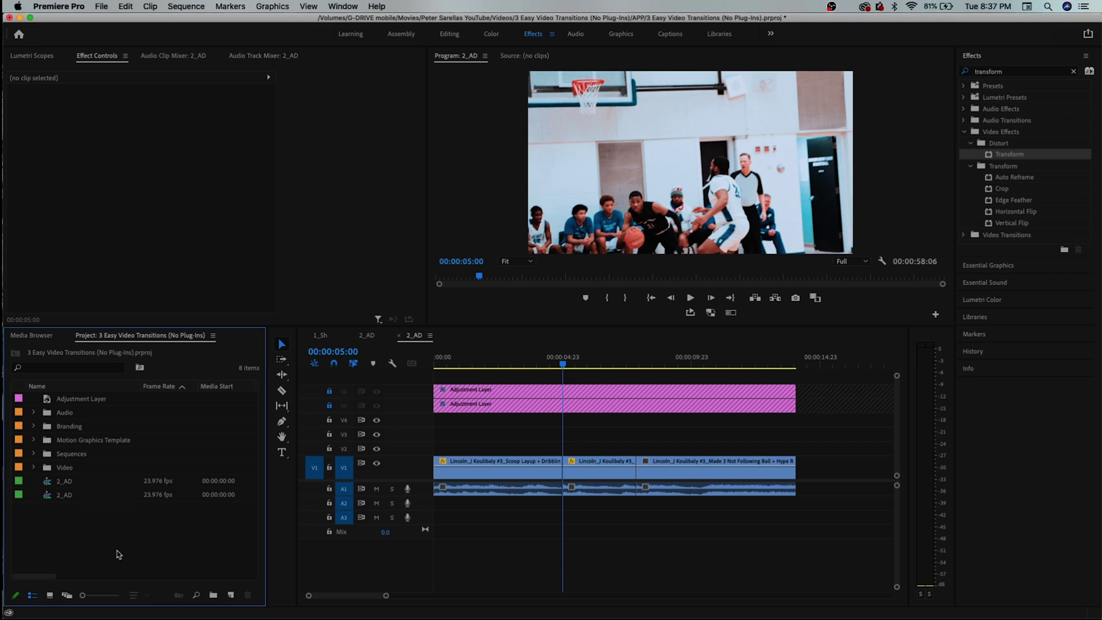
# Create a new adjustment layer in the project and name it Effects
pyautogui.click(47, 400)
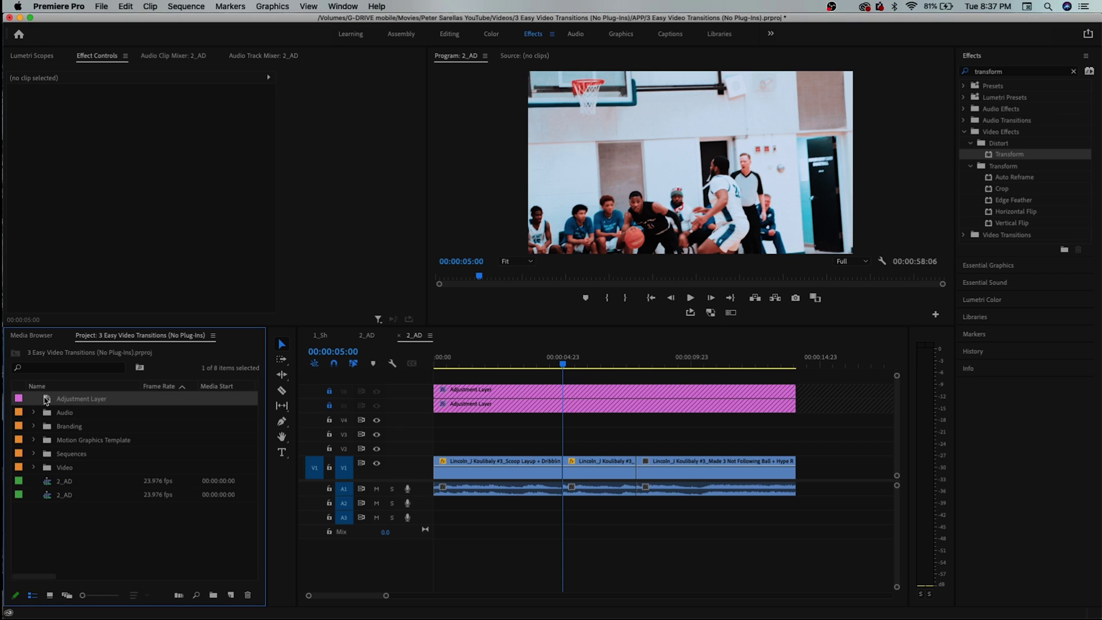
pyautogui.click(119, 542)
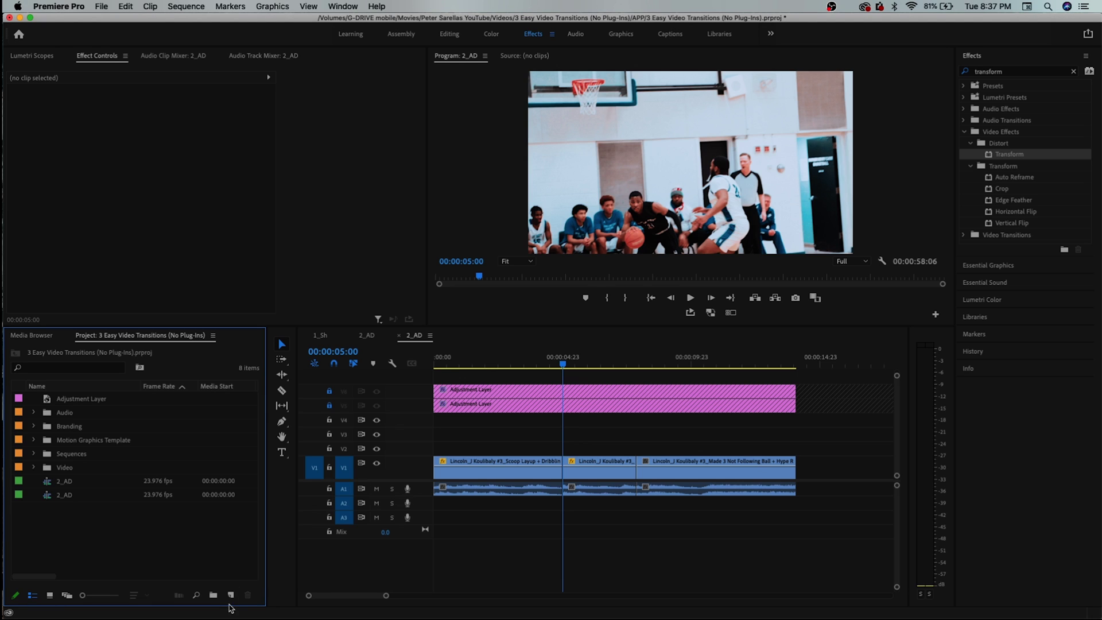
pyautogui.click(230, 596)
pyautogui.click(257, 504)
pyautogui.click(622, 361)
pyautogui.click(81, 411)
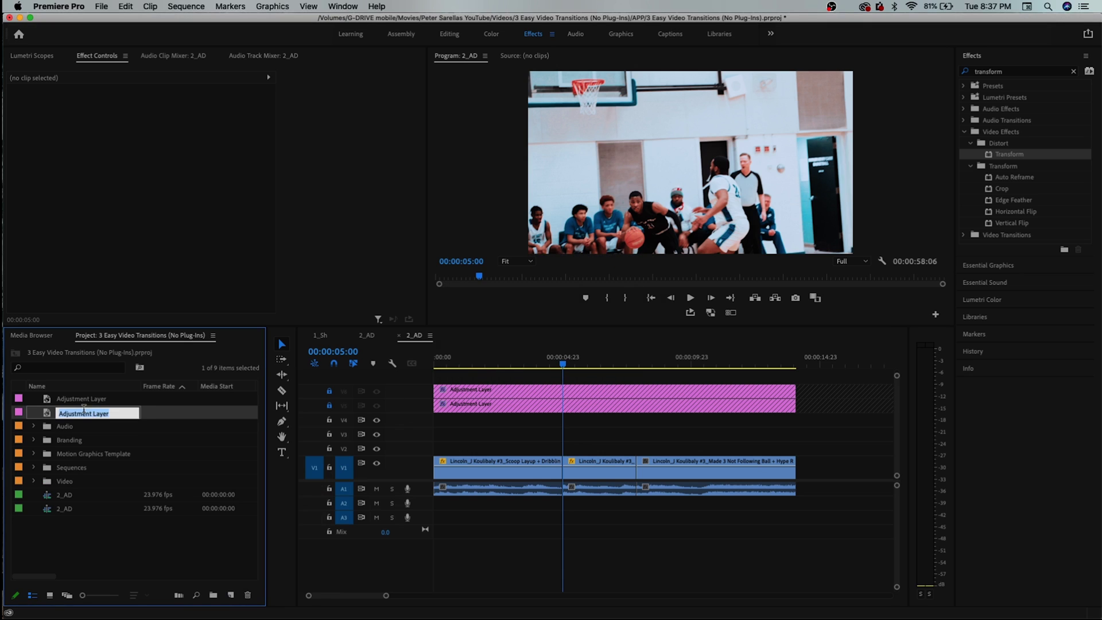
pyautogui.write('Effects')
pyautogui.press('Return')
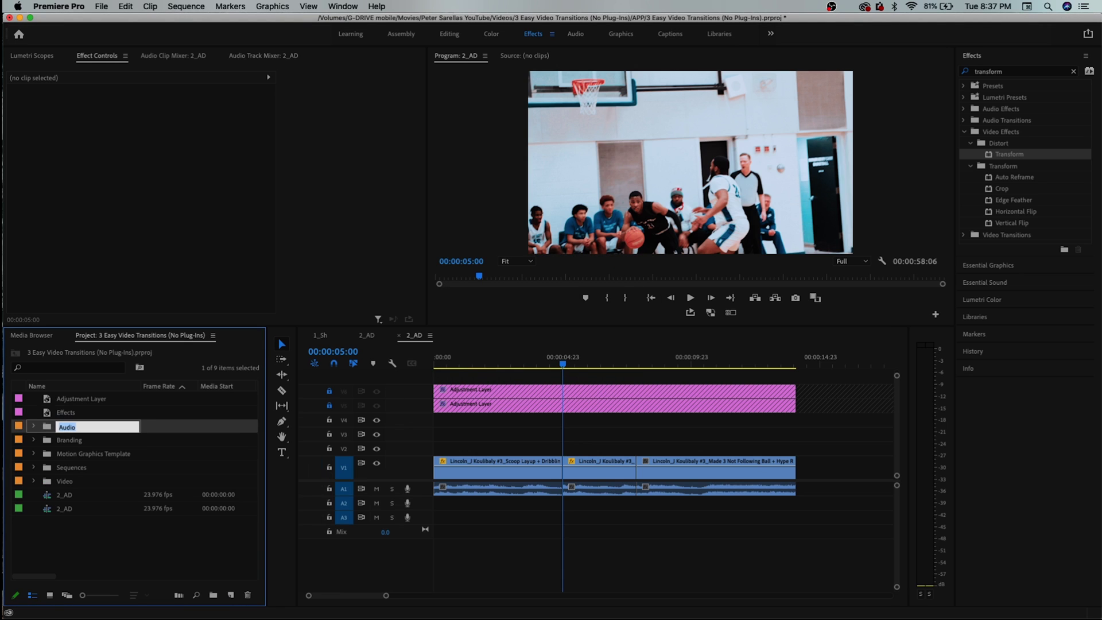
# Place the Effects layer on track V2 so that it starts at 00:00:04:19, five frames before the cut between the first two clips
pyautogui.moveTo(66, 412); pyautogui.dragTo(550, 453)
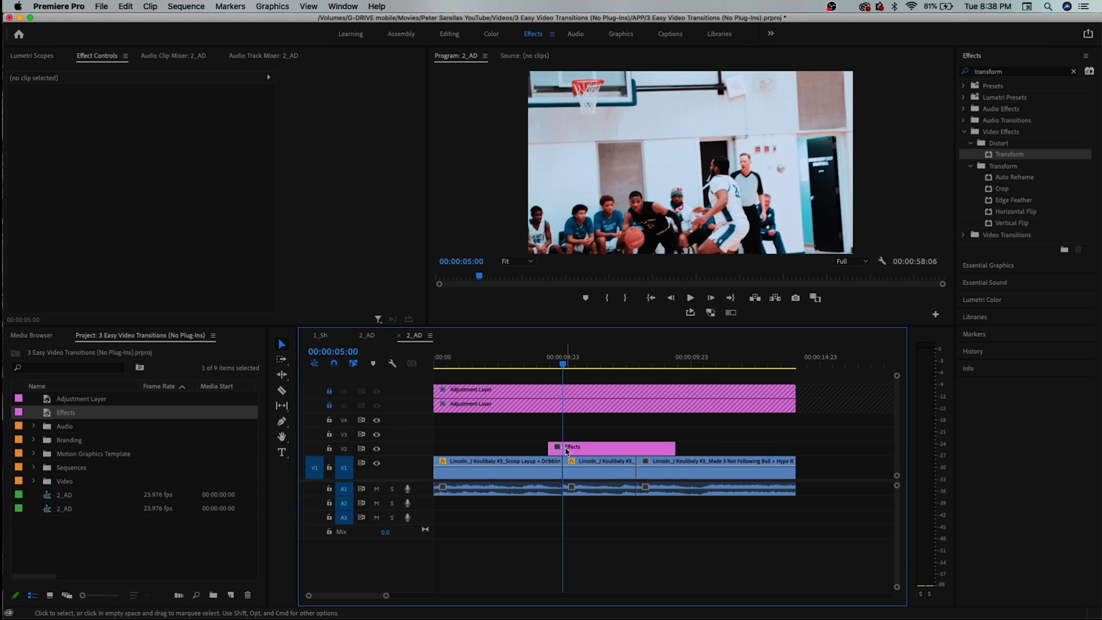
pyautogui.click(566, 449)
pyautogui.press('=')
pyautogui.press('=')
pyautogui.press('=')
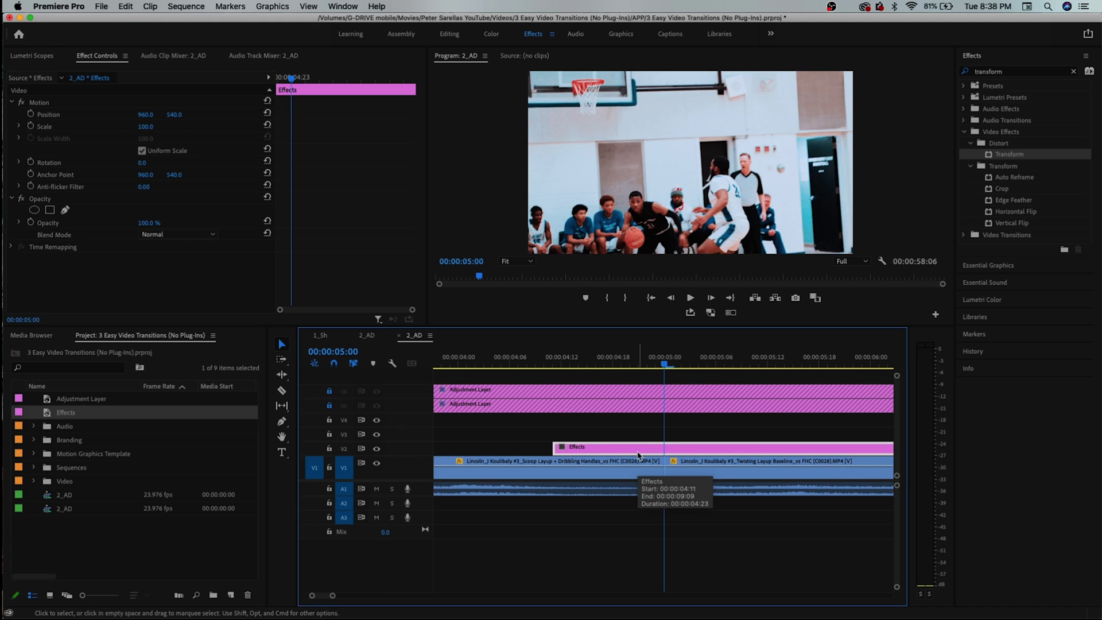
pyautogui.hotkey('shift', 'Left')
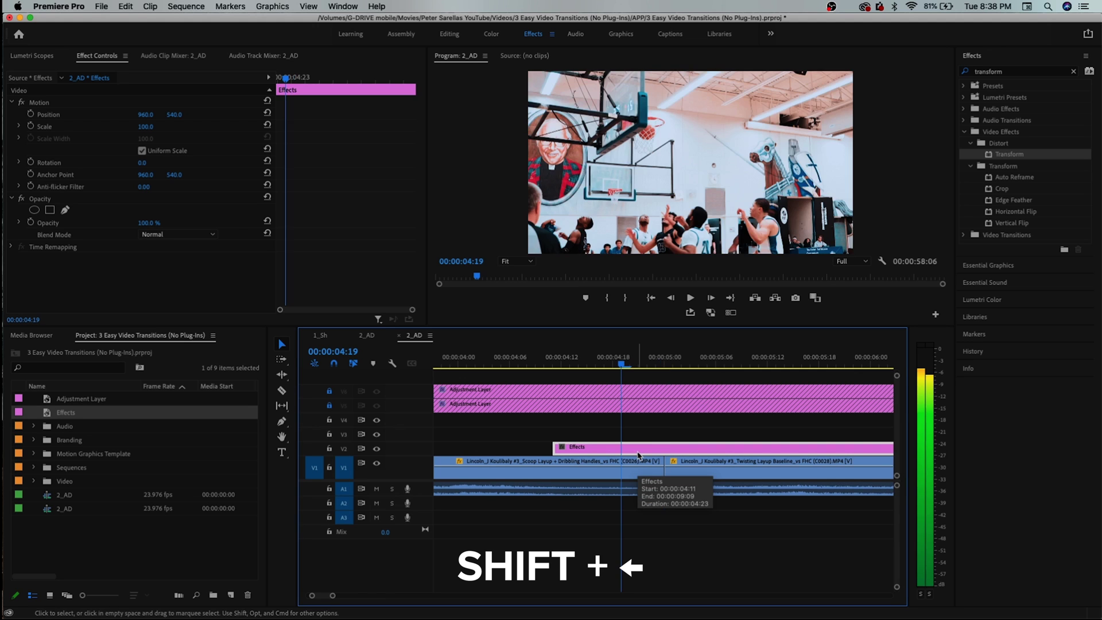
pyautogui.moveTo(561, 449); pyautogui.dragTo(636, 450)
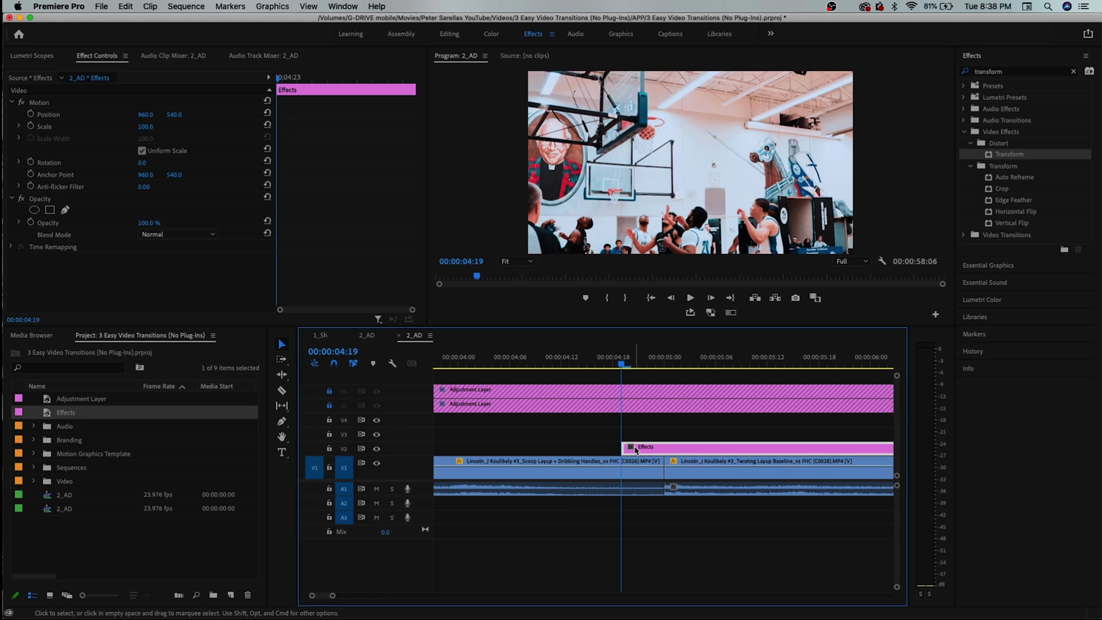
# Split the Effects layer at 00:00:05:01 and delete the part after the split
pyautogui.hotkey('shift', 'Right')
pyautogui.press('Right')
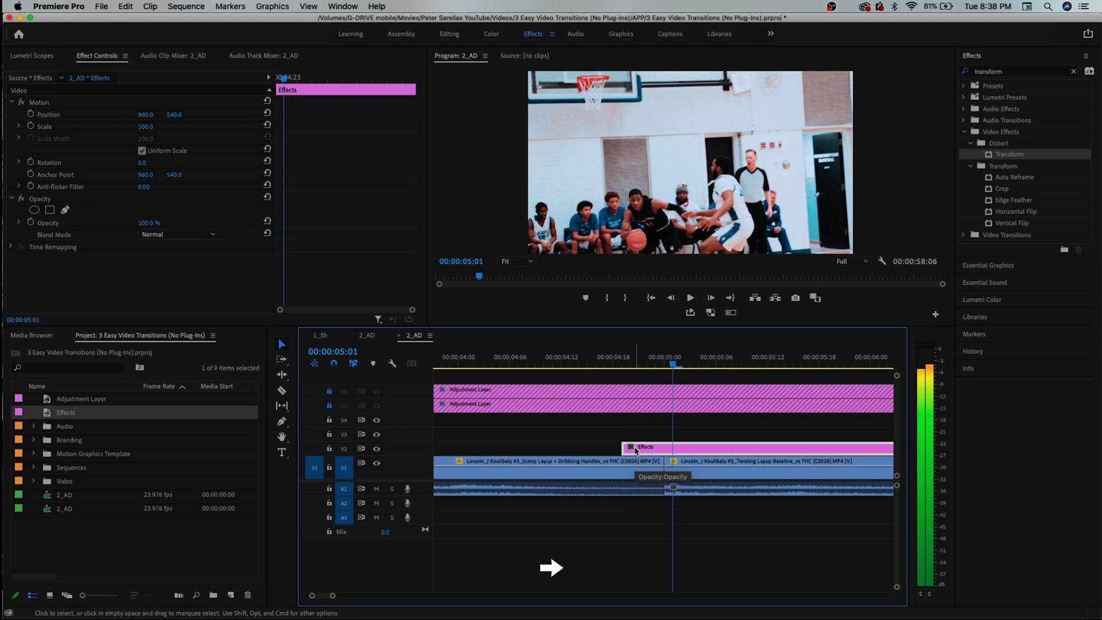
pyautogui.press('c')
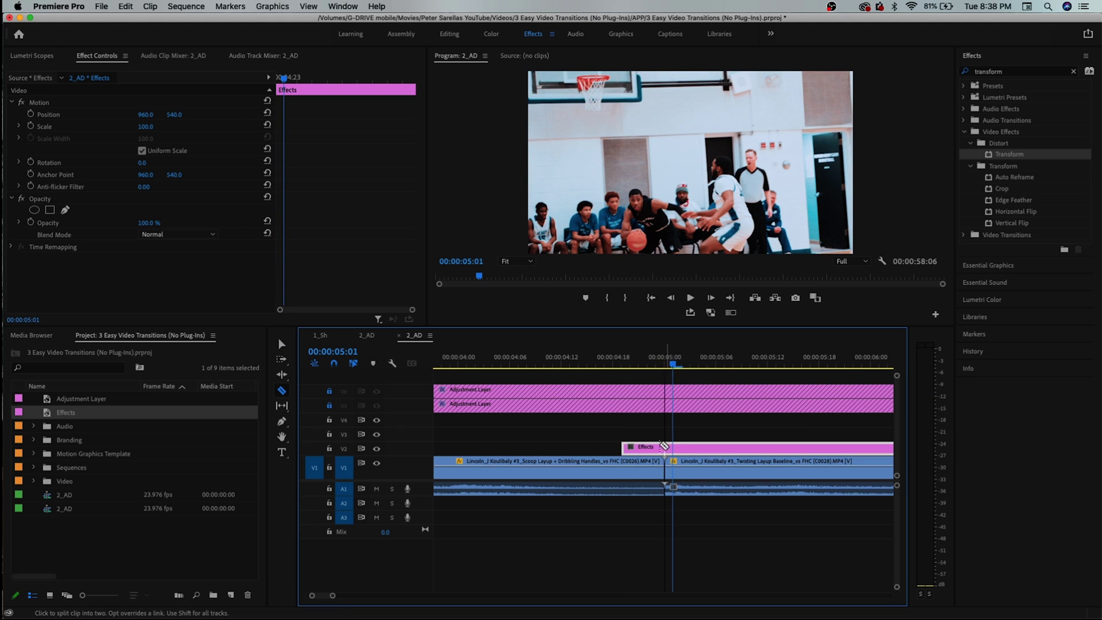
pyautogui.click(680, 445)
pyautogui.press('v')
pyautogui.click(692, 450)
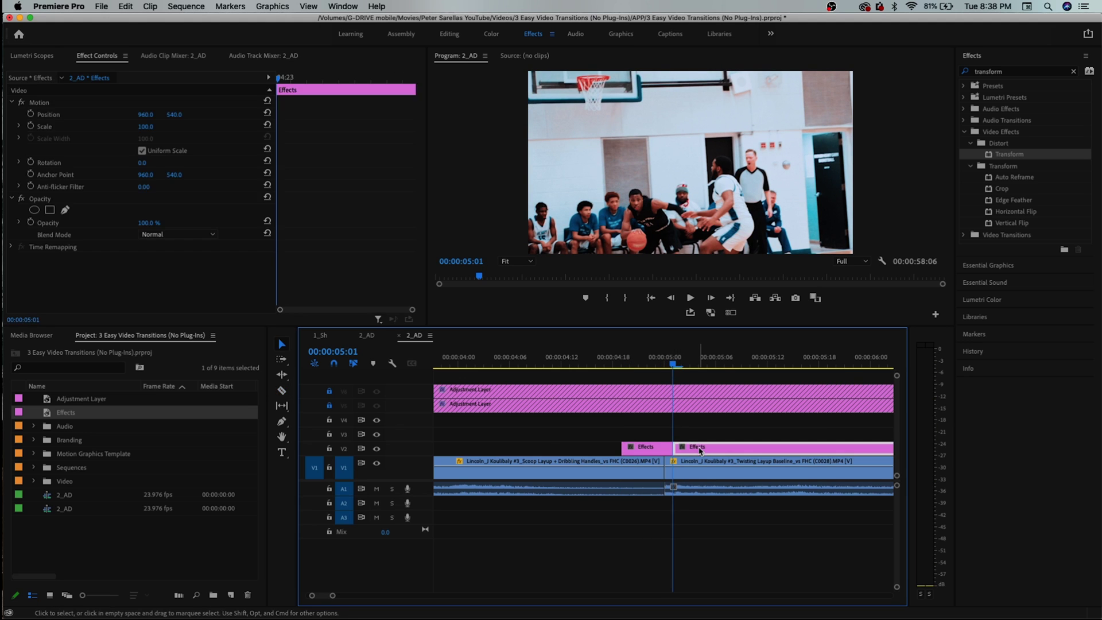
pyautogui.press('Delete')
# Nudge the trimmed Effects layer two frames later so it is centred over the cut at 00:00:05:00
pyautogui.click(667, 448)
pyautogui.press('=')
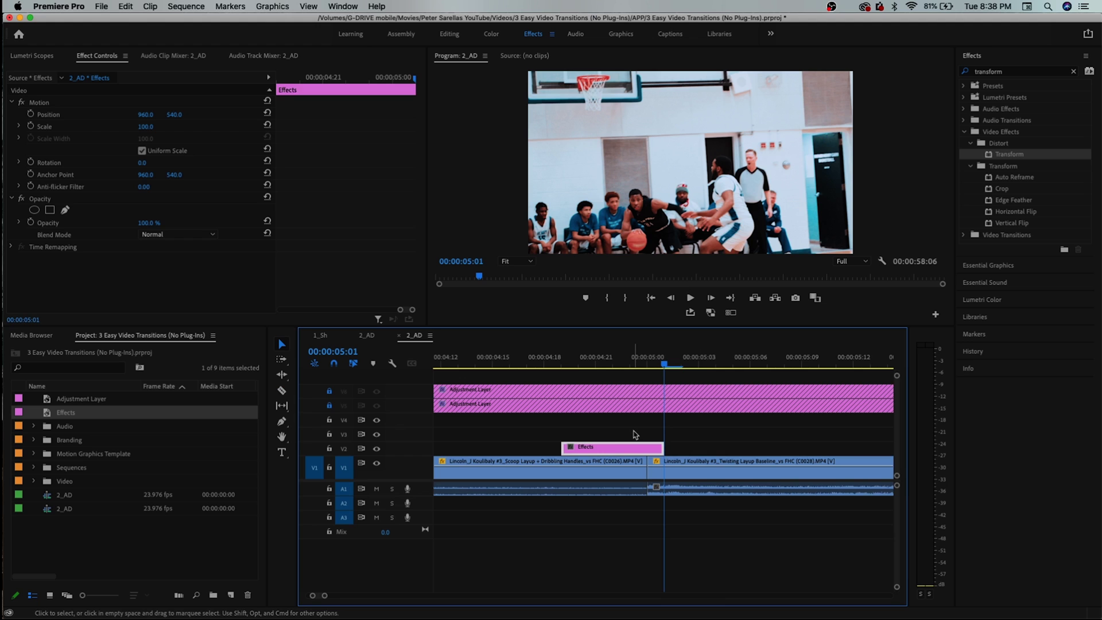
pyautogui.press('super+Right')
pyautogui.press('super+Right')
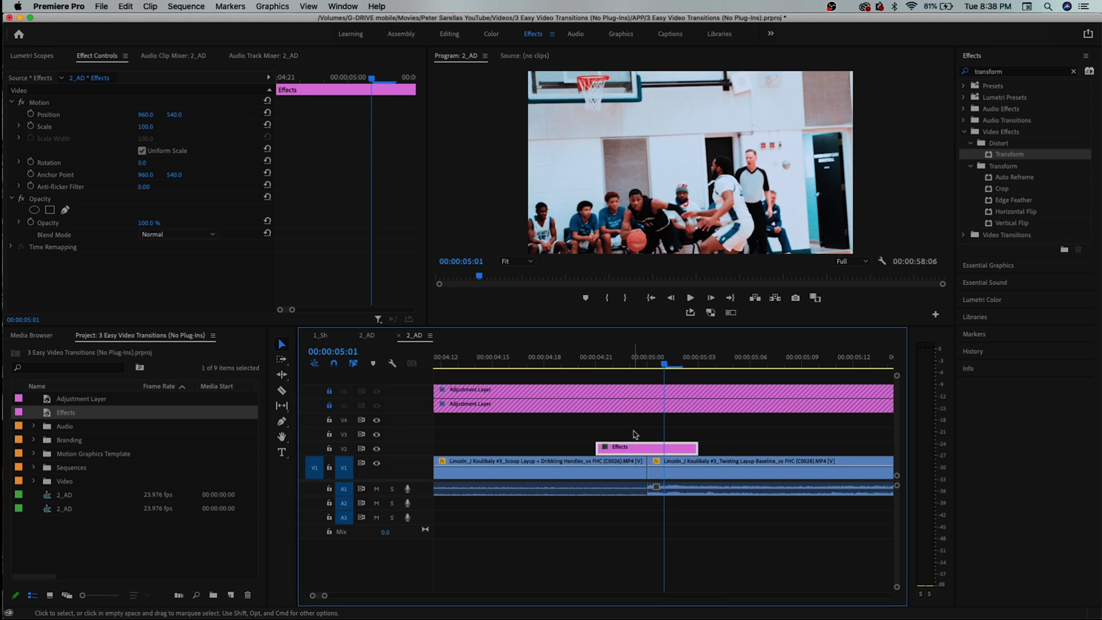
pyautogui.moveTo(641, 367); pyautogui.dragTo(615, 367)
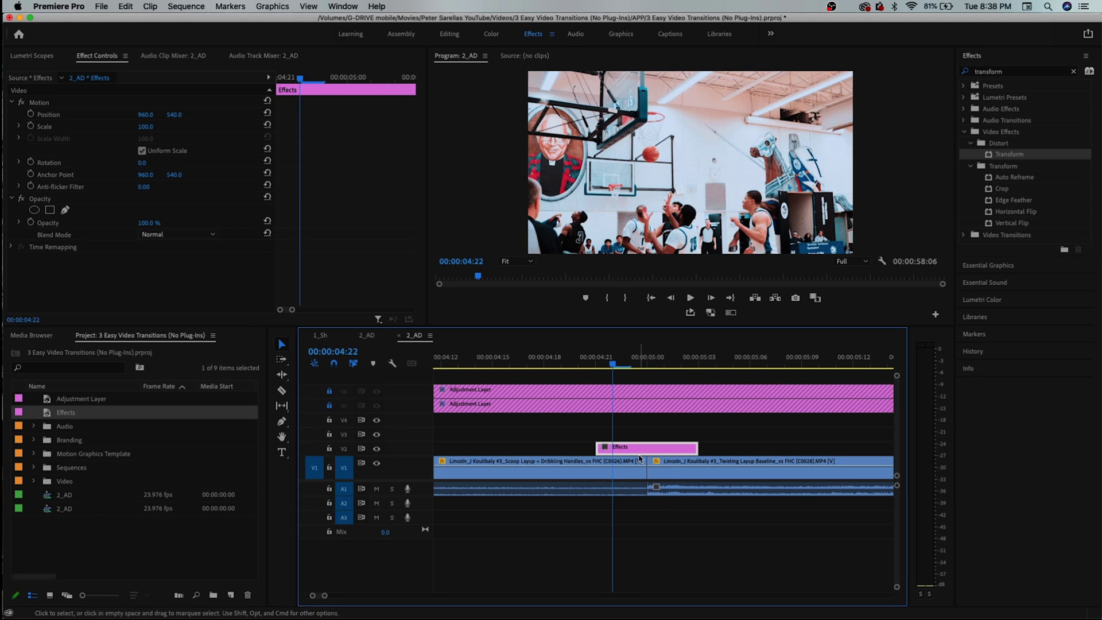
pyautogui.click(641, 425)
pyautogui.click(647, 355)
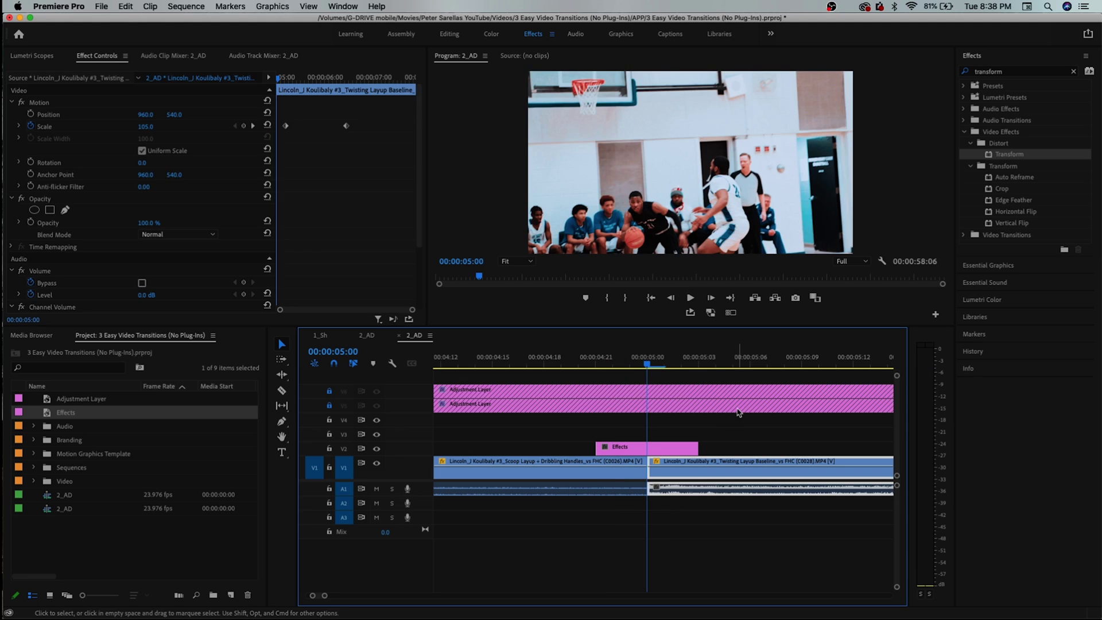
pyautogui.click(738, 412)
# Search the effects for "transform" and apply the Distort Transform effect to the Effects layer on V2
pyautogui.click(1005, 154)
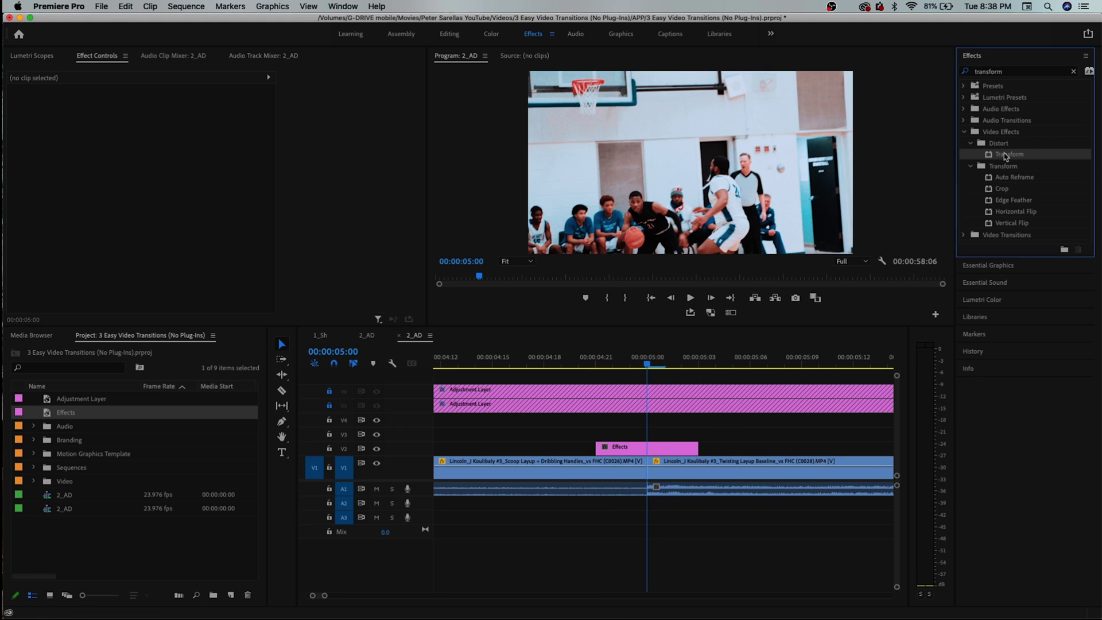
pyautogui.click(1074, 72)
pyautogui.click(997, 74)
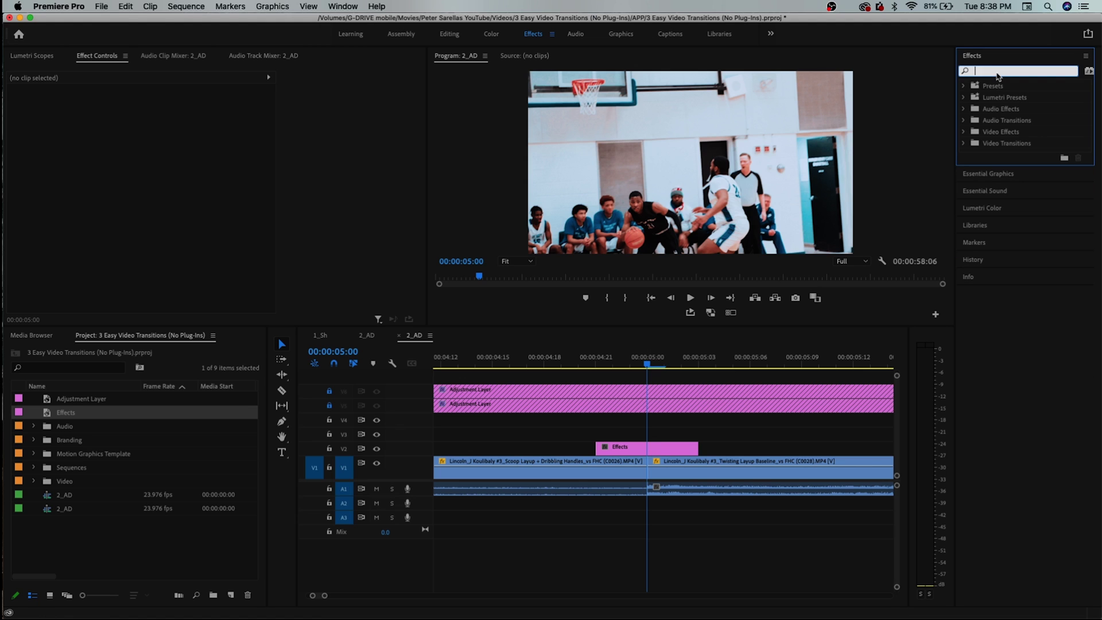
pyautogui.write('transform')
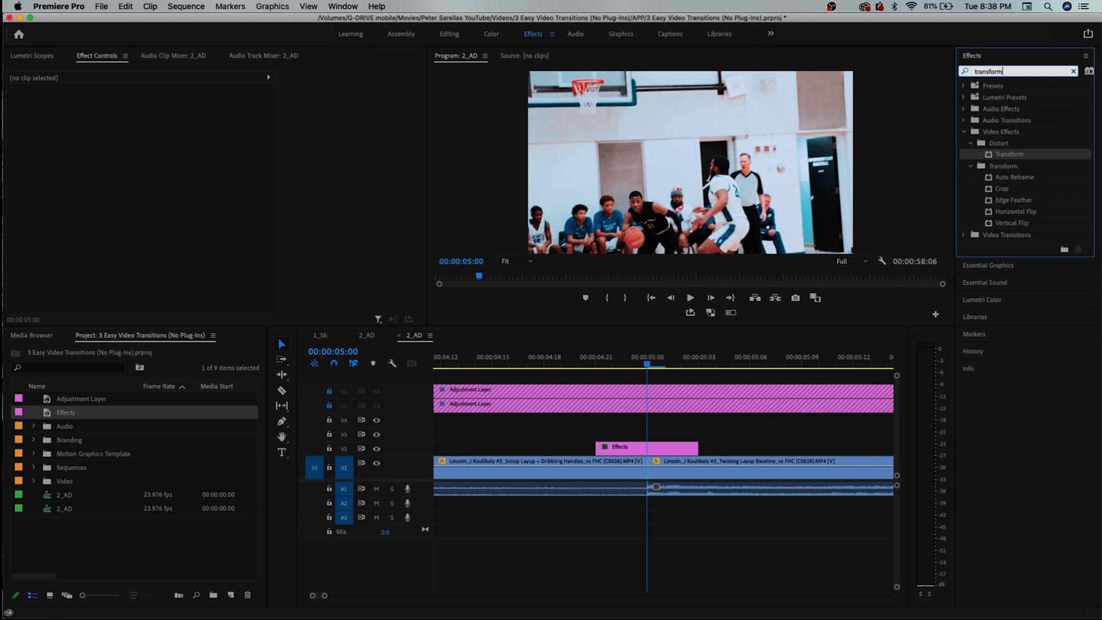
pyautogui.moveTo(994, 159); pyautogui.dragTo(658, 447)
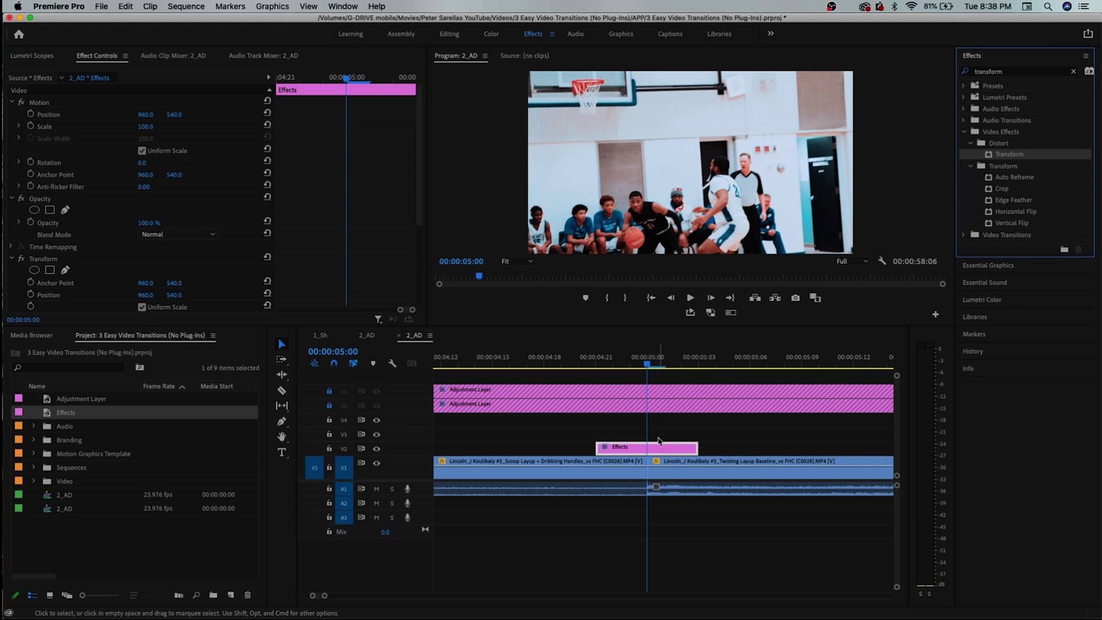
pyautogui.click(656, 441)
pyautogui.click(616, 447)
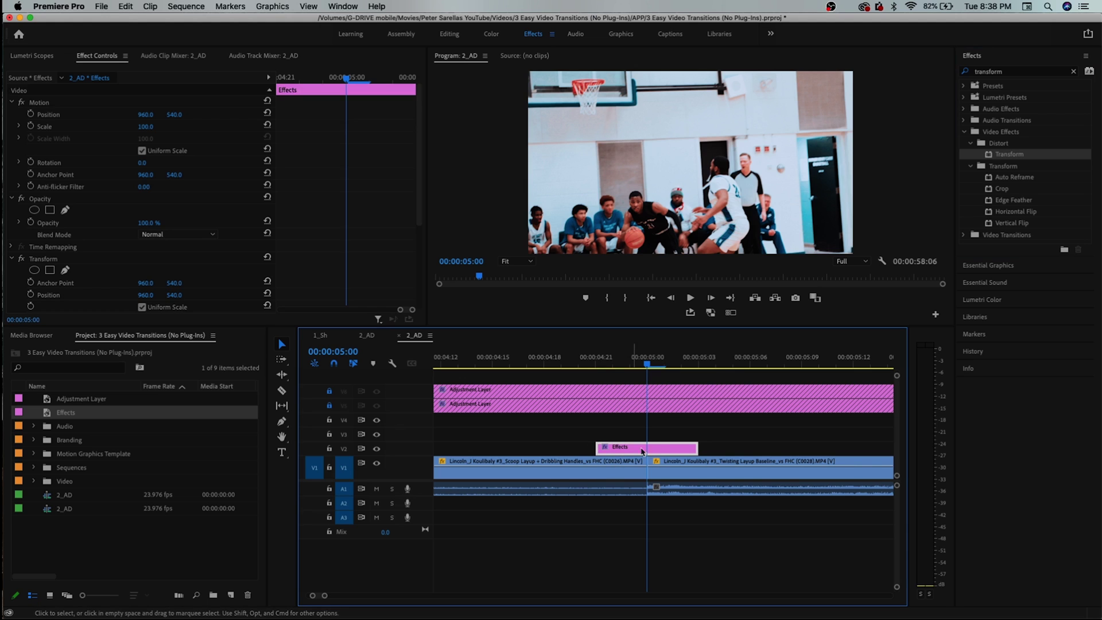
# Set the Transform effect's Shutter Angle to 222 with the playhead at the Effects layer's start, 00:00:04:21
pyautogui.click(596, 363)
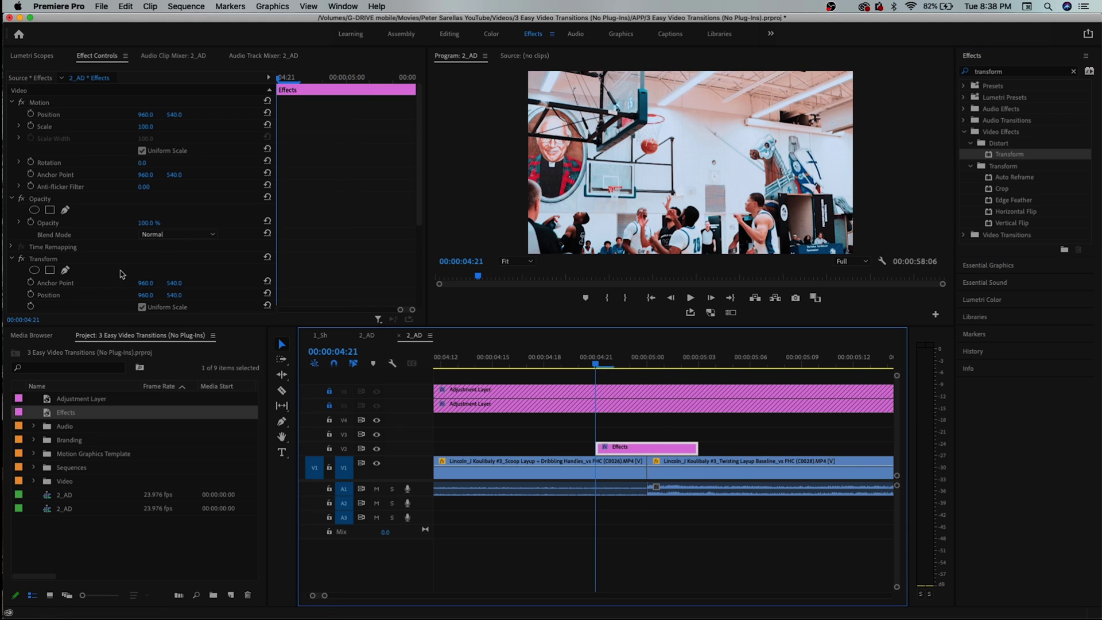
pyautogui.scroll(-5, 122, 273)
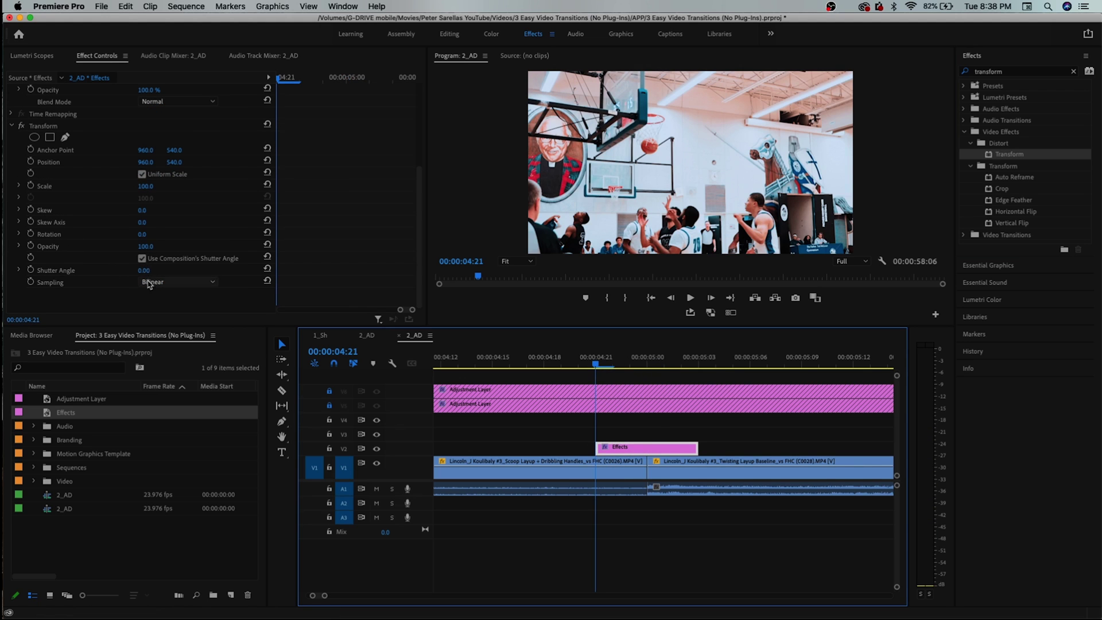
pyautogui.moveTo(145, 270); pyautogui.dragTo(212, 271)
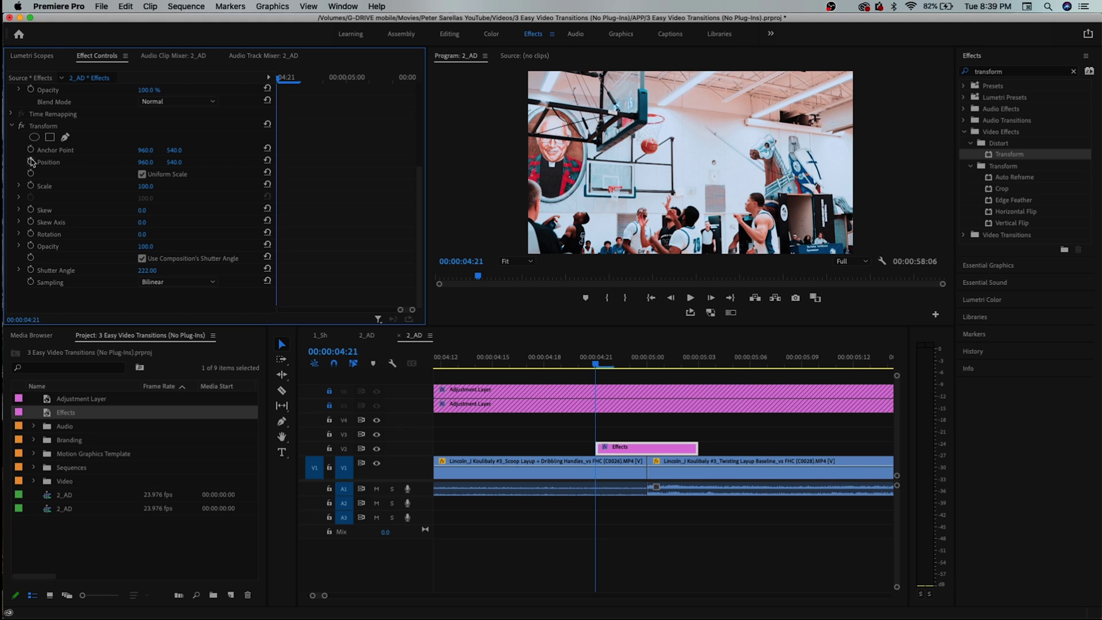
# Start Position and Scale keyframes in the Transform effect at 00:00:04:21, adjust the Scale, and advance the playhead six frames
pyautogui.click(31, 161)
pyautogui.click(30, 186)
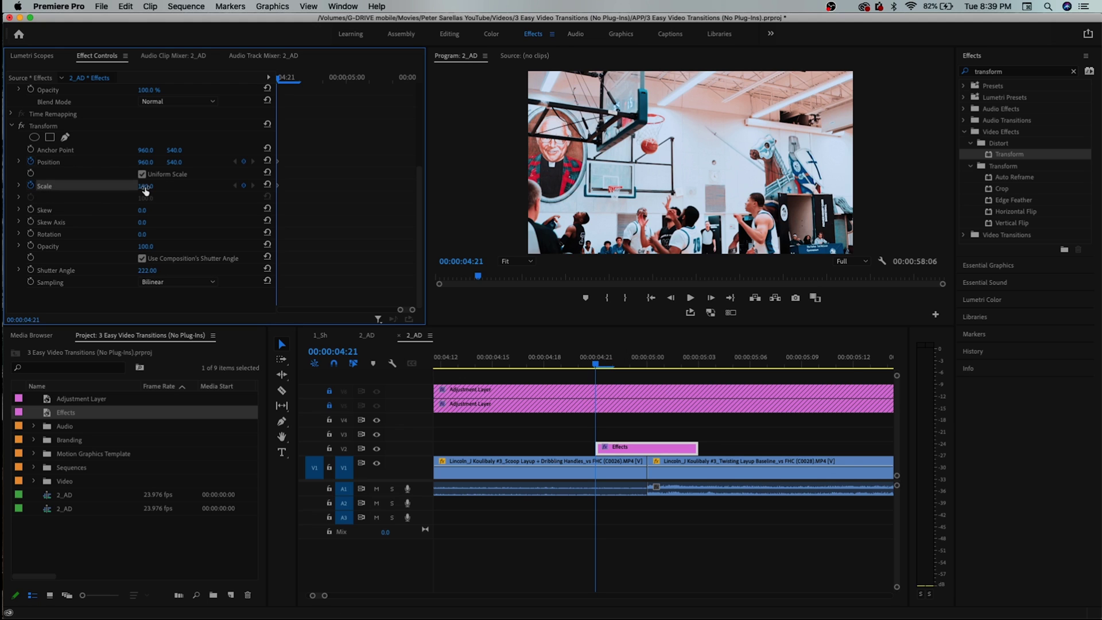
pyautogui.moveTo(145, 186)
pyautogui.mouseDown()
pyautogui.moveTo(153, 161)
pyautogui.moveTo(152, 185)
pyautogui.moveTo(143, 163)
pyautogui.moveTo(180, 166)
pyautogui.moveTo(139, 186)
pyautogui.moveTo(149, 163)
pyautogui.moveTo(153, 186)
pyautogui.moveTo(161, 165)
pyautogui.moveTo(138, 166)
pyautogui.moveTo(152, 187)
pyautogui.moveTo(160, 165)
pyautogui.moveTo(177, 165)
pyautogui.moveTo(152, 186)
pyautogui.mouseUp()
pyautogui.press('Right')
pyautogui.press('Right')
pyautogui.press('Right')
pyautogui.press('Right')
pyautogui.press('Right')
pyautogui.press('Right')
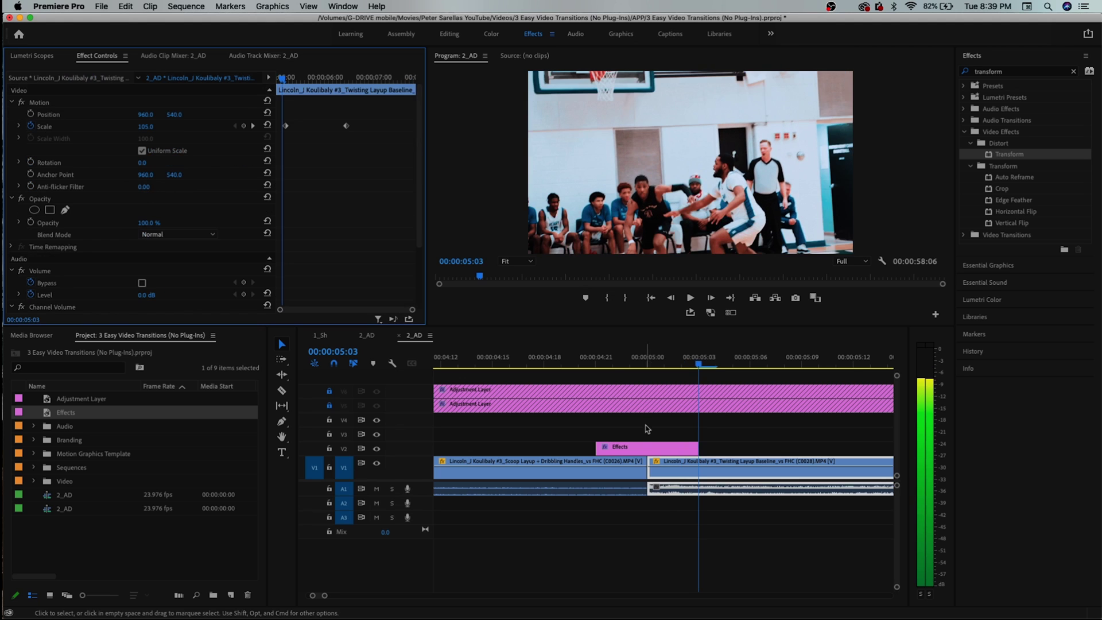
# Preview the transition by playing the sequence from a point before the first cut
pyautogui.click(606, 360)
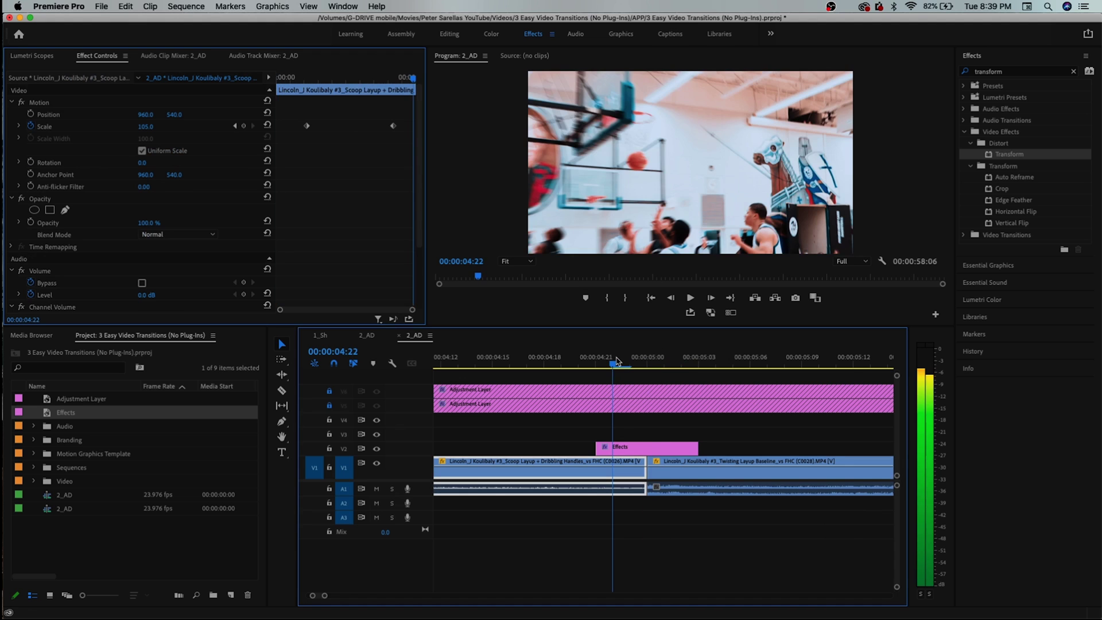
pyautogui.press('-')
pyautogui.click(545, 363)
pyautogui.press('space')
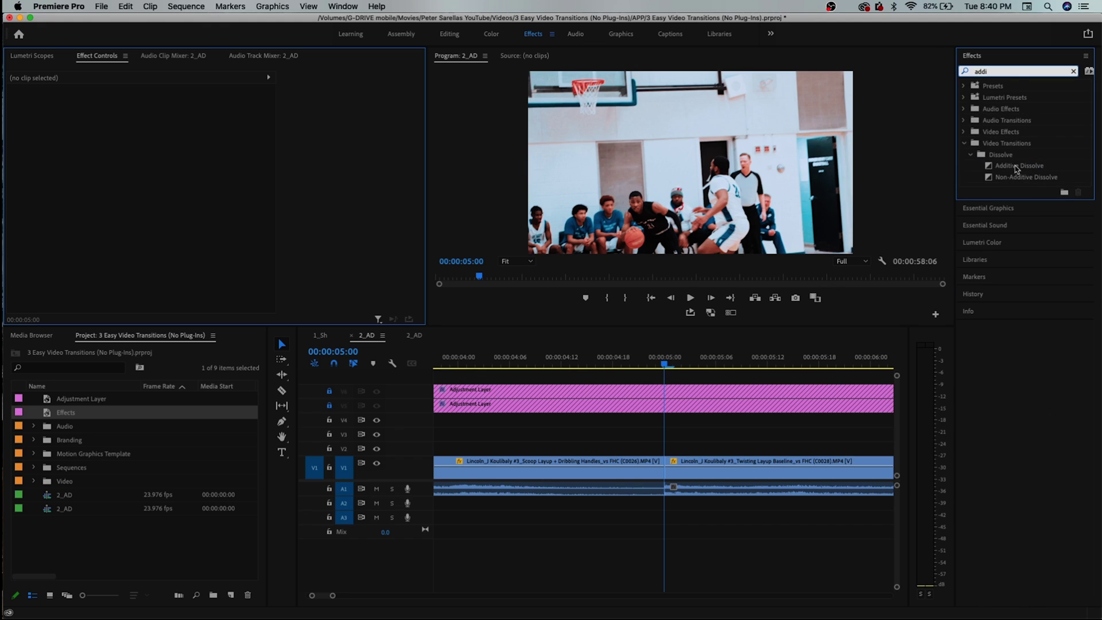
# Add an Additive Dissolve at the 00:00:05:00 cut between the first two clips and shorten it to 4 frames
pyautogui.click(1017, 165)
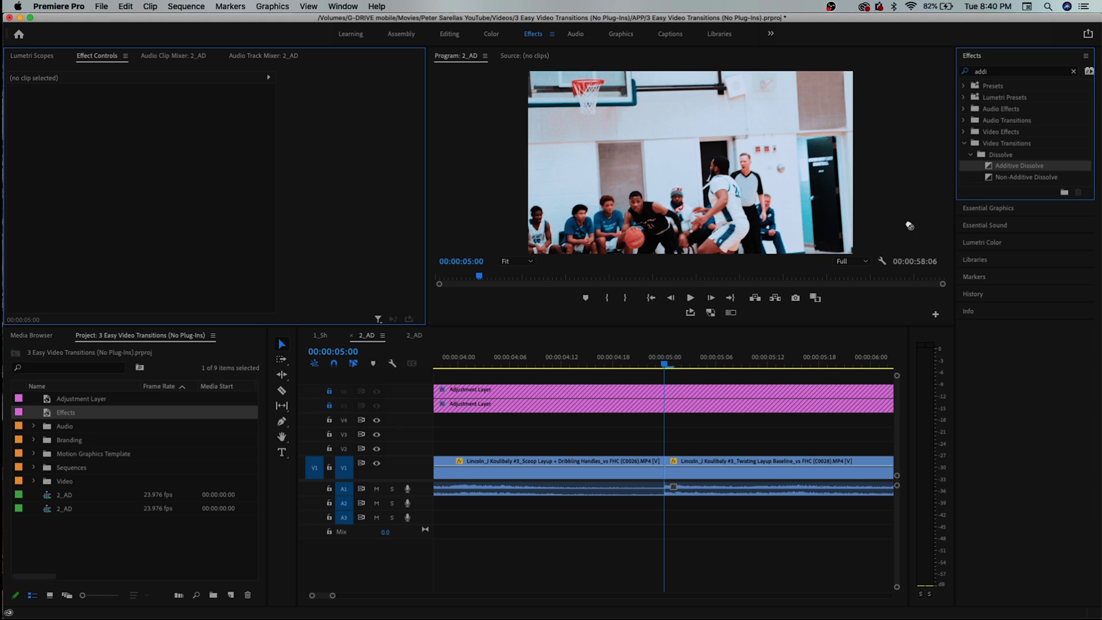
pyautogui.moveTo(909, 225); pyautogui.dragTo(666, 474)
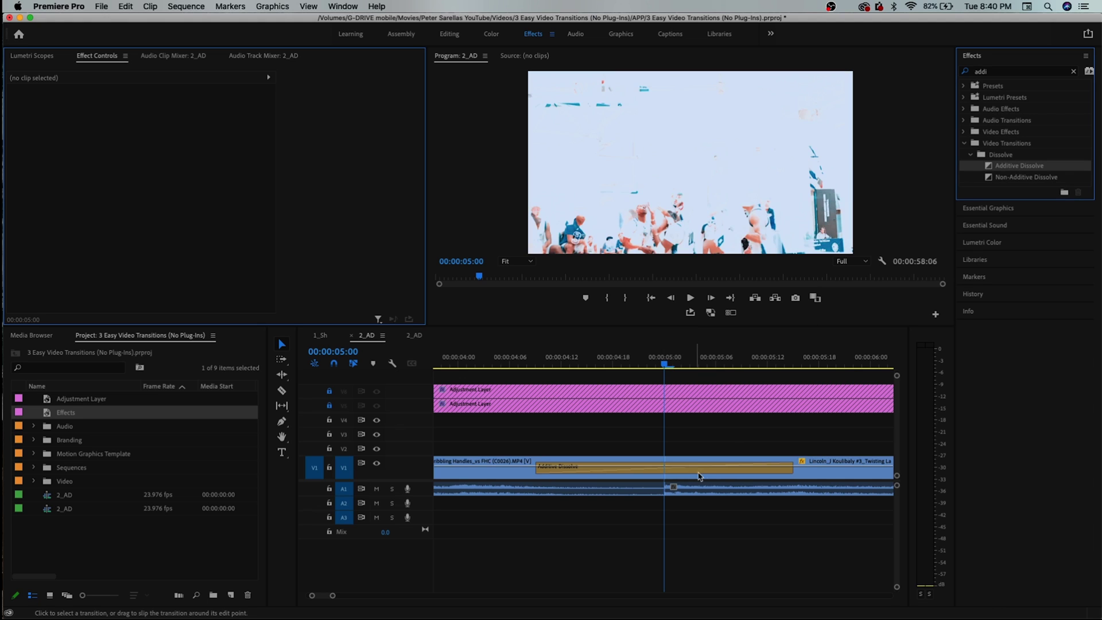
pyautogui.click(701, 475)
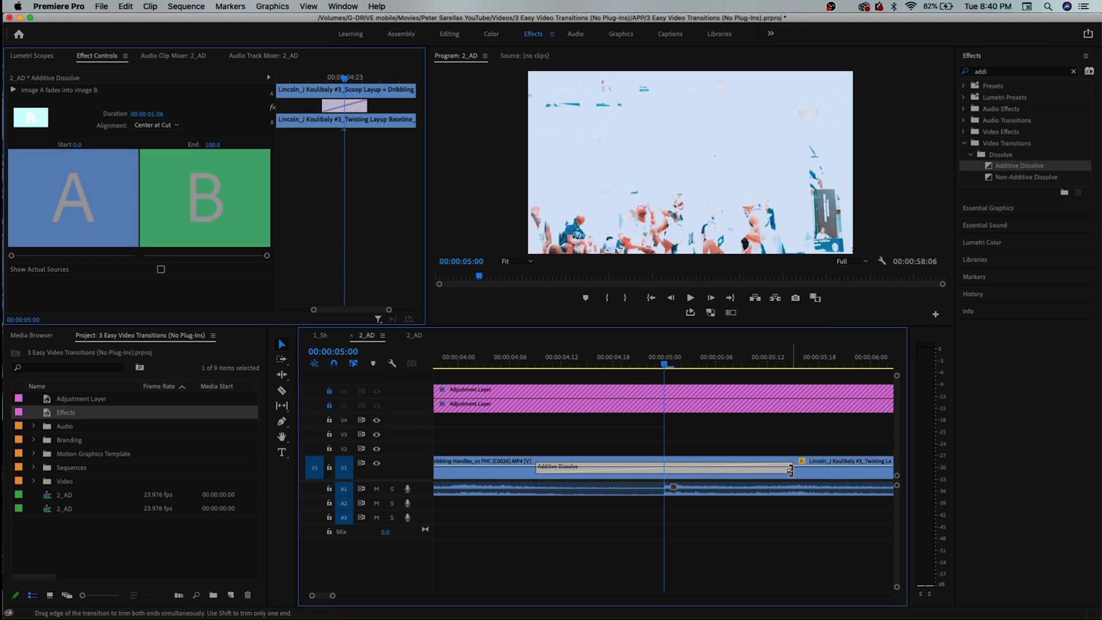
pyautogui.moveTo(792, 472); pyautogui.dragTo(680, 471)
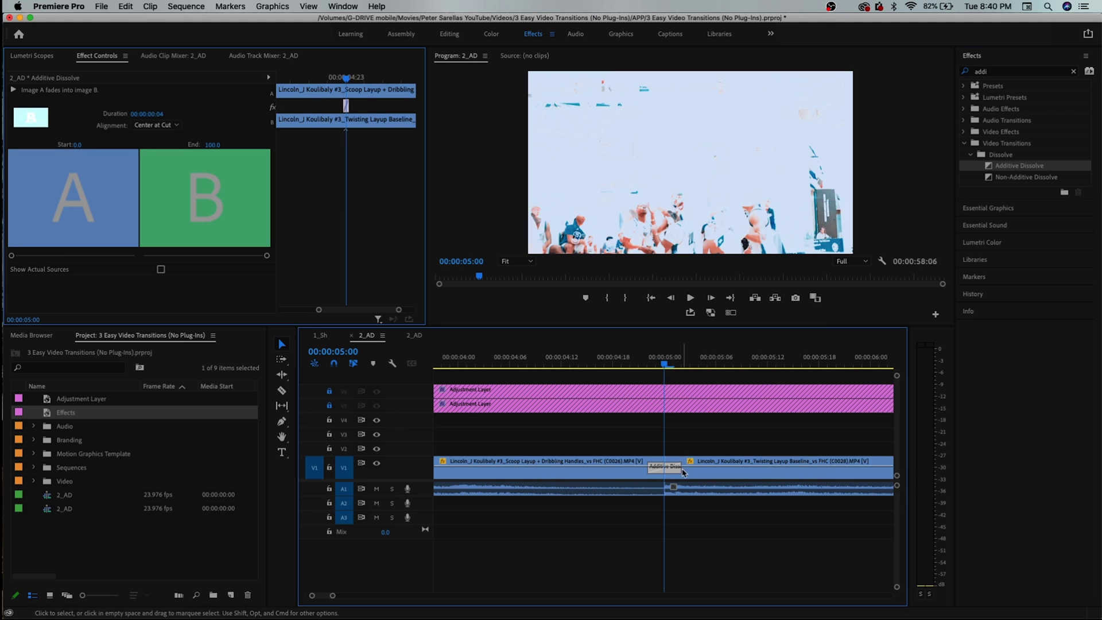
# Play the sequence from its start through the Additive Dissolve to review the transition
pyautogui.click(686, 433)
pyautogui.press('-')
pyautogui.press('-')
pyautogui.press('Home')
pyautogui.press('space')
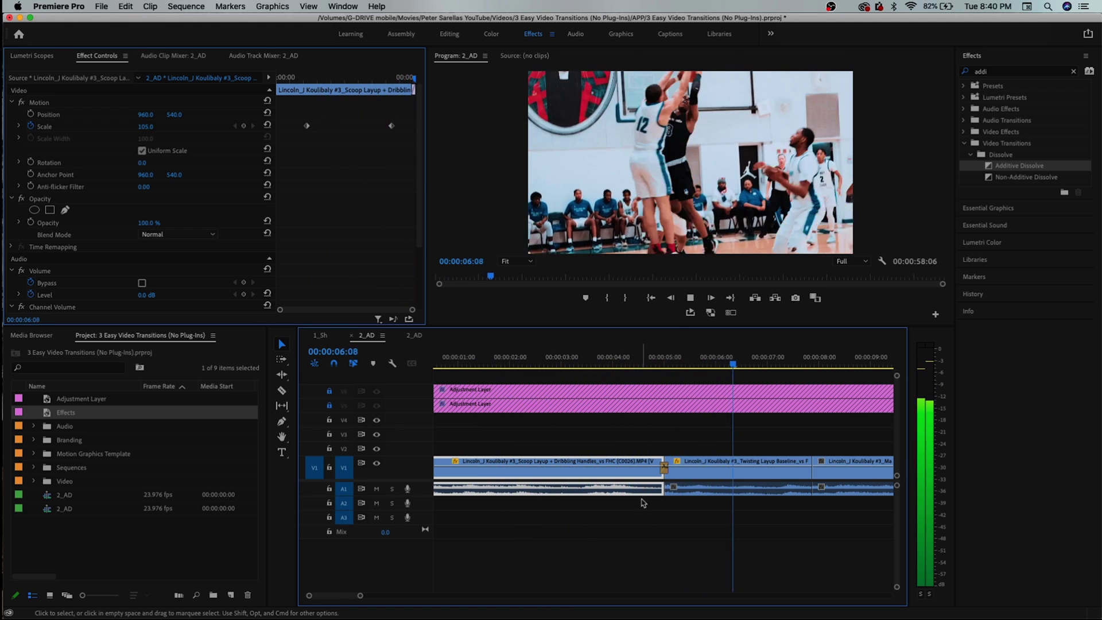
pyautogui.press('space')
# Lengthen the Additive Dissolve at the 00:00:05:00 cut to 6 frames and play it back
pyautogui.click(666, 360)
pyautogui.press('=')
pyautogui.press('=')
pyautogui.press('=')
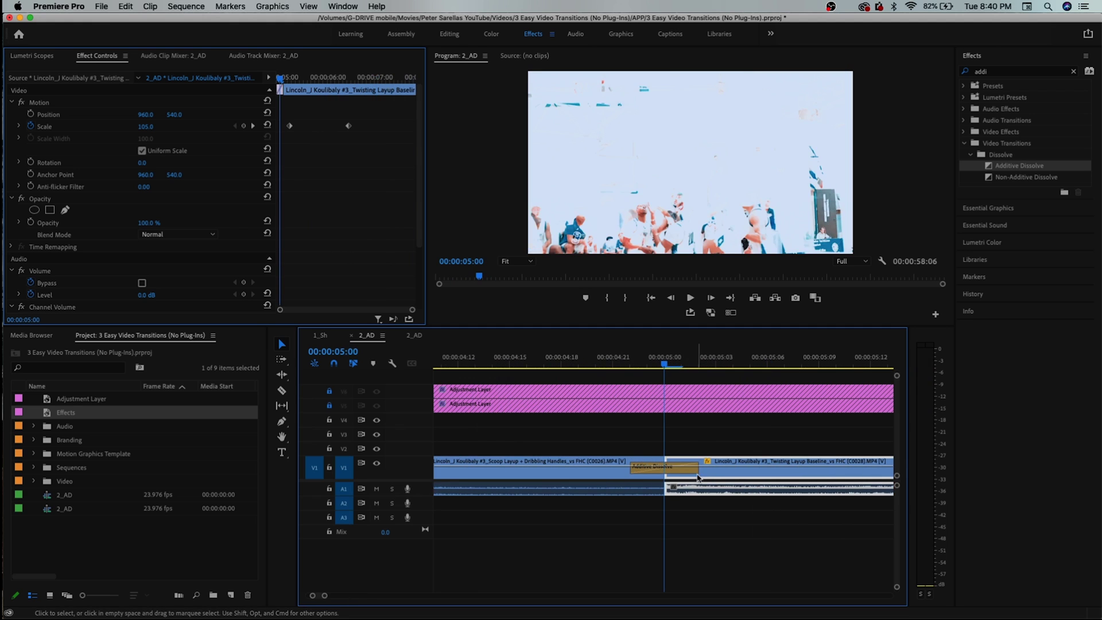
pyautogui.moveTo(696, 469); pyautogui.dragTo(713, 468)
pyautogui.press('-')
pyautogui.press('-')
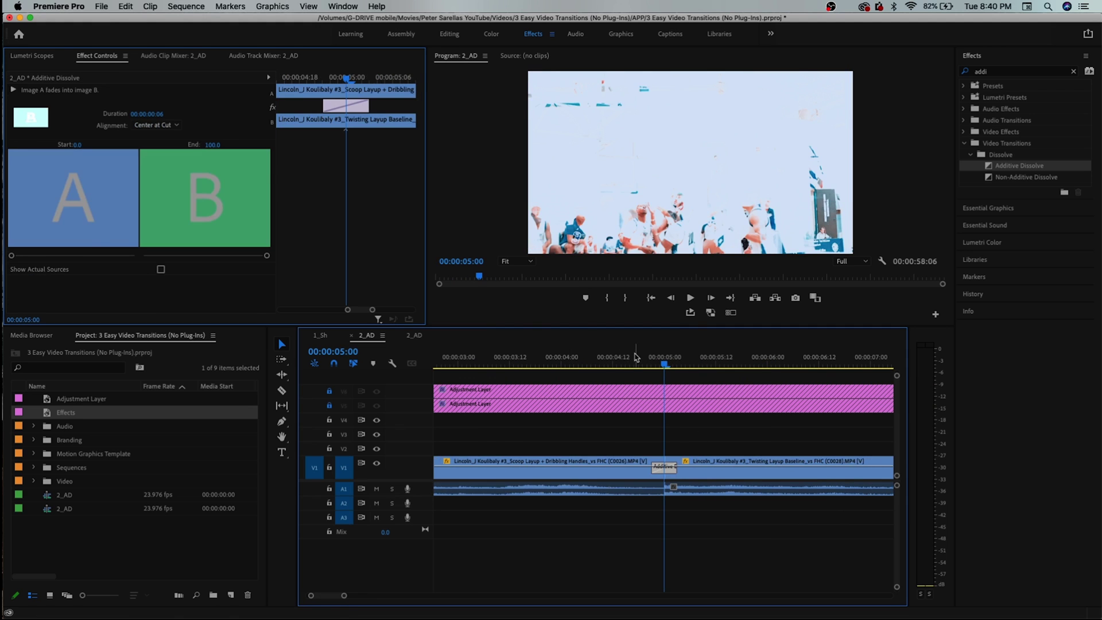
pyautogui.click(572, 361)
pyautogui.press('space')
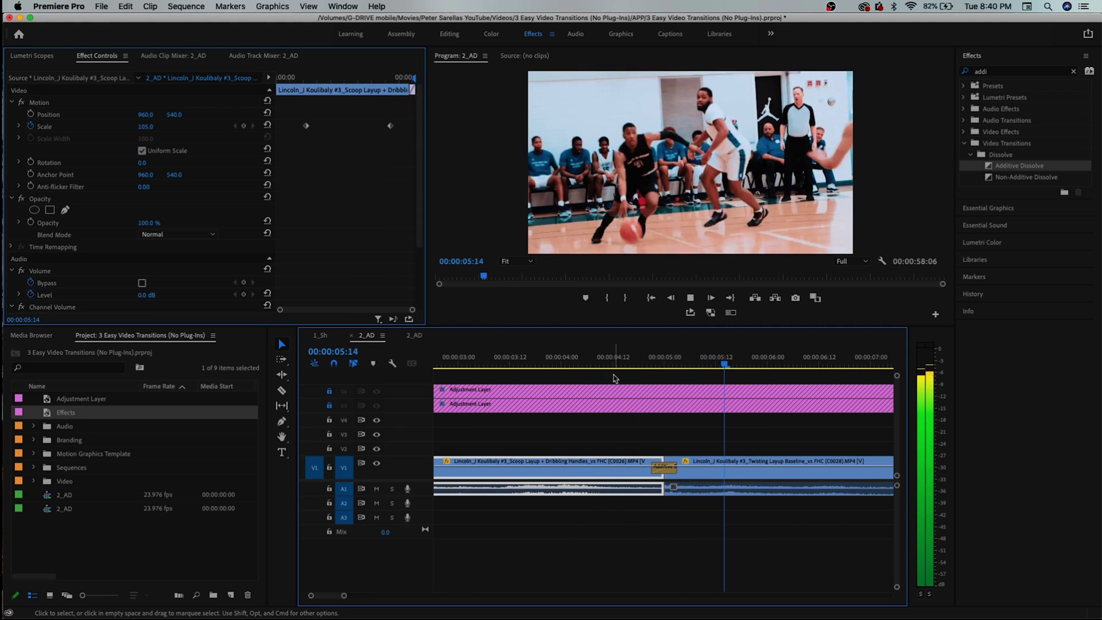
# Stop playback and split the second clip on V1 with the Razor tool about 5 frames after the 00:00:05:00 cut
pyautogui.press('=')
pyautogui.press('space')
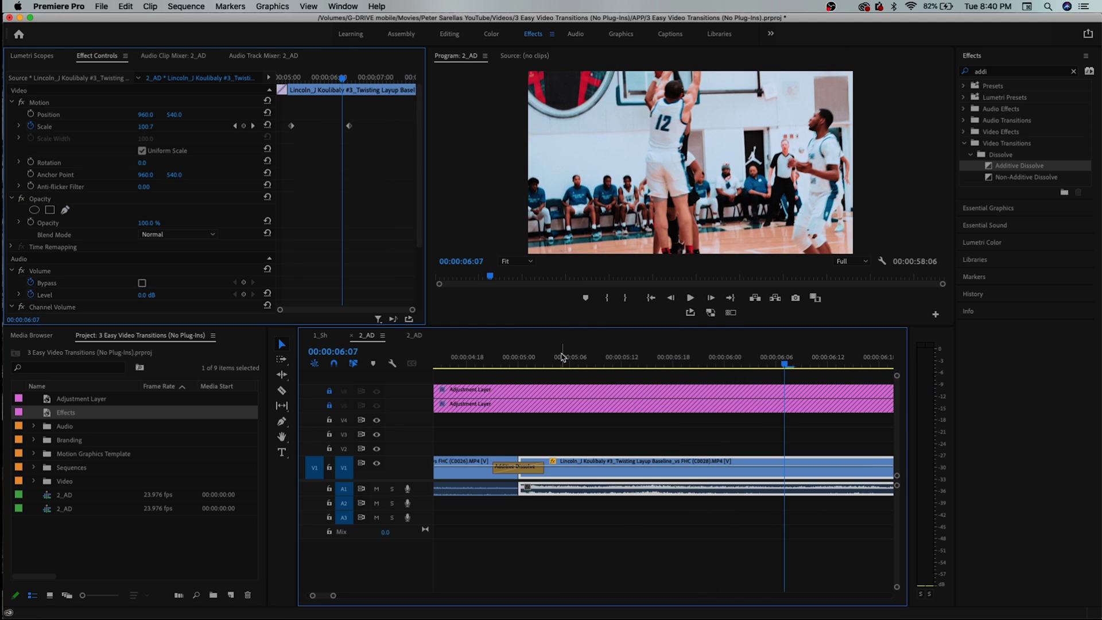
pyautogui.click(554, 359)
pyautogui.press('c')
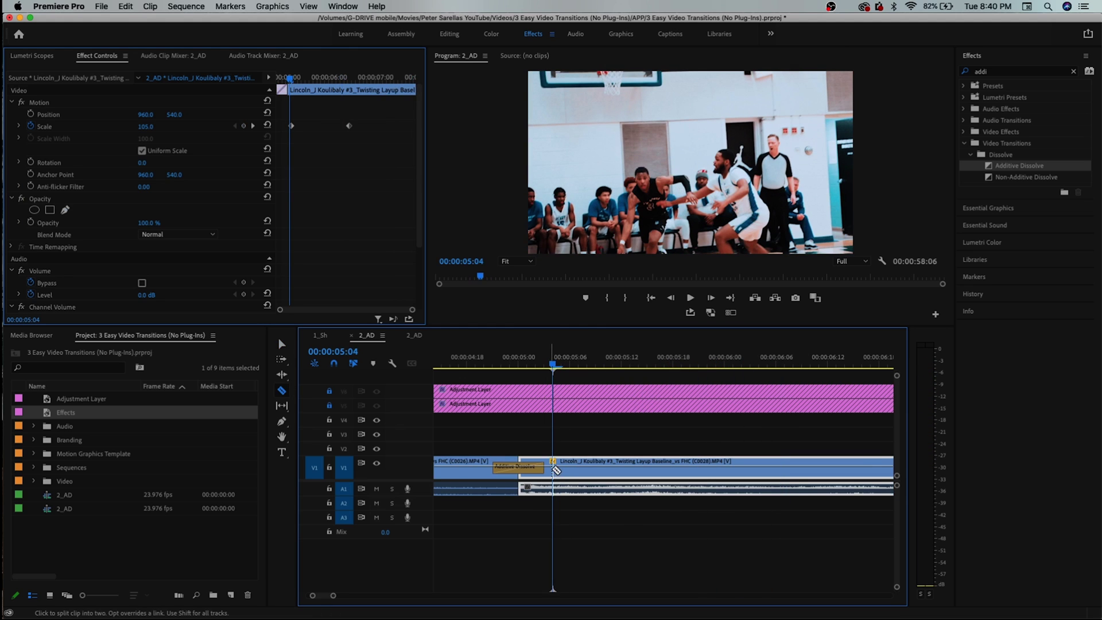
pyautogui.click(554, 468)
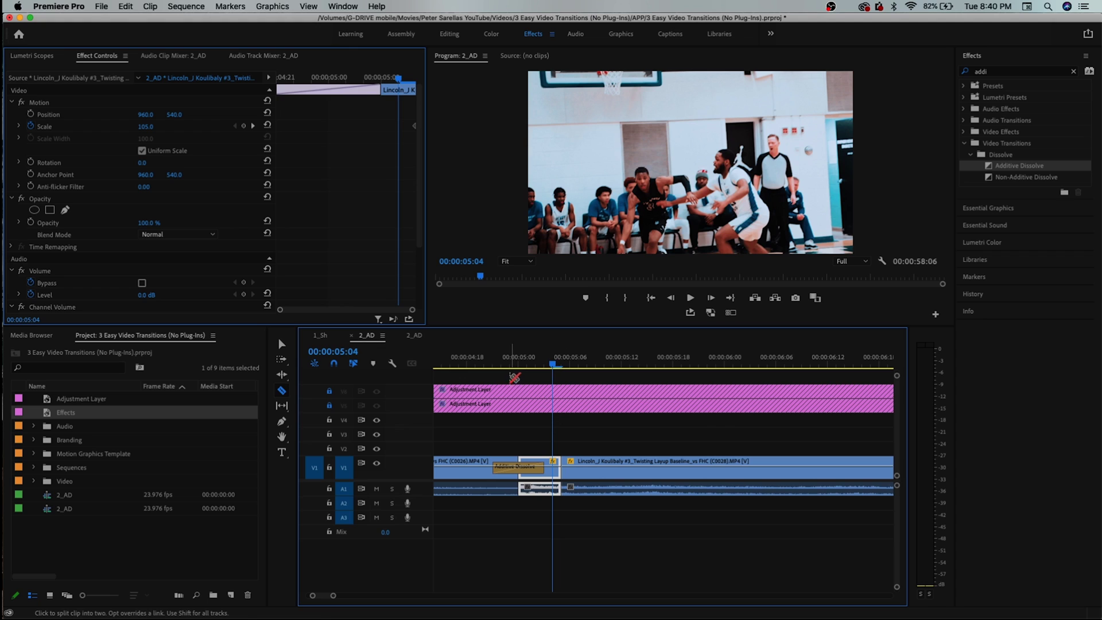
pyautogui.press('v')
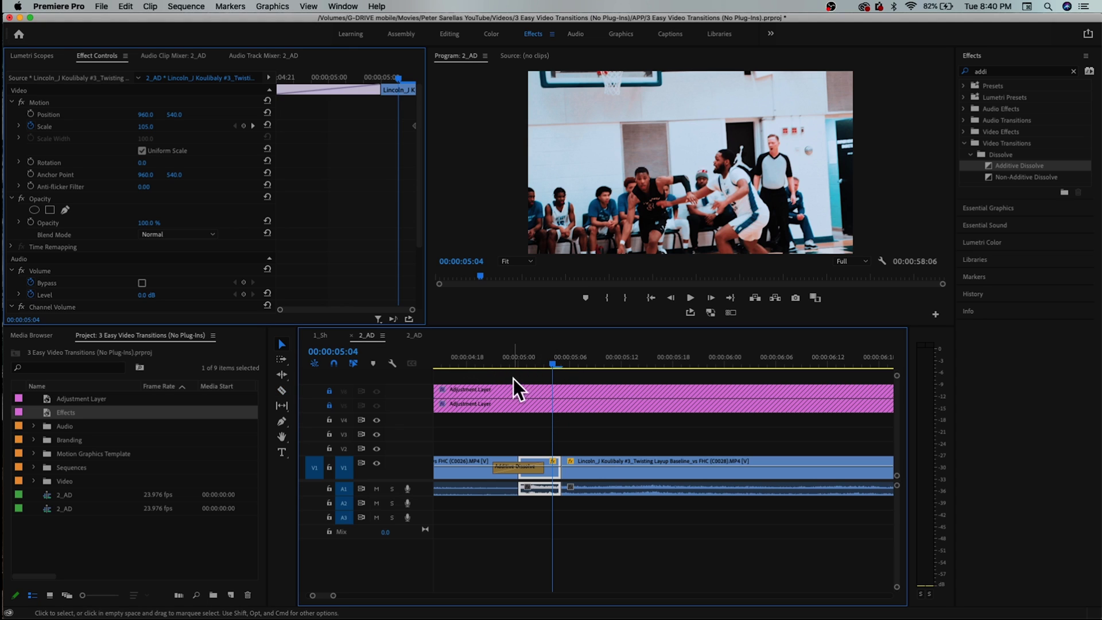
# Add a 3-frame Additive Dissolve at the new cut just after 00:00:05:04 and centre it on that cut
pyautogui.moveTo(1039, 165); pyautogui.dragTo(587, 466)
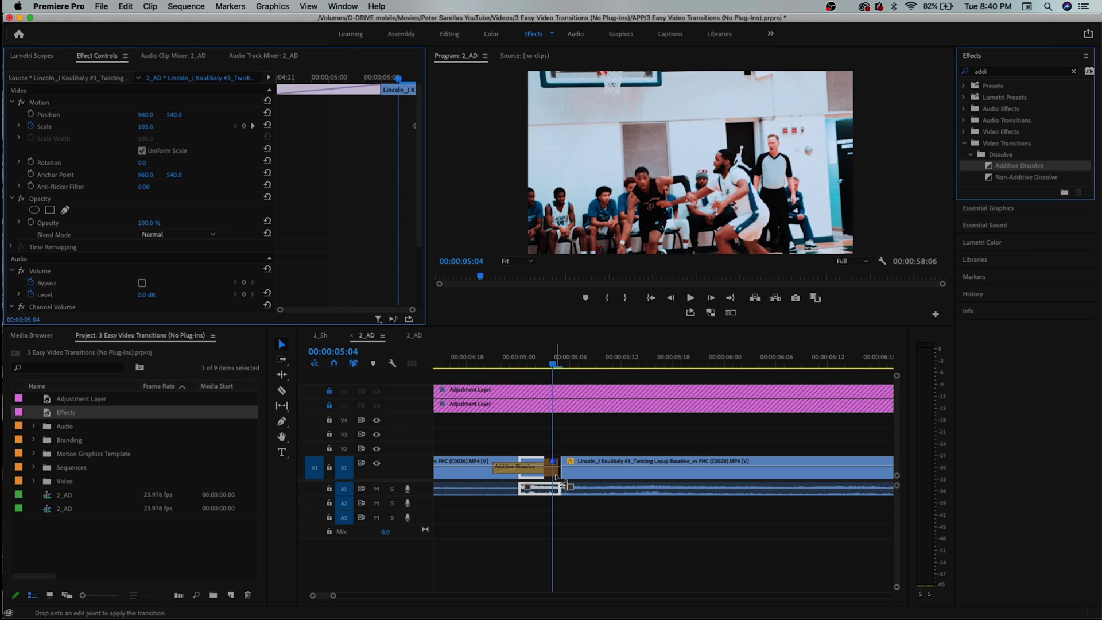
pyautogui.doubleClick(586, 466)
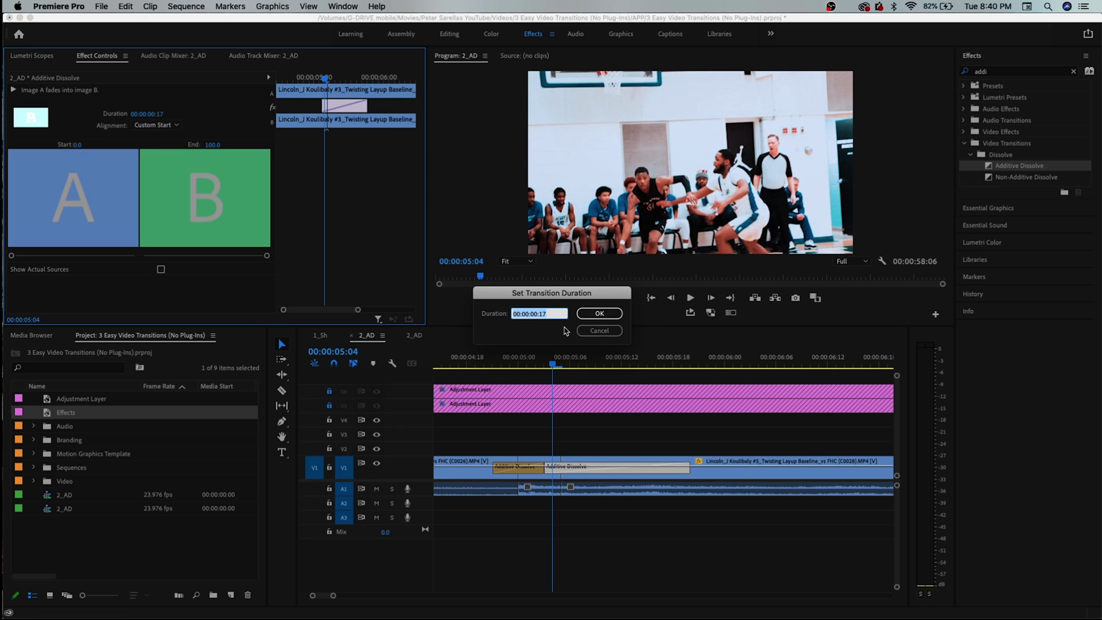
pyautogui.click(562, 313)
pyautogui.write('03')
pyautogui.press('Return')
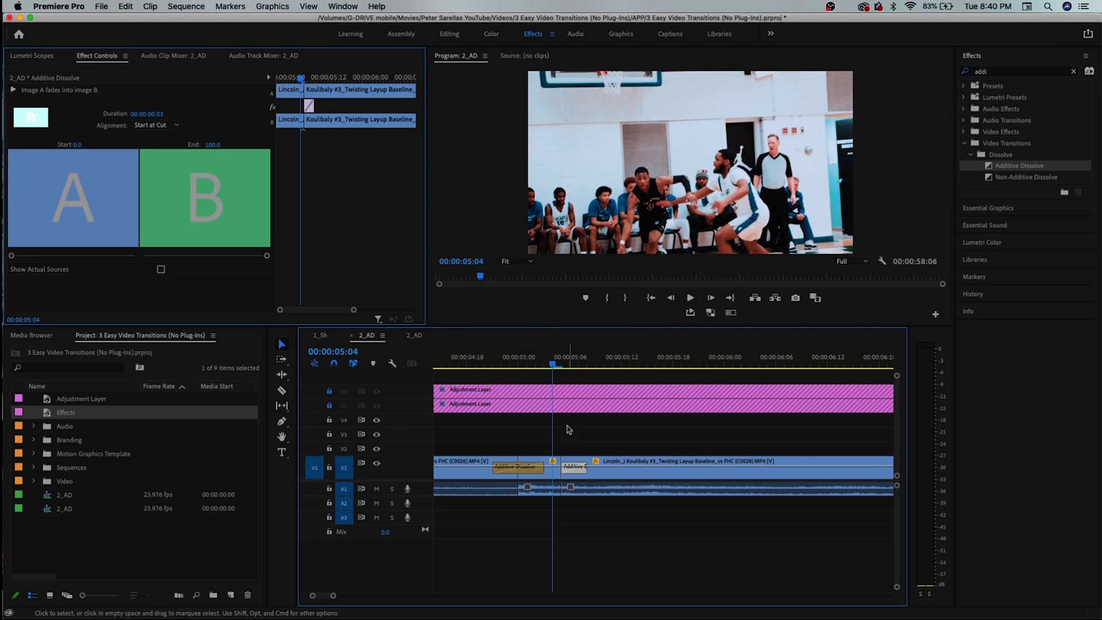
pyautogui.press('=')
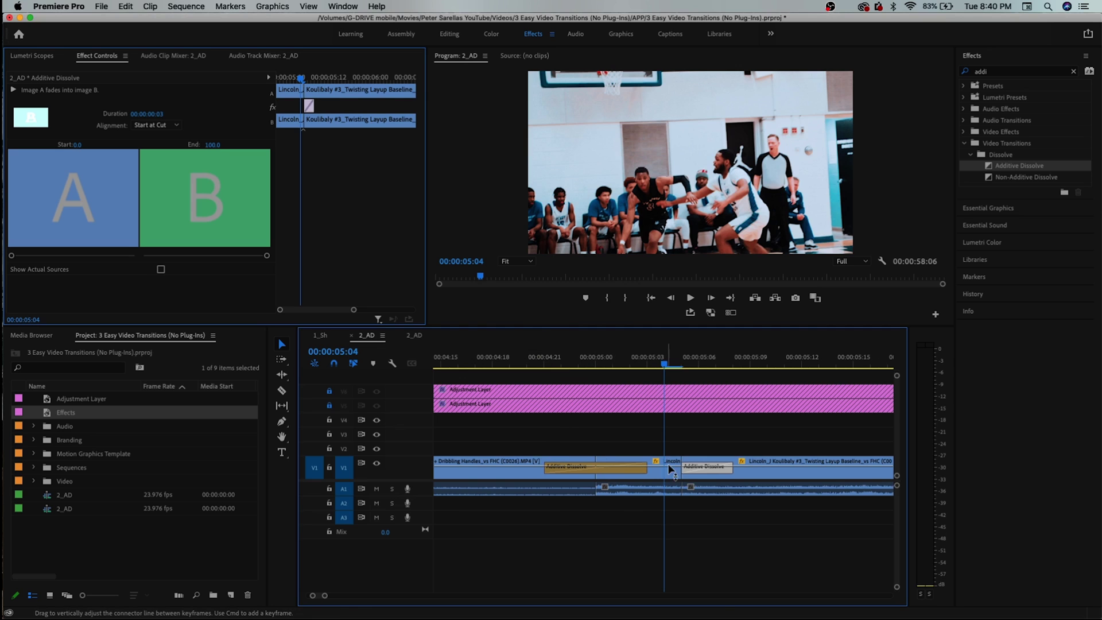
pyautogui.moveTo(711, 472); pyautogui.dragTo(670, 473)
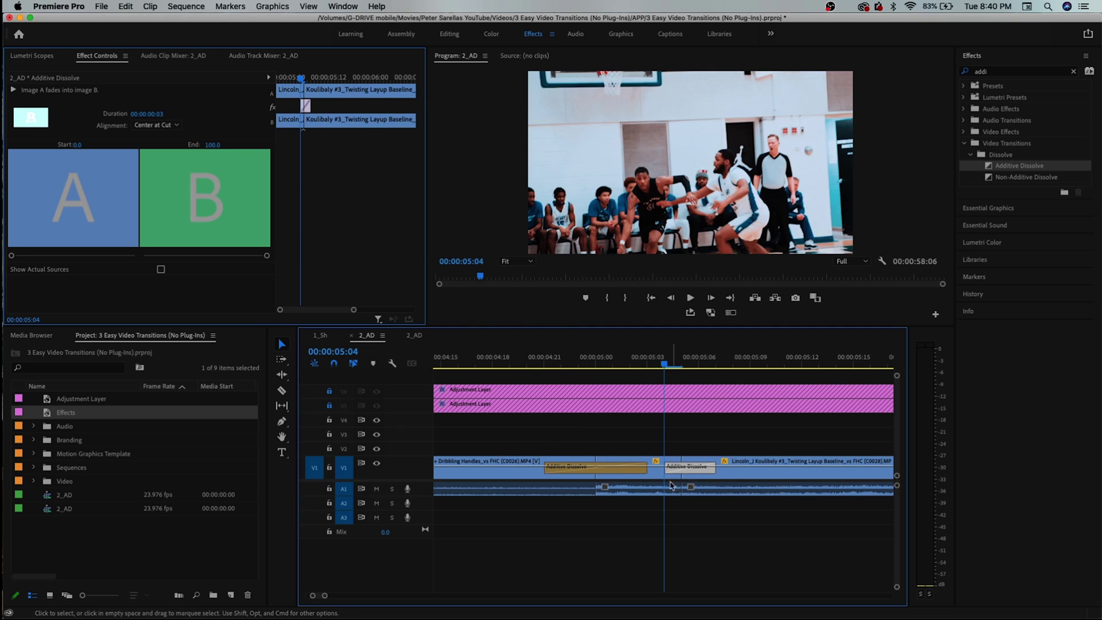
# Play the sequence from a point before the first cut to review the two consecutive Additive Dissolves
pyautogui.press('-')
pyautogui.press('-')
pyautogui.press('-')
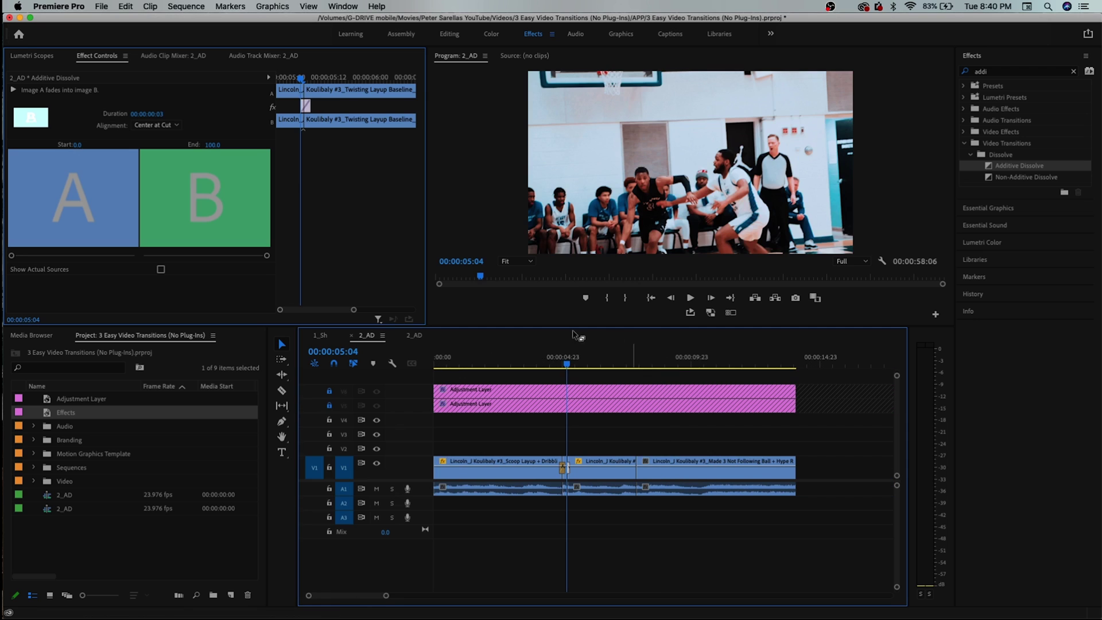
pyautogui.click(519, 362)
pyautogui.press('space')
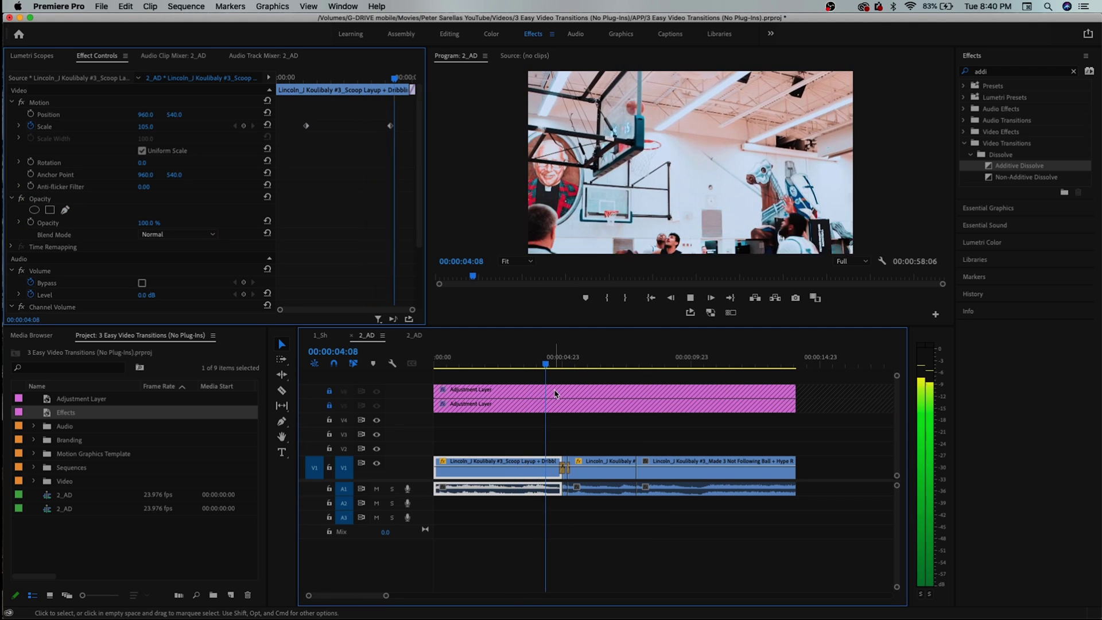
pyautogui.press('=')
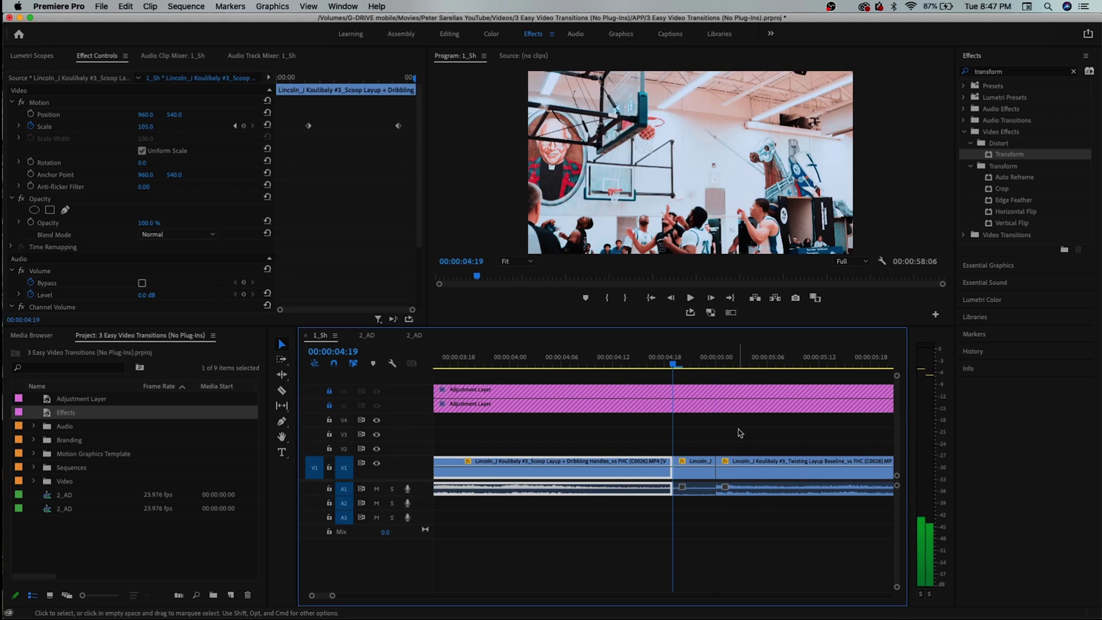
# In the 1_Sh sequence, split the clip after the 00:00:05:00 cut at 00:00:05:05, 10 frames past 00:00:04:19
pyautogui.hotkey('shift', 'Right')
pyautogui.hotkey('shift', 'Right')
pyautogui.press('super+k')
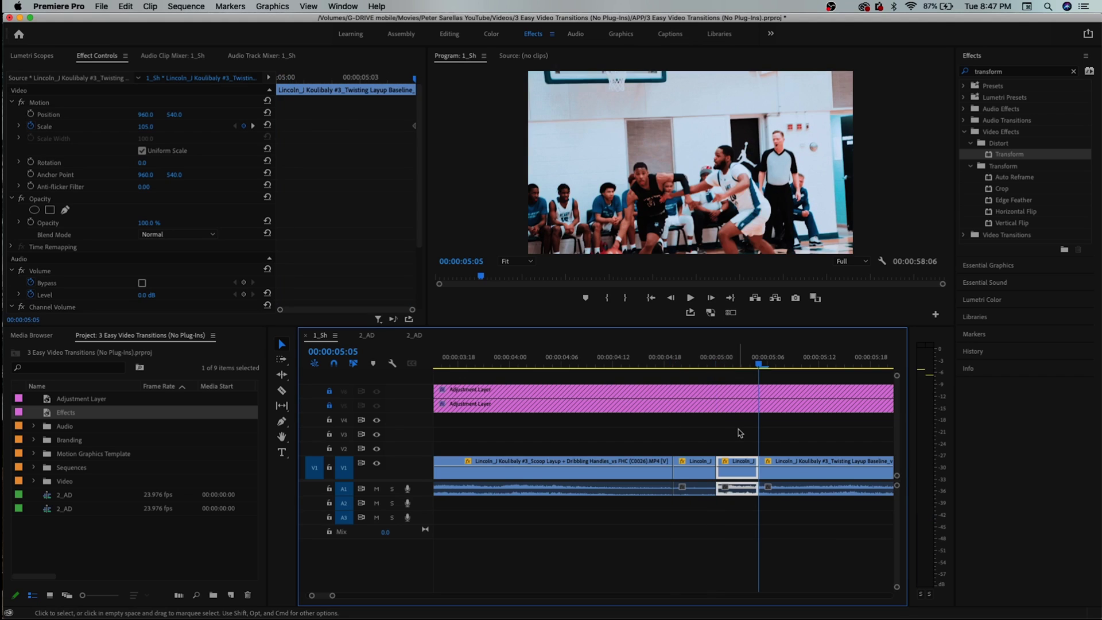
pyautogui.press('d')
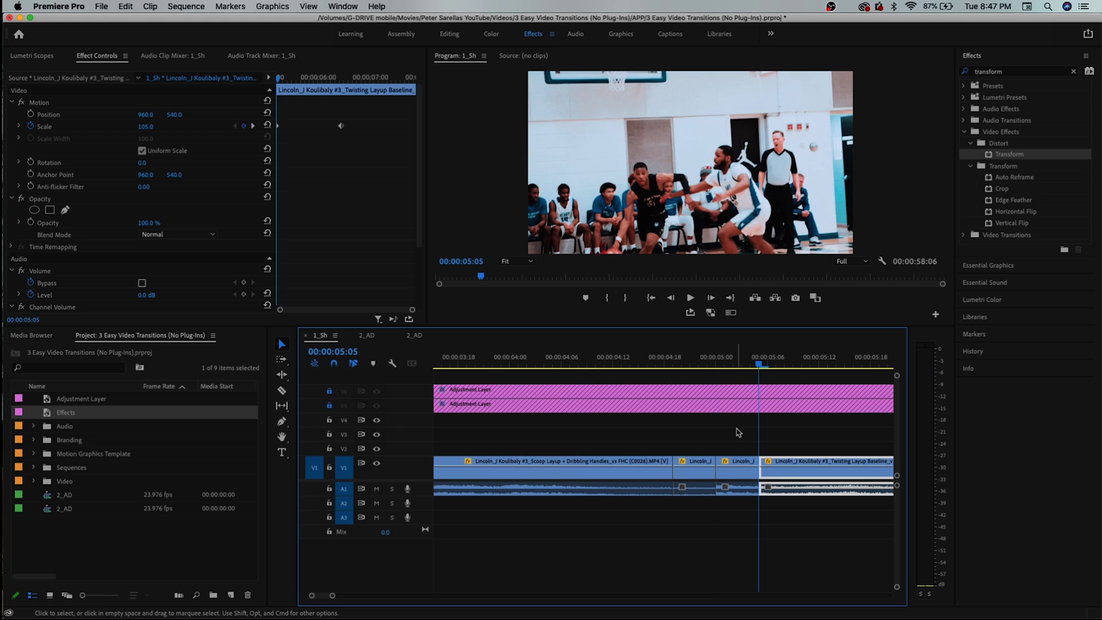
# Duplicate the two short segments around the 00:00:05:00 cut onto V2 and V3 and park the playhead at 00:00:05:01
pyautogui.click(707, 365)
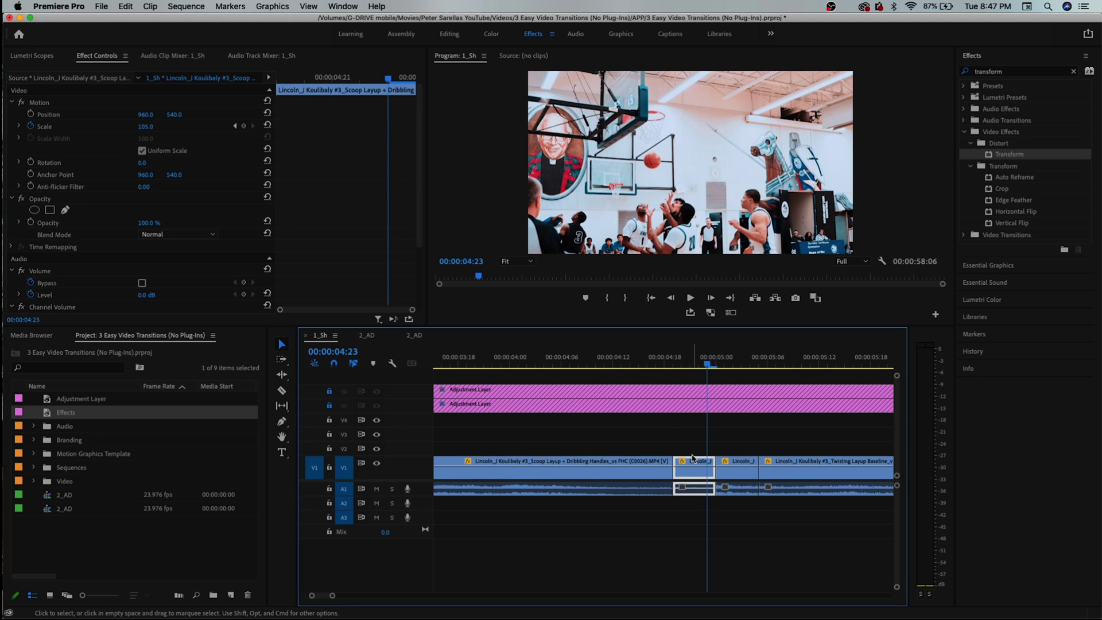
pyautogui.moveTo(693, 461); pyautogui.dragTo(735, 434)
pyautogui.click(727, 366)
# Set the blend mode to Linear Dodge (Add) on the V3, V2 and V1 segments just after the 00:00:05:00 cut
pyautogui.click(163, 235)
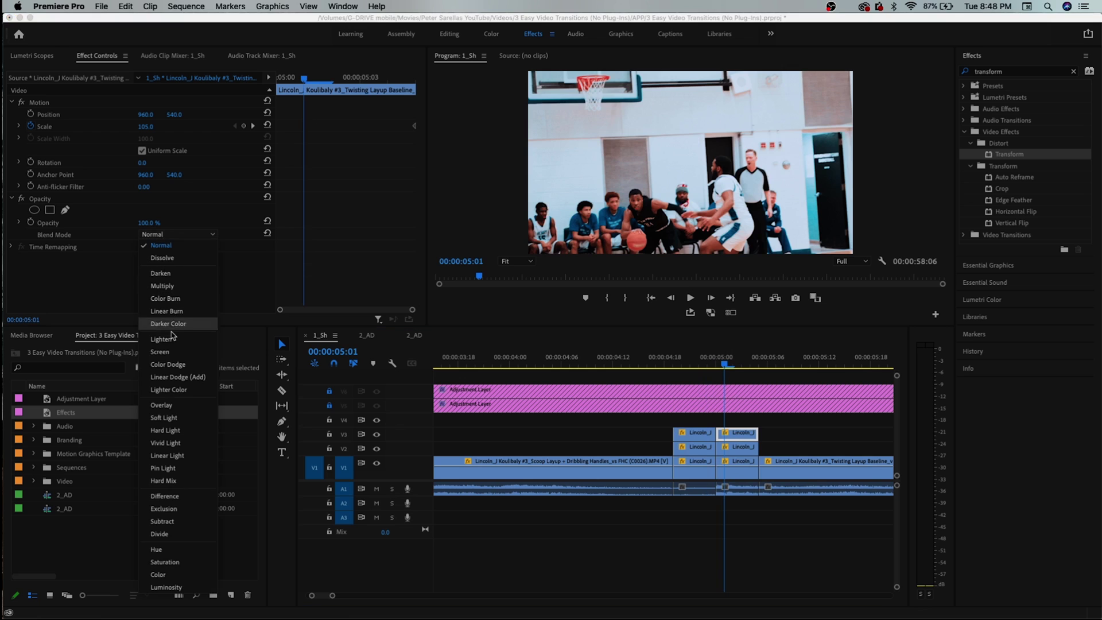
pyautogui.click(179, 377)
pyautogui.click(737, 446)
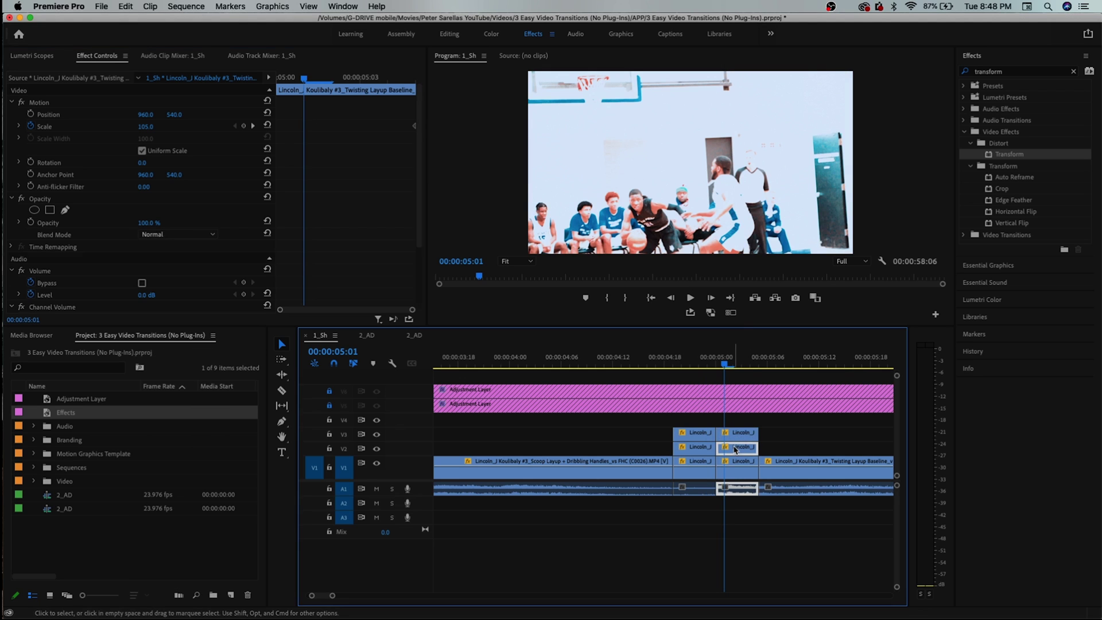
pyautogui.click(163, 234)
pyautogui.click(178, 377)
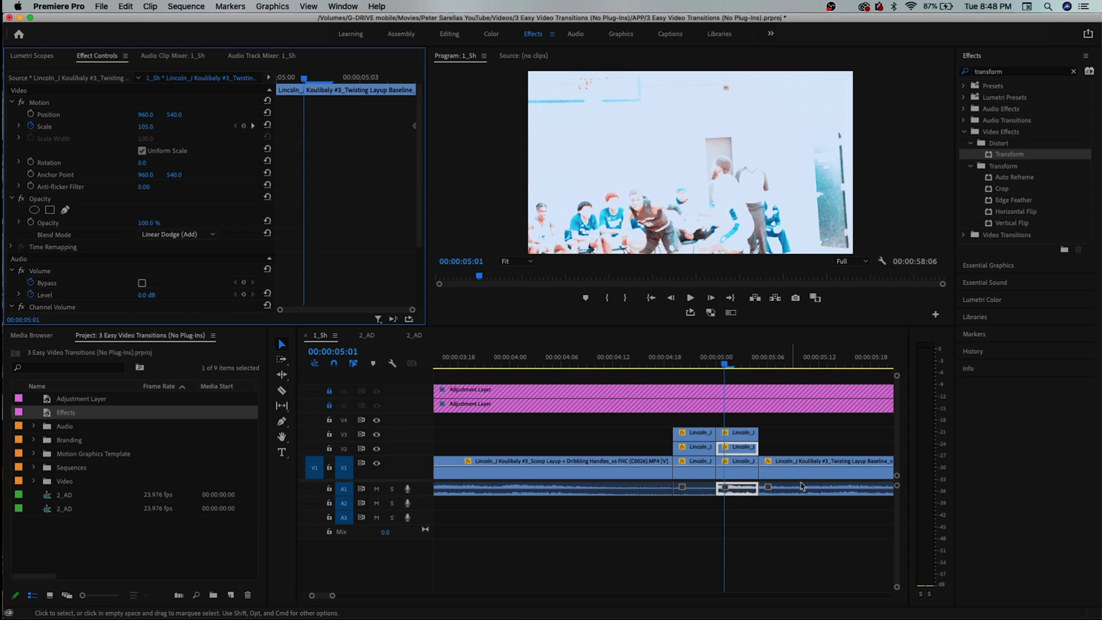
pyautogui.click(737, 470)
pyautogui.click(200, 235)
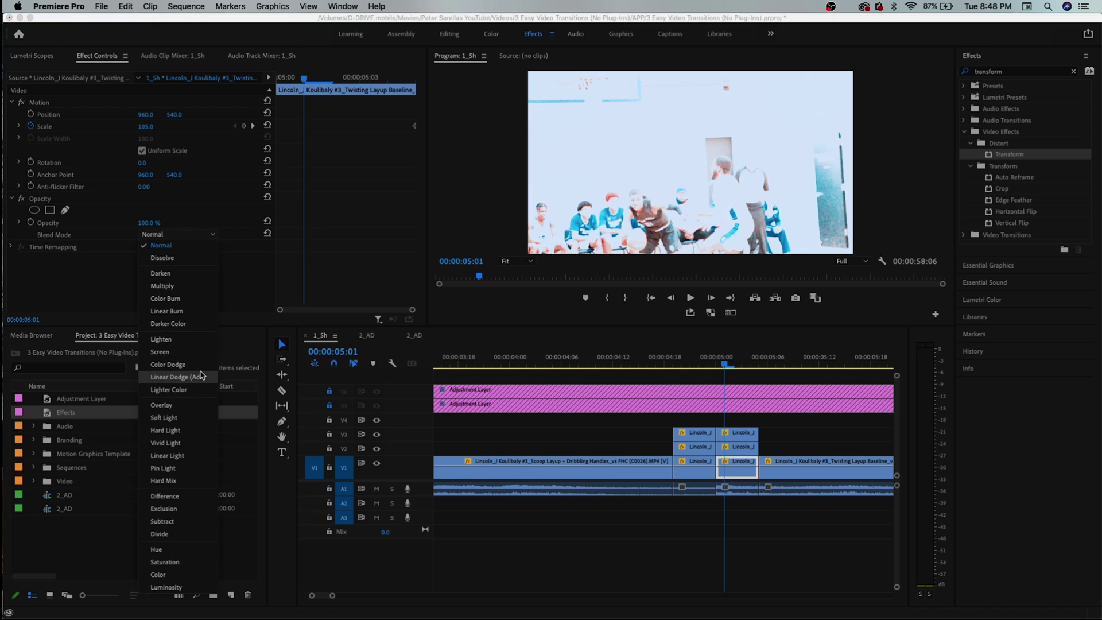
pyautogui.click(203, 377)
# Set the blend mode to Linear Dodge (Add) on the V1, V2 and V3 segments just before the 00:00:05:00 cut
pyautogui.click(697, 467)
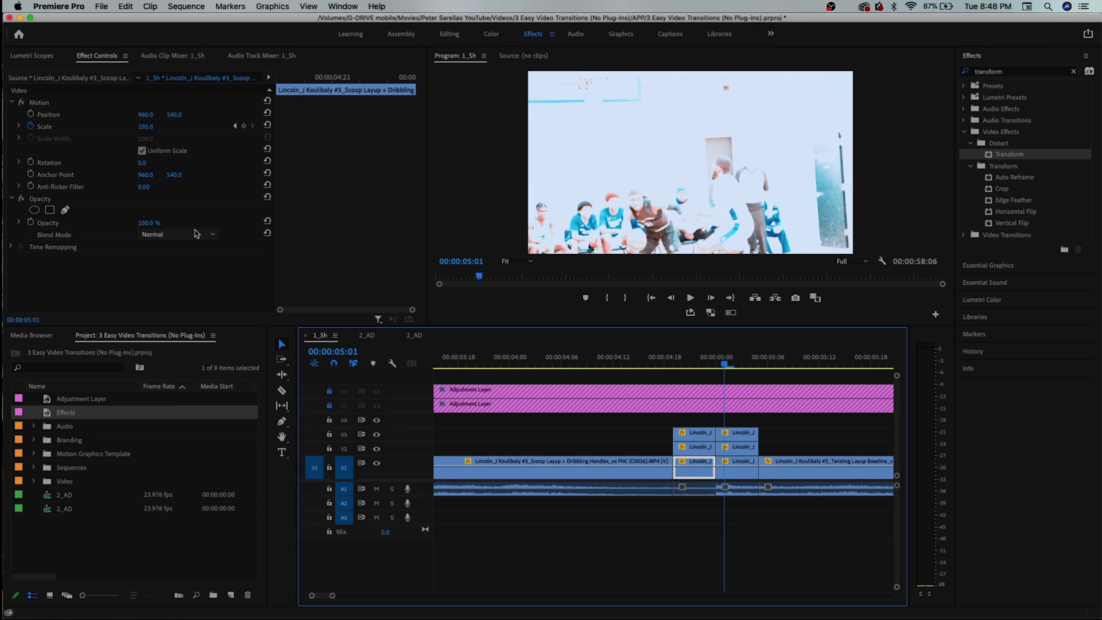
pyautogui.click(200, 235)
pyautogui.click(182, 377)
pyautogui.click(695, 446)
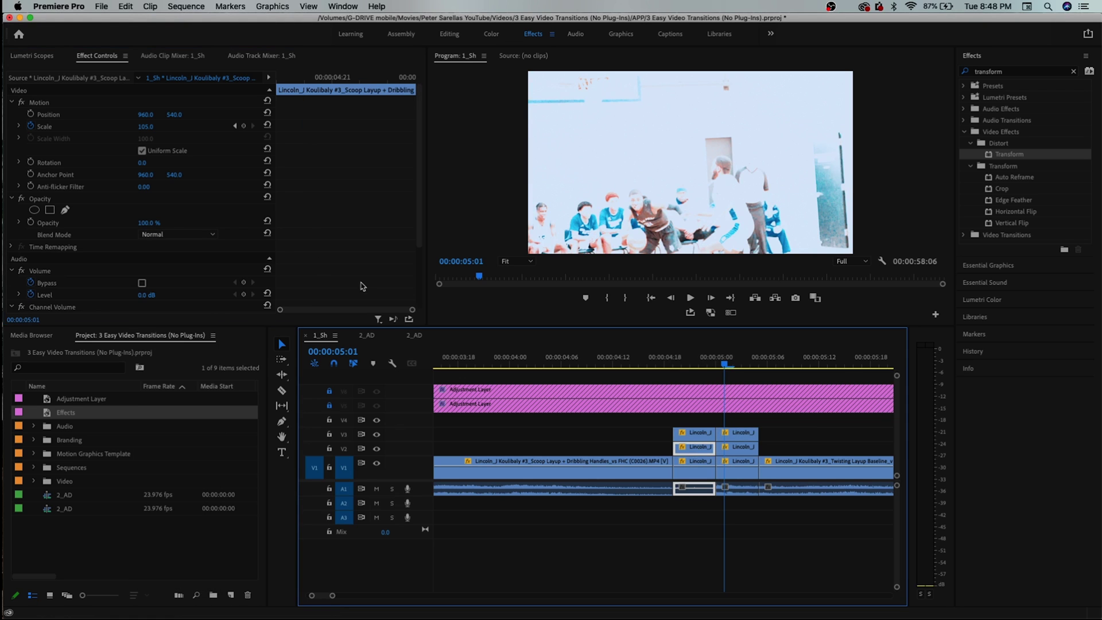
pyautogui.click(200, 235)
pyautogui.click(182, 377)
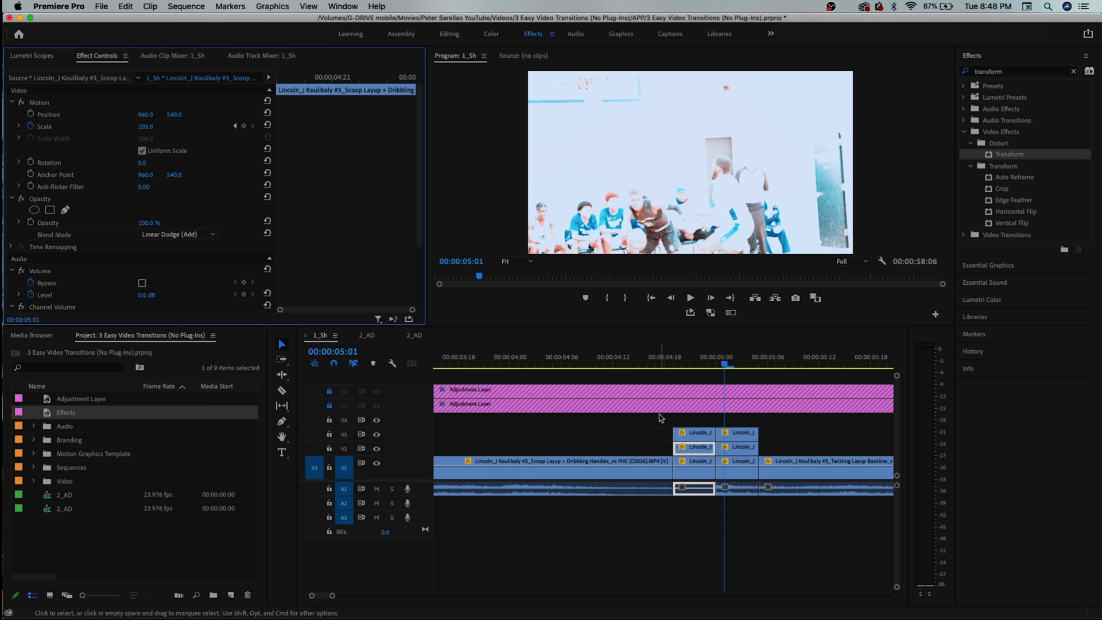
pyautogui.click(699, 434)
pyautogui.click(201, 235)
pyautogui.click(185, 376)
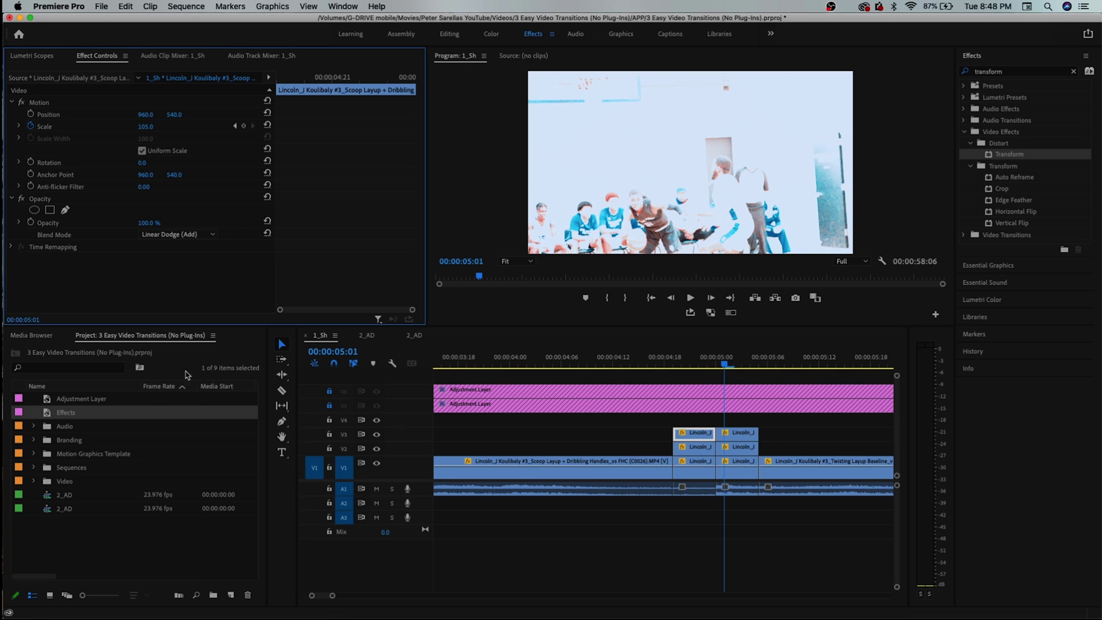
# Search the effects for "color bala" and apply Color Balance (RGB) to all six short stacked segments
pyautogui.click(1063, 70)
pyautogui.click(1072, 71)
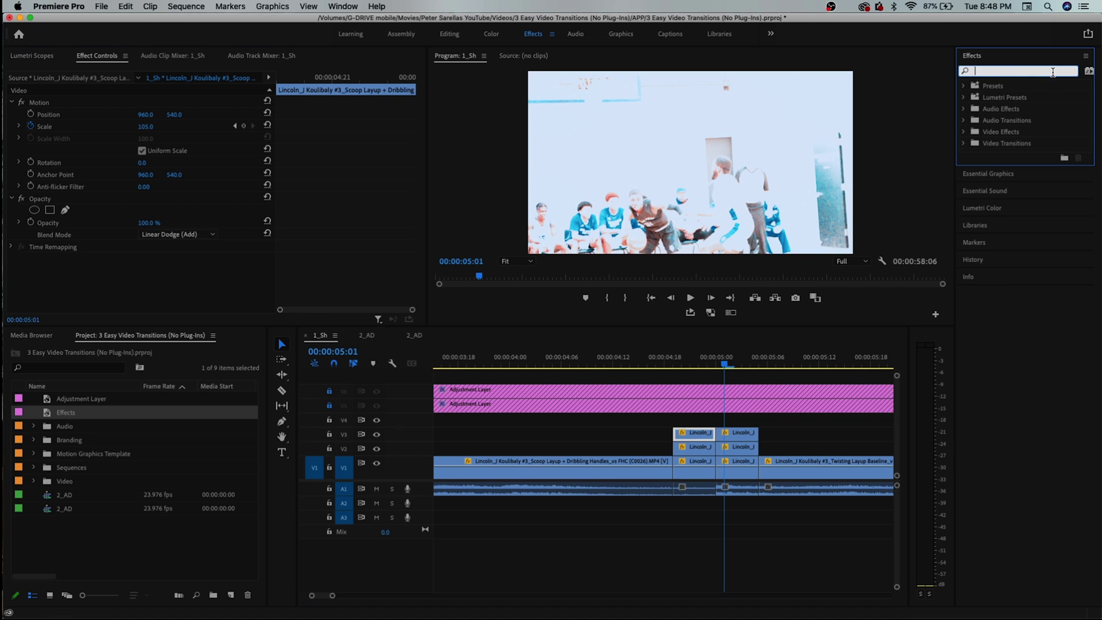
pyautogui.write('color bala')
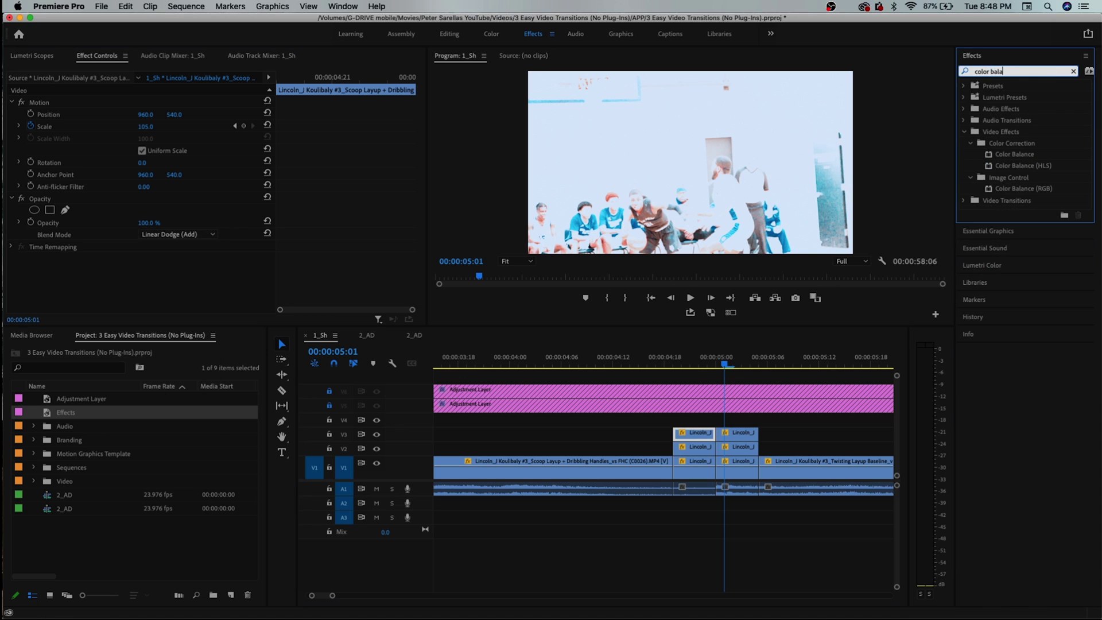
pyautogui.click(1004, 188)
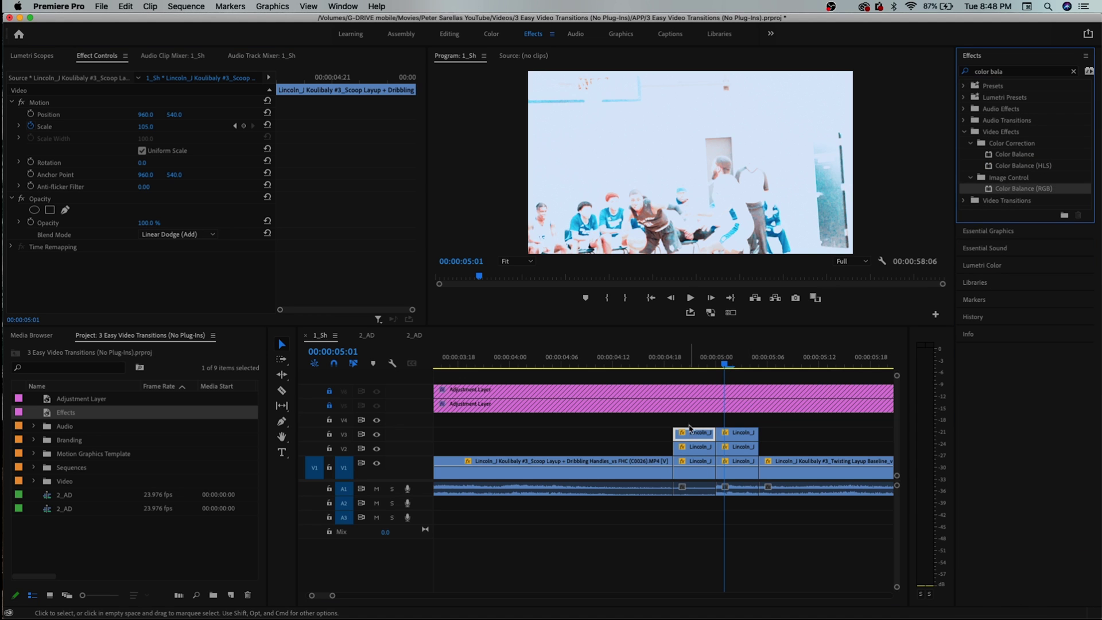
pyautogui.moveTo(689, 422); pyautogui.dragTo(737, 482)
pyautogui.moveTo(1013, 189); pyautogui.dragTo(726, 463)
# Set Color Balance (RGB) on the V1 segment after the 00:00:05:00 cut to Red 0, Green 0 and Blue 100
pyautogui.click(726, 463)
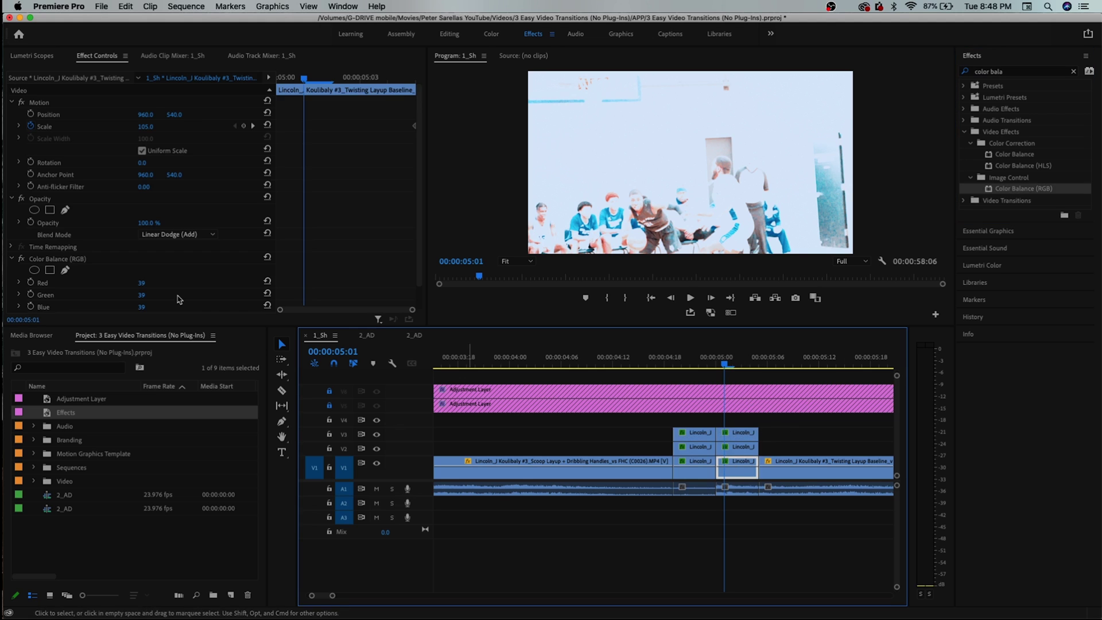
pyautogui.scroll(-2, 193, 292)
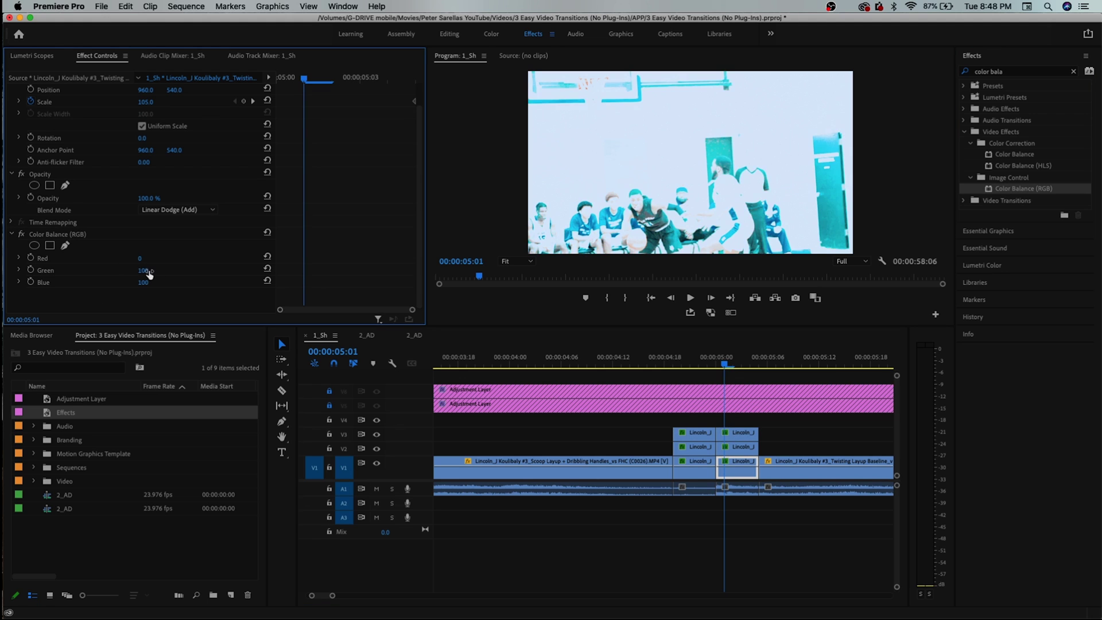
pyautogui.moveTo(147, 271); pyautogui.dragTo(97, 272)
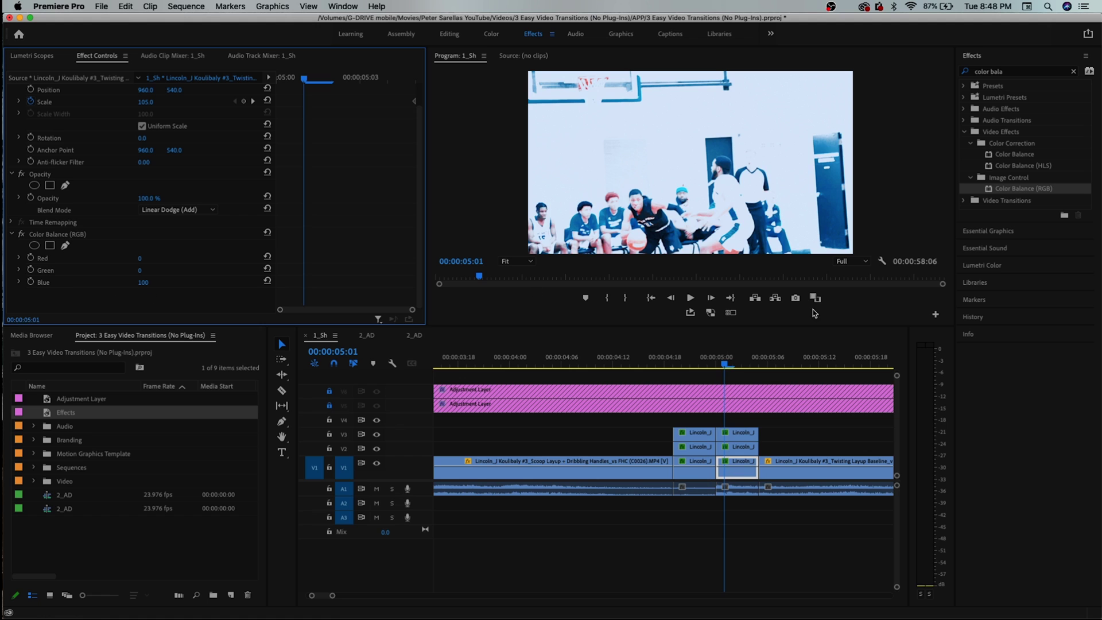
# Set Color Balance (RGB) on the V2 segment after the 00:00:05:00 cut to Red 0, Green 100 and Blue 0
pyautogui.click(736, 447)
pyautogui.scroll(-6, 106, 273)
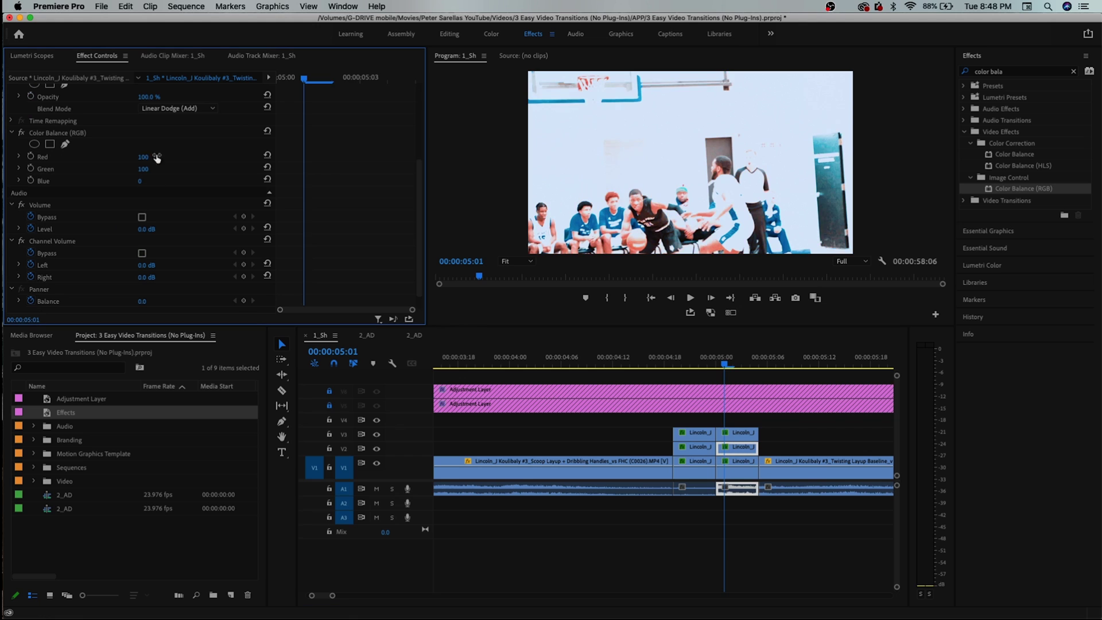
pyautogui.moveTo(157, 158); pyautogui.dragTo(99, 159)
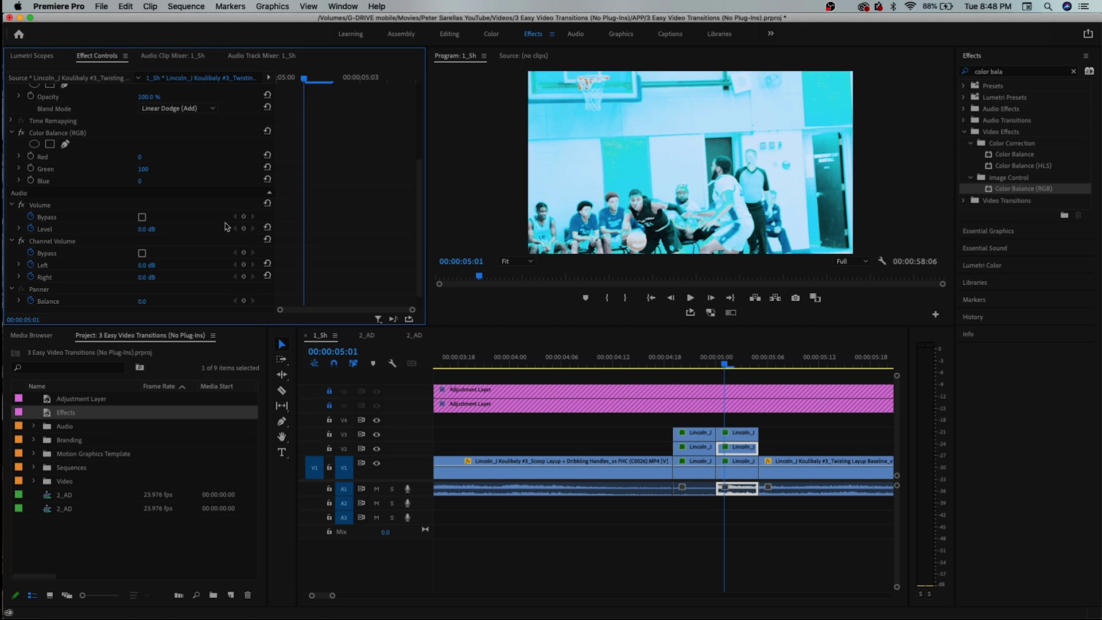
# Set Color Balance (RGB) on the V3 segment after the cut to Red 100, Green 0, Blue 0, and check the V2 and V1 segments
pyautogui.click(727, 431)
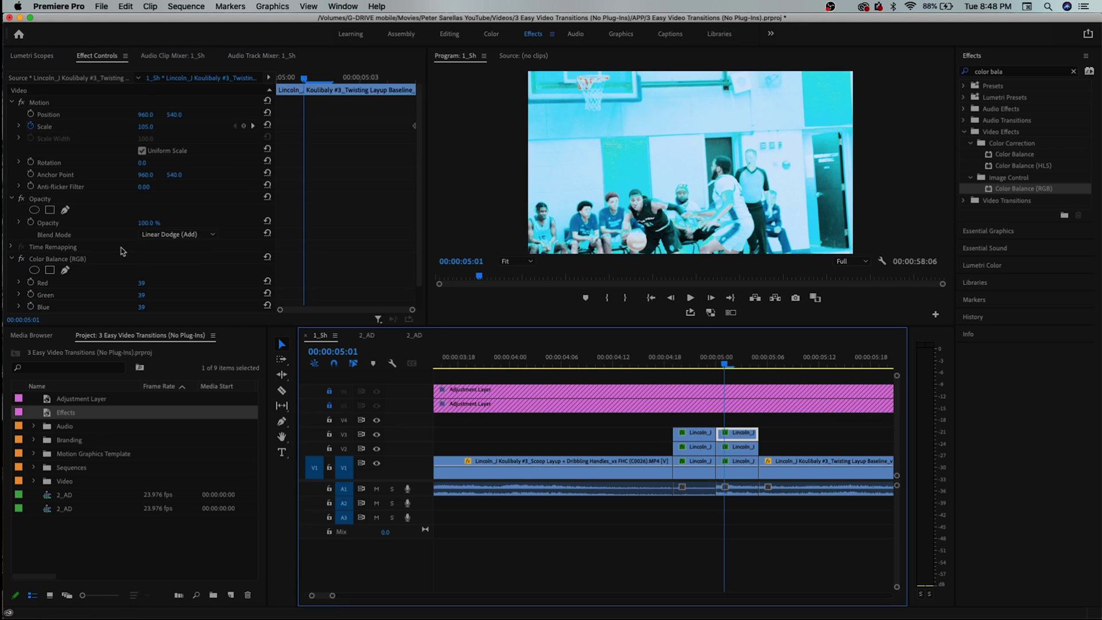
pyautogui.scroll(-2, 138, 283)
pyautogui.moveTo(142, 284); pyautogui.dragTo(118, 276)
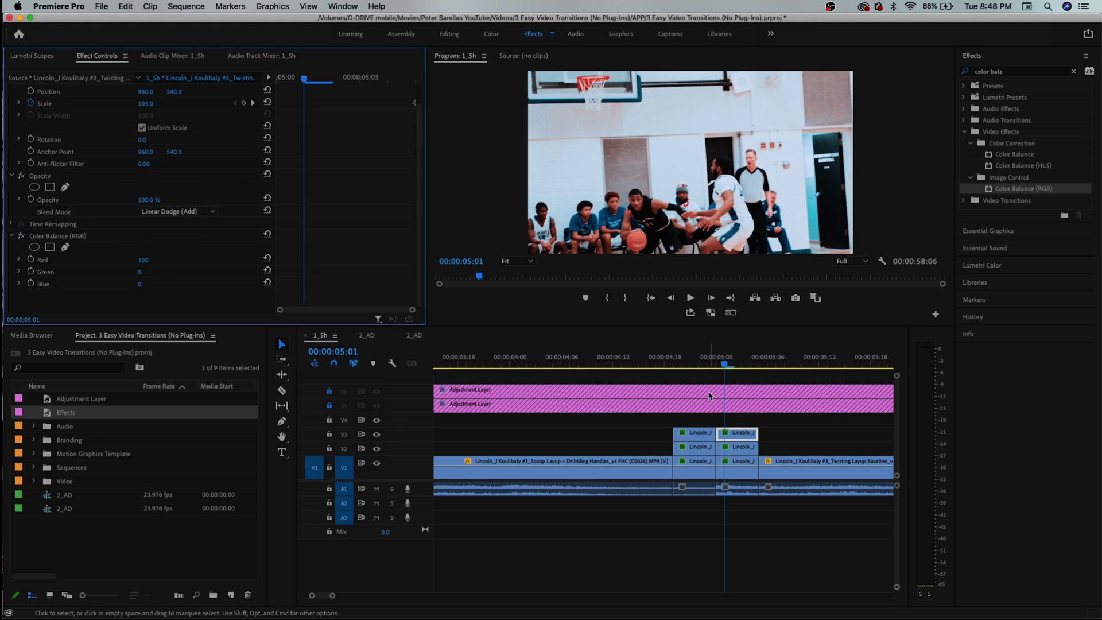
pyautogui.click(738, 445)
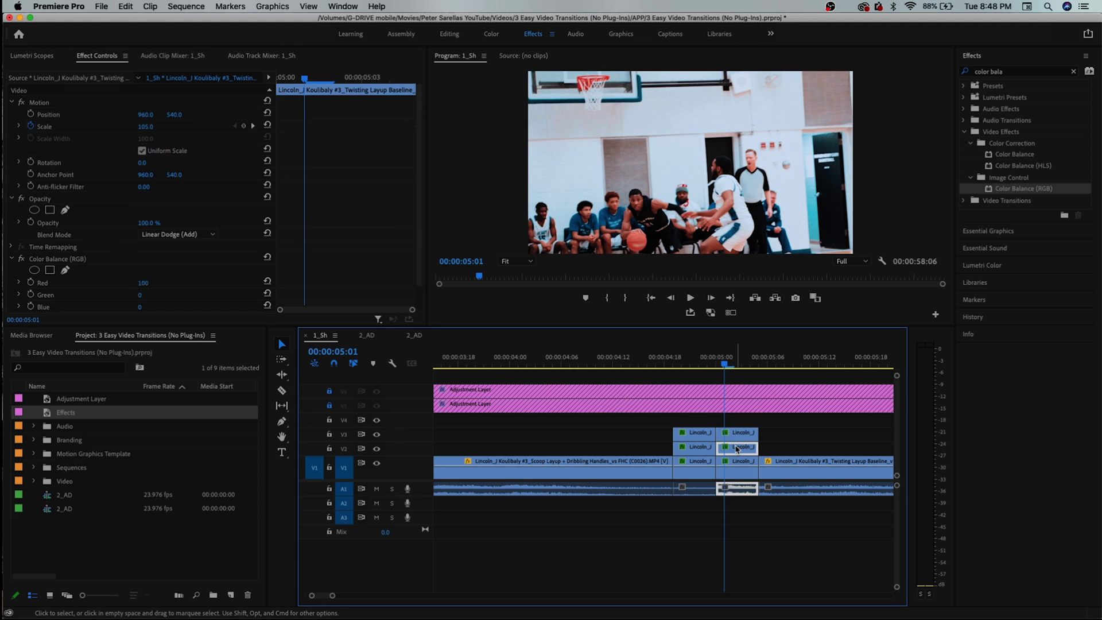
pyautogui.click(737, 472)
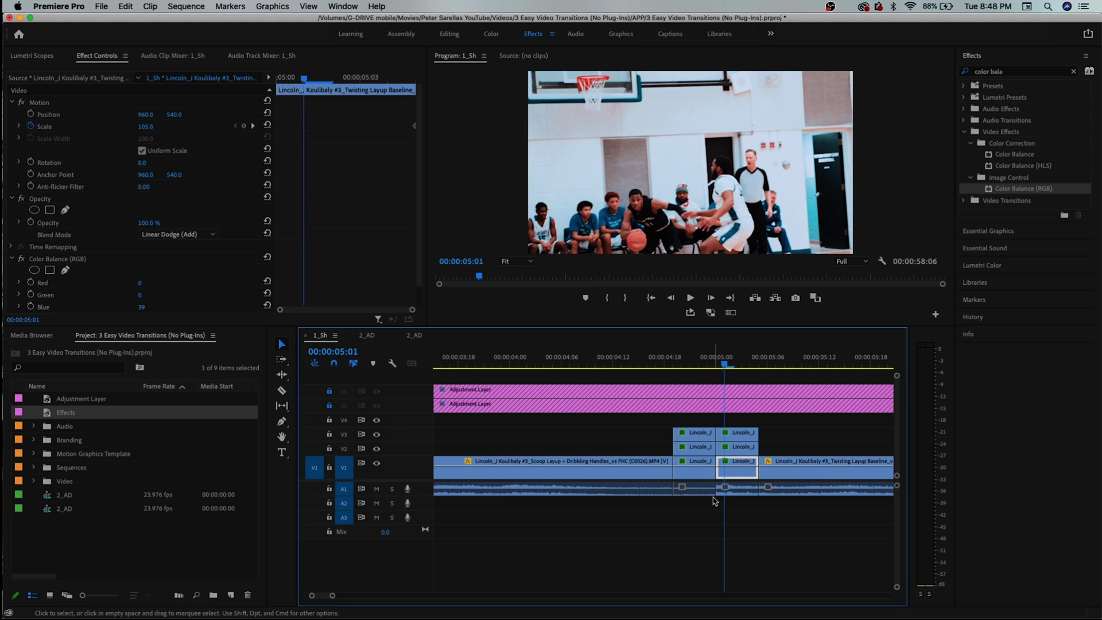
# Unlock tracks V6 and V5 and disable both adjustment layers covering the clips
pyautogui.click(741, 438)
pyautogui.click(741, 448)
pyautogui.click(738, 465)
pyautogui.click(329, 392)
pyautogui.click(329, 405)
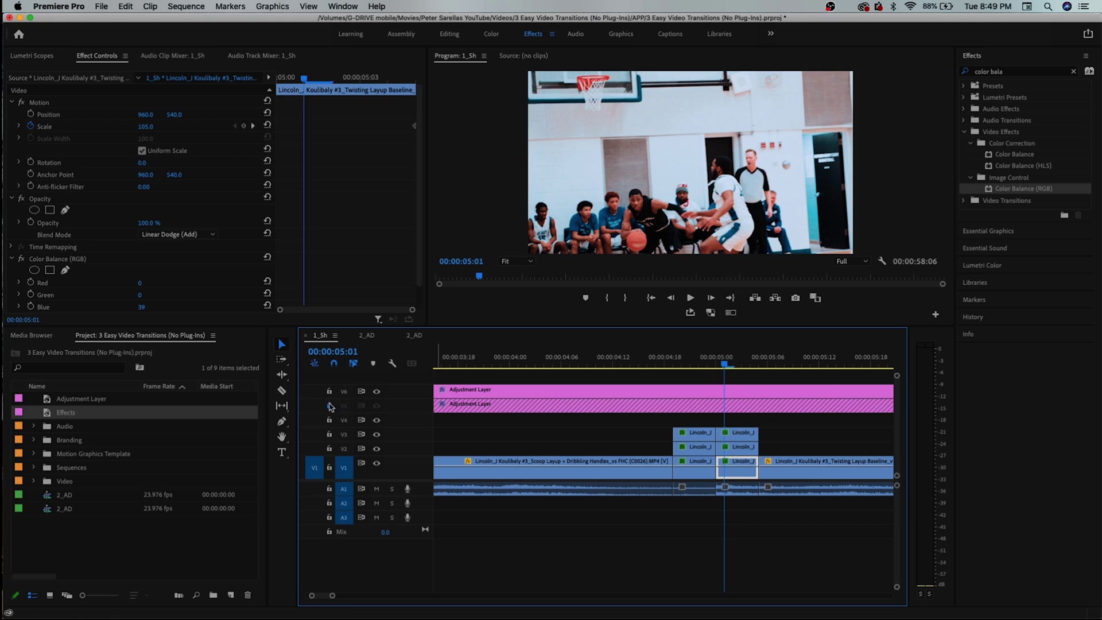
pyautogui.click(545, 429)
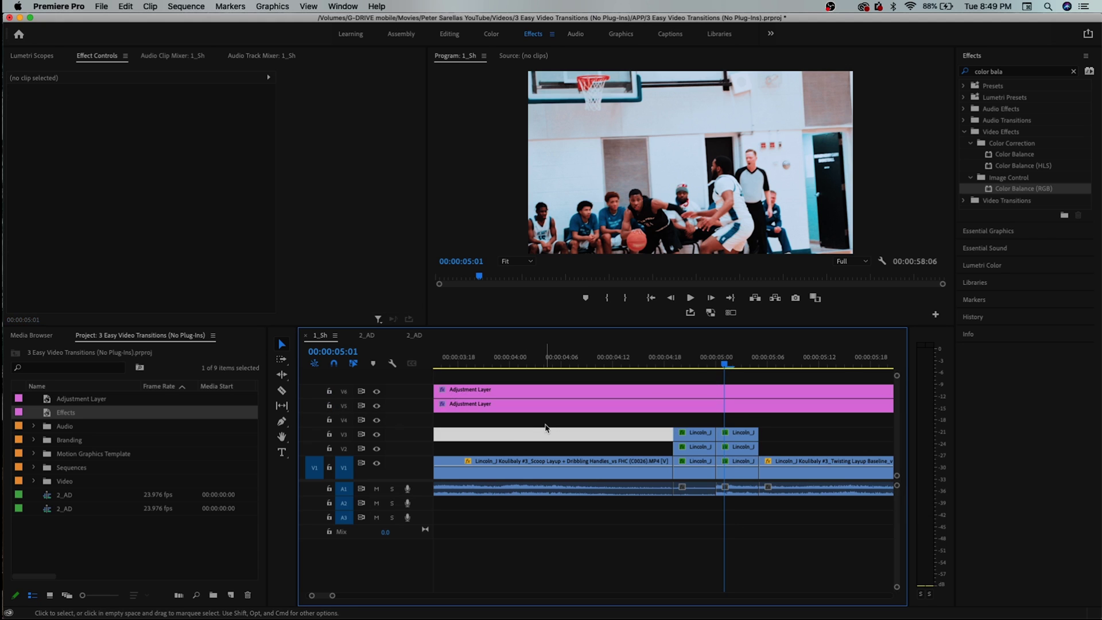
pyautogui.moveTo(688, 373); pyautogui.dragTo(721, 406)
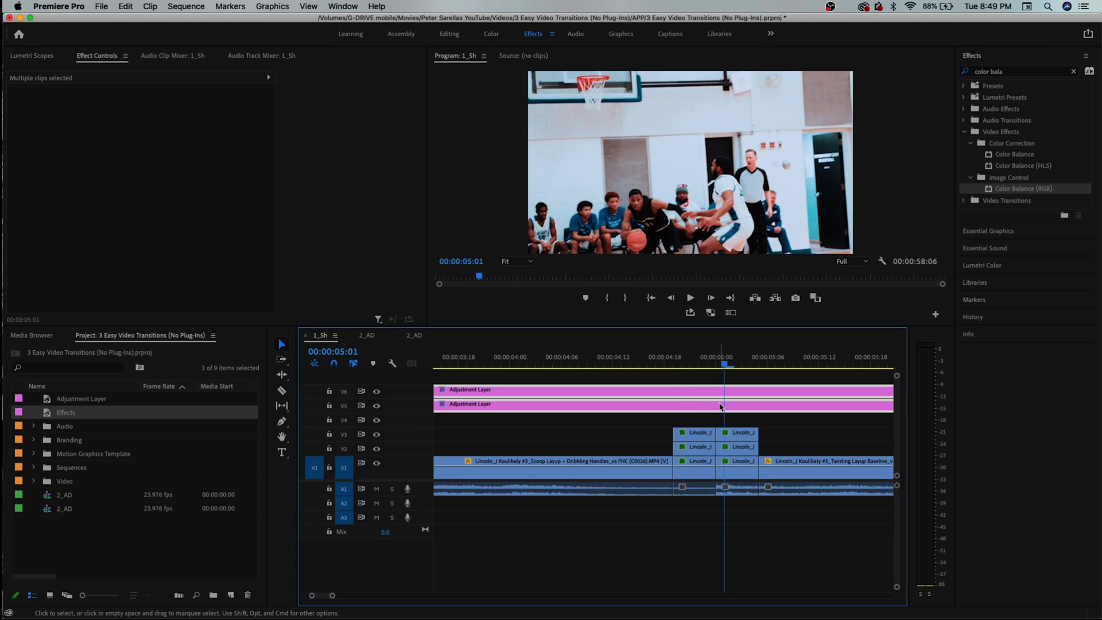
pyautogui.hotkey('shift', 'e')
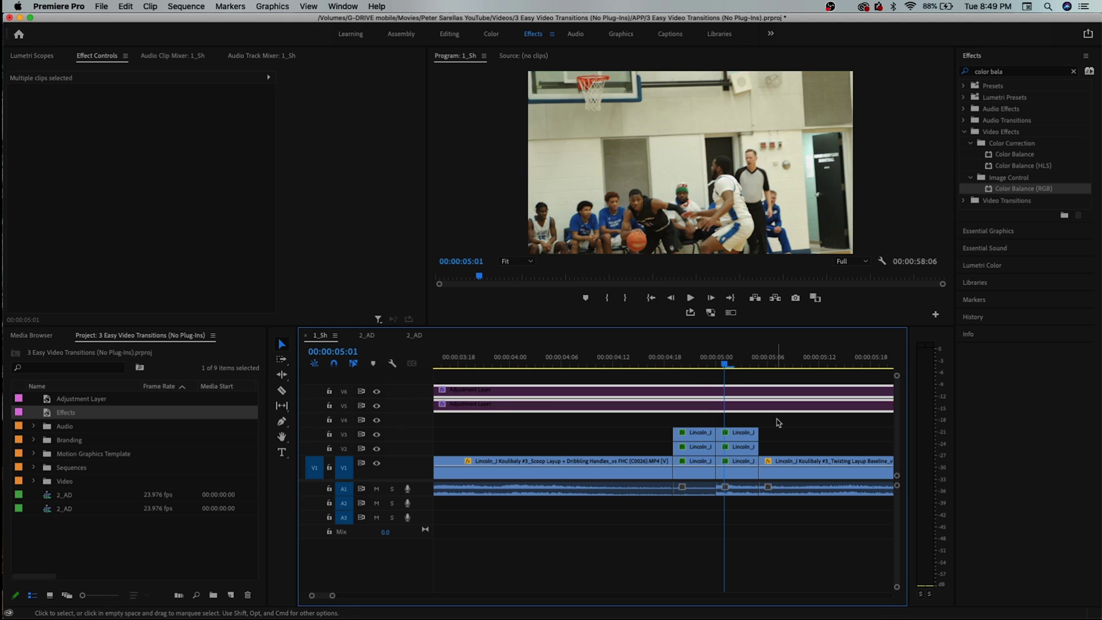
# Toggle the V3, V2 and V1 segments after the cut off and on to check each one's colour contribution
pyautogui.click(733, 436)
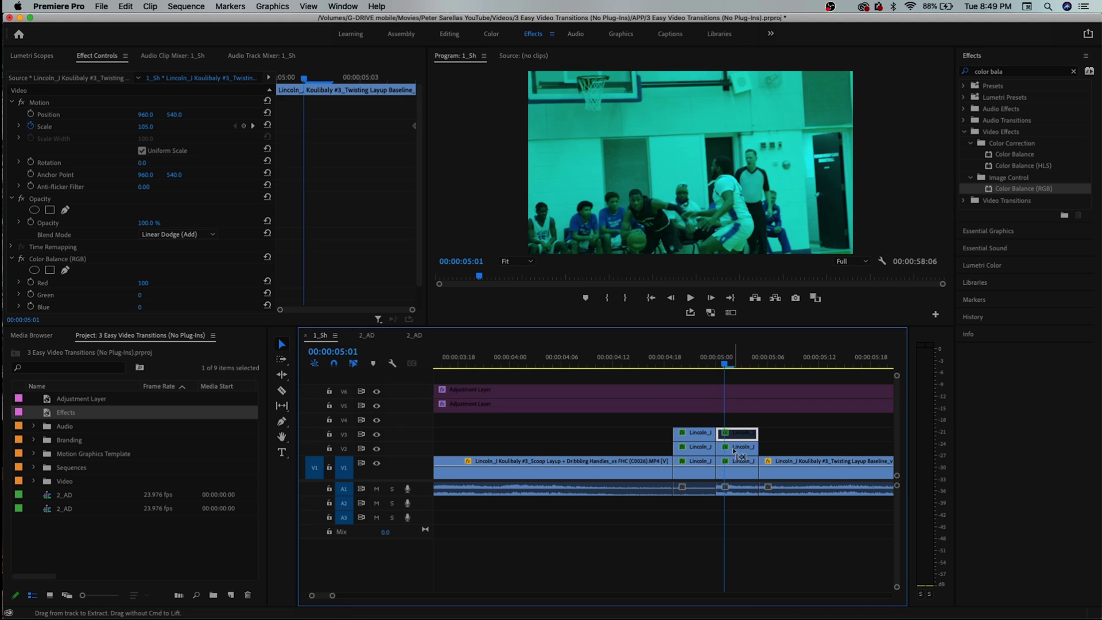
pyautogui.click(737, 447)
pyautogui.click(739, 471)
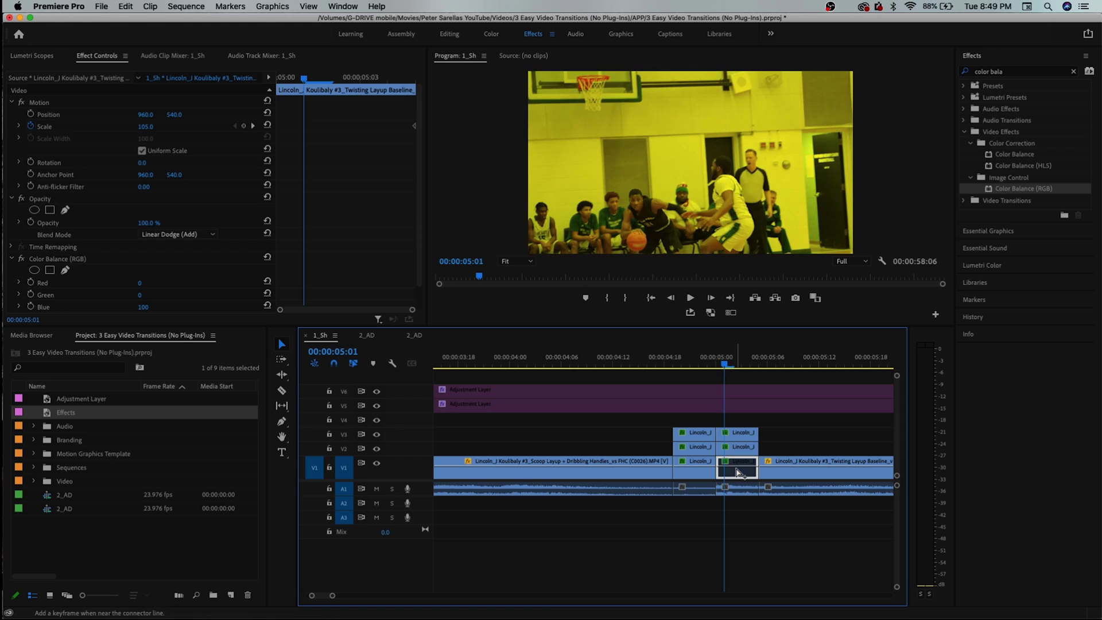
pyautogui.hotkey('shift', 'e')
# Set Color Balance (RGB) on the V1 segment before the 00:00:05:00 cut to Red 0 and Green 0, keeping Blue 100
pyautogui.click(701, 358)
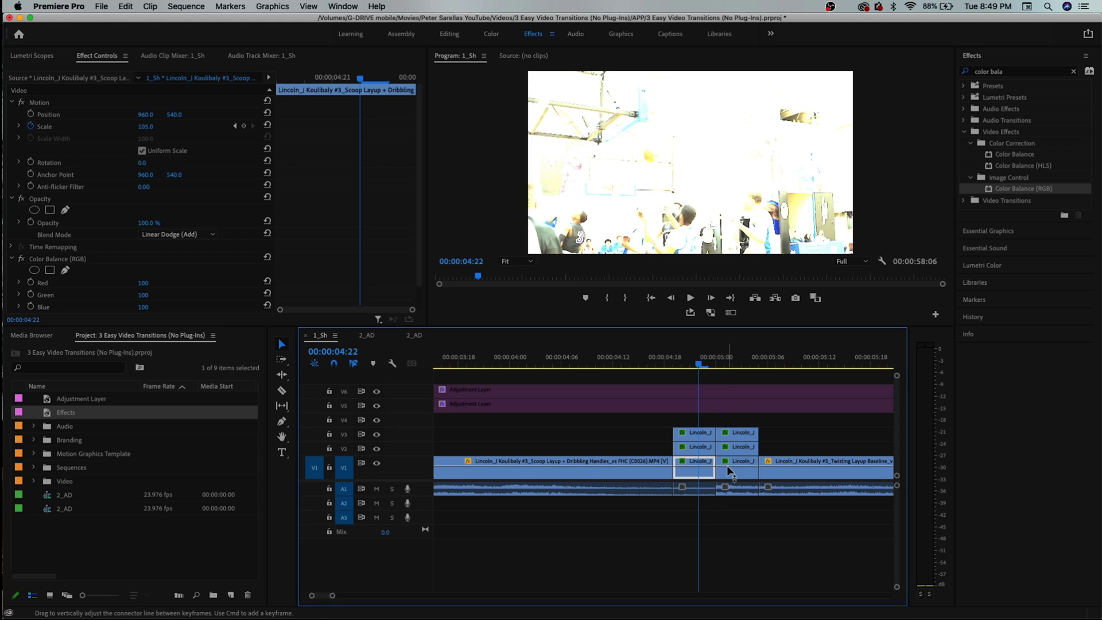
pyautogui.click(687, 473)
pyautogui.scroll(-3, 137, 262)
pyautogui.click(139, 271)
pyautogui.write('0')
pyautogui.press('Return')
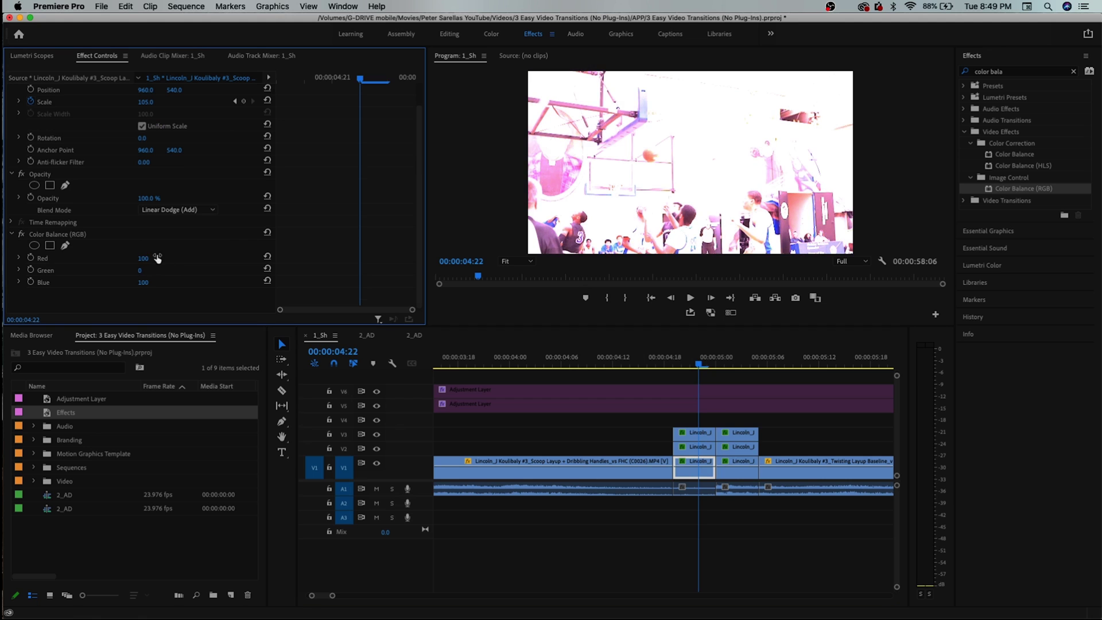
pyautogui.moveTo(157, 258); pyautogui.dragTo(109, 259)
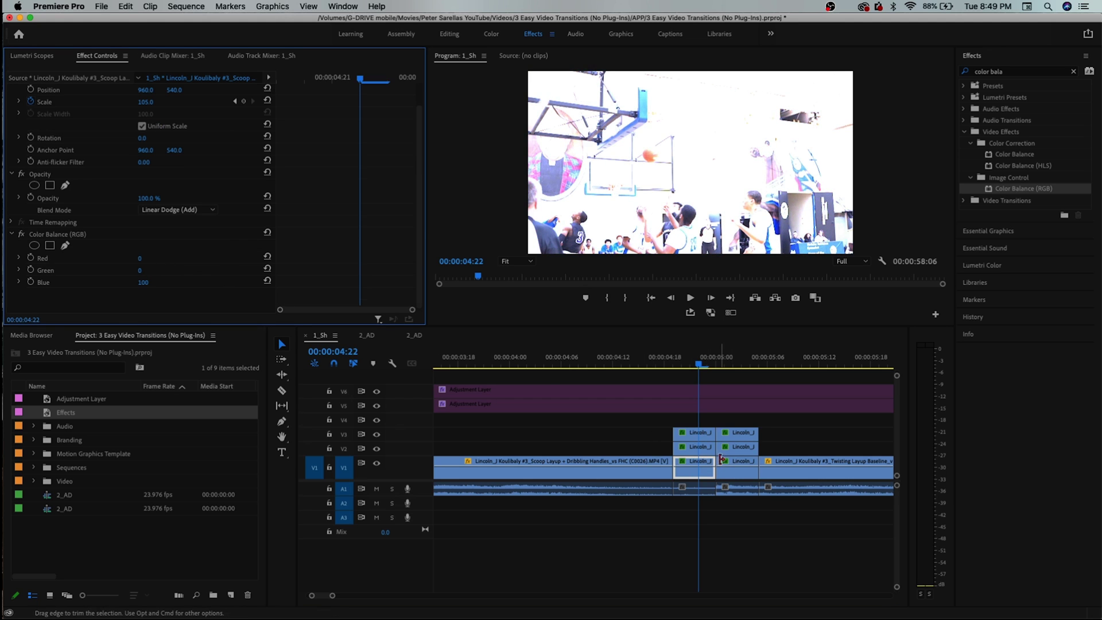
# Before the cut, set Color Balance (RGB) to Red 0, Green 100, Blue 0 on V2 and Red 100, Green 0, Blue 0 on V3
pyautogui.click(695, 447)
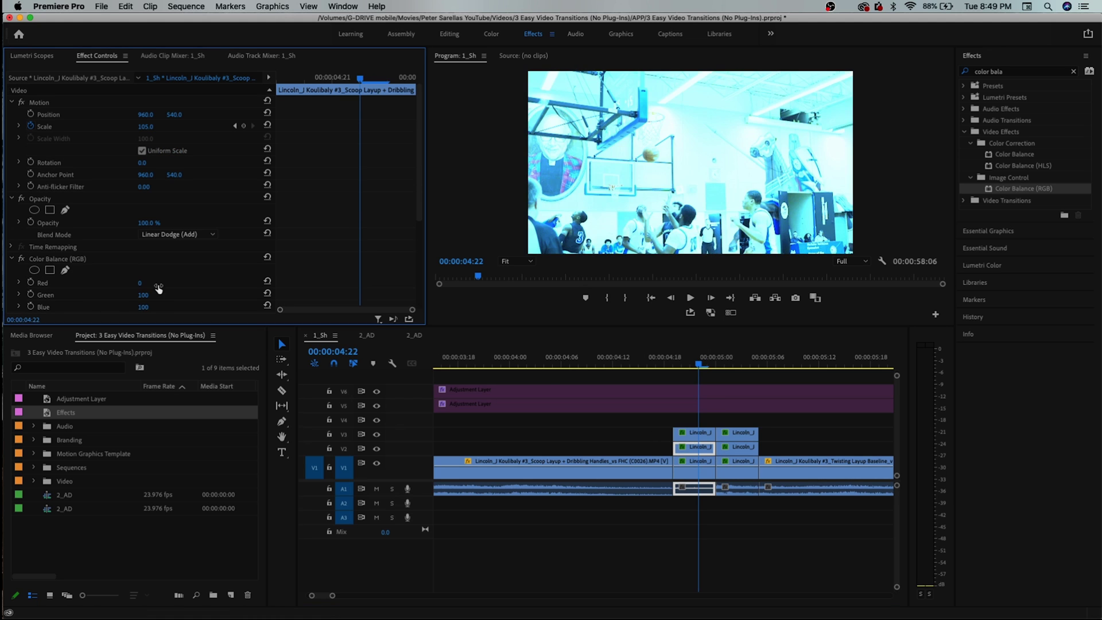
pyautogui.click(677, 432)
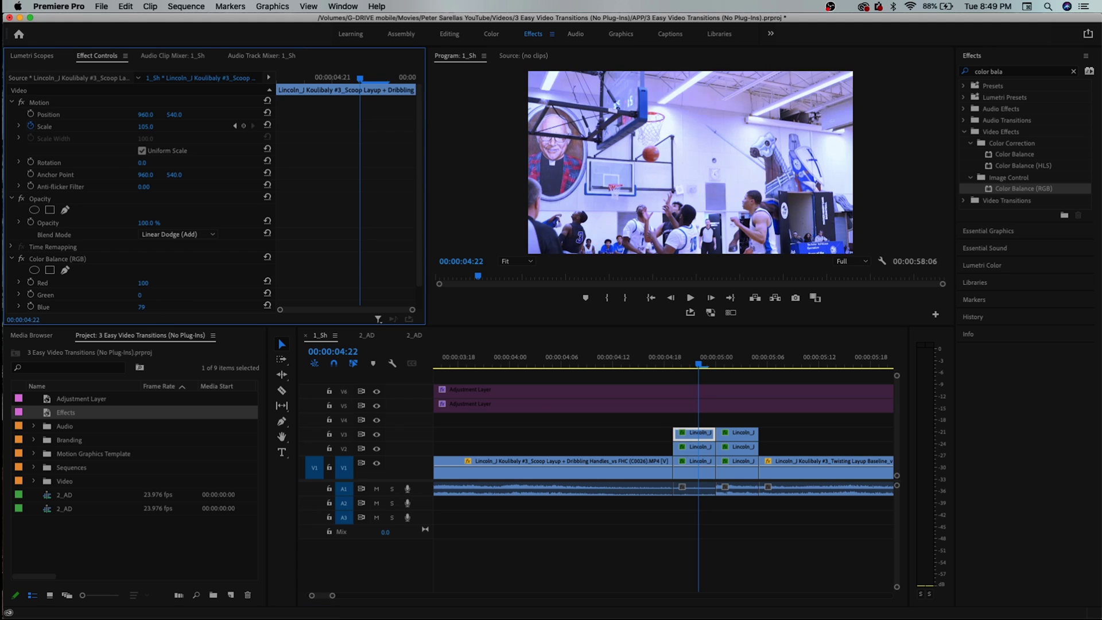
# Search the effects for "transform" and apply the Distort Transform effect to all six short stacked segments
pyautogui.click(674, 361)
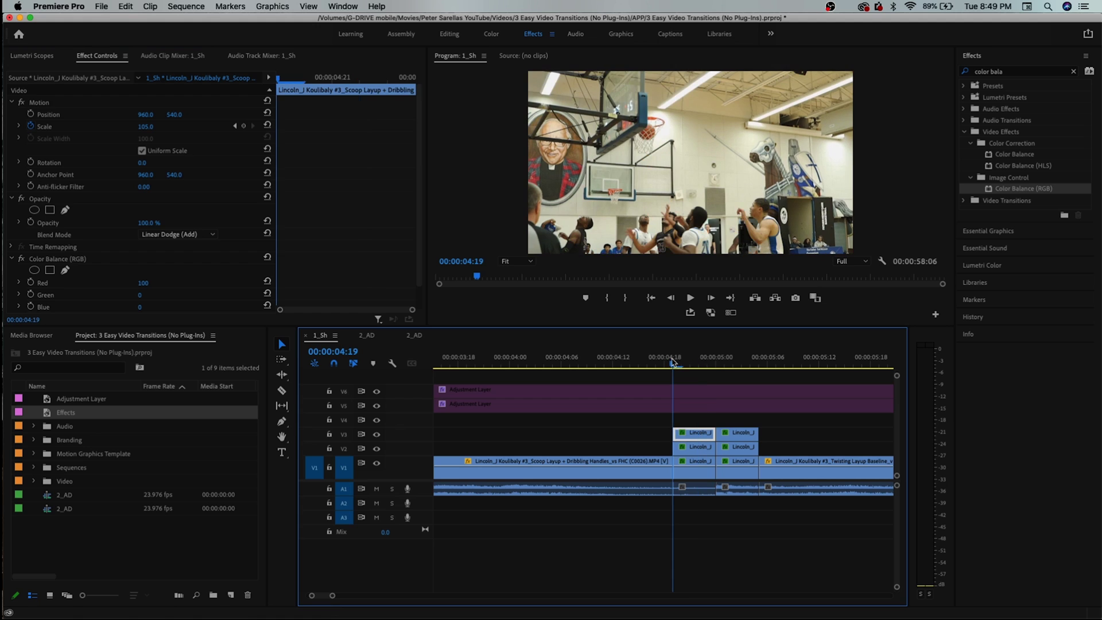
pyautogui.click(1073, 71)
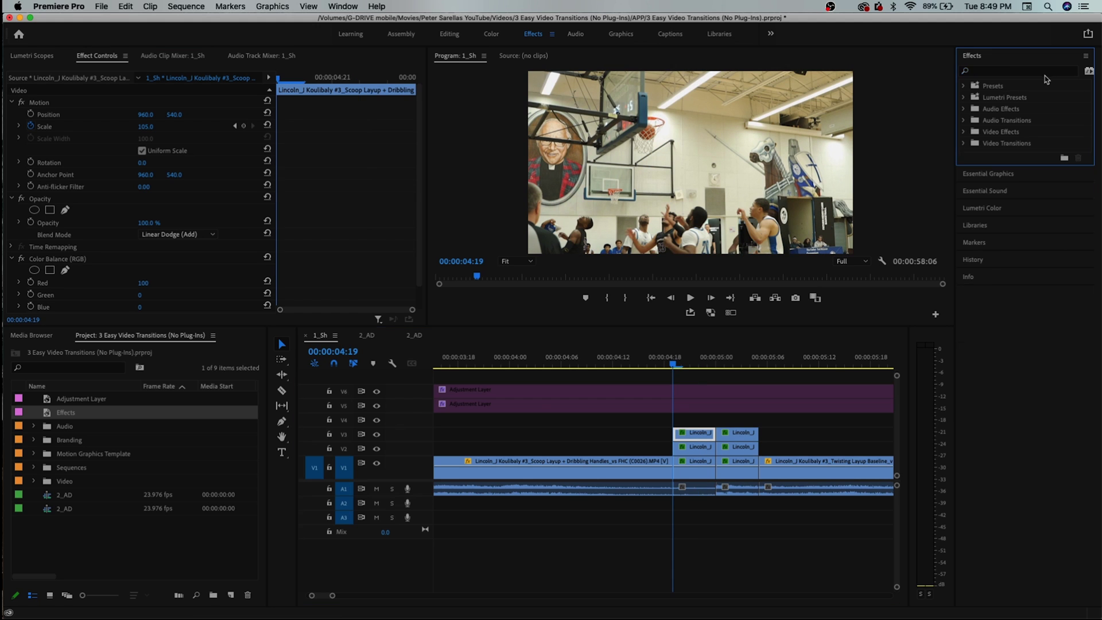
pyautogui.click(1044, 72)
pyautogui.write('transofm')
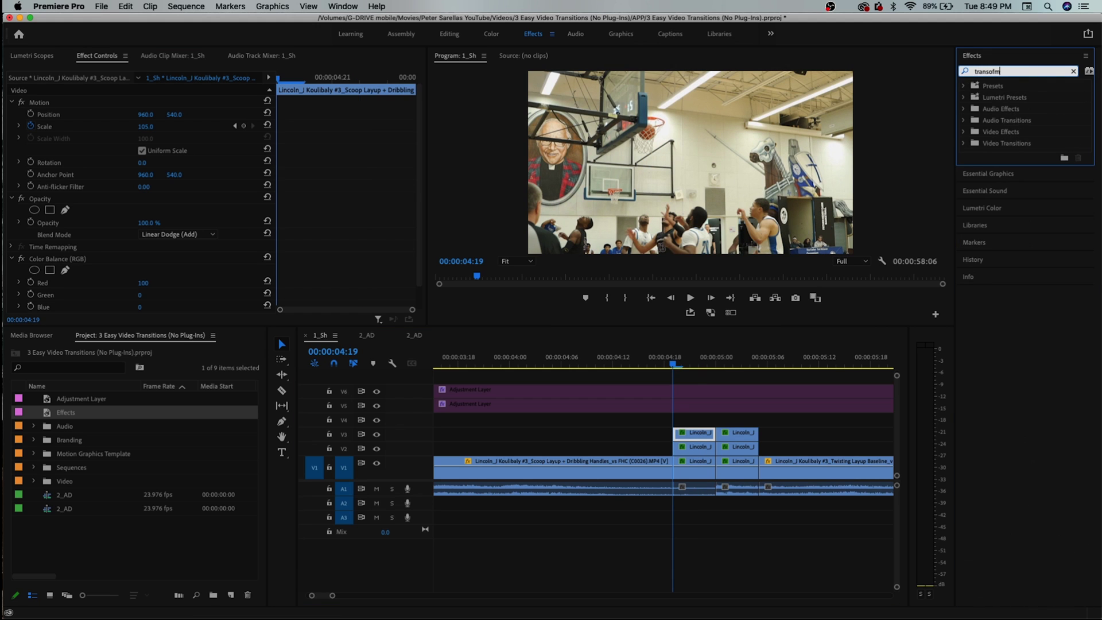
pyautogui.press('BackSpace')
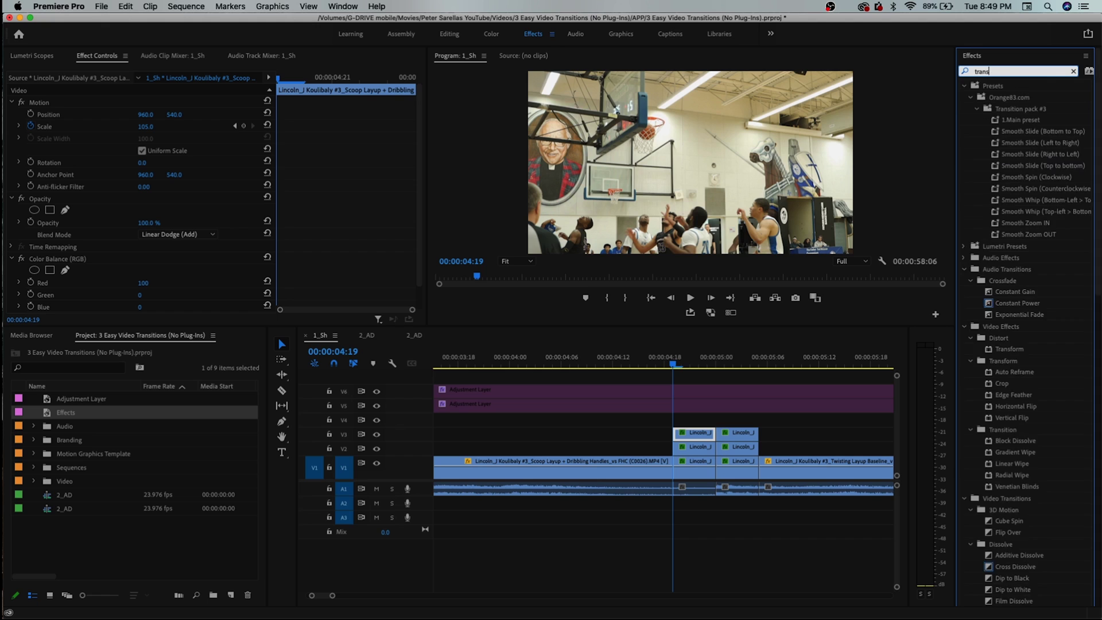
pyautogui.write('form')
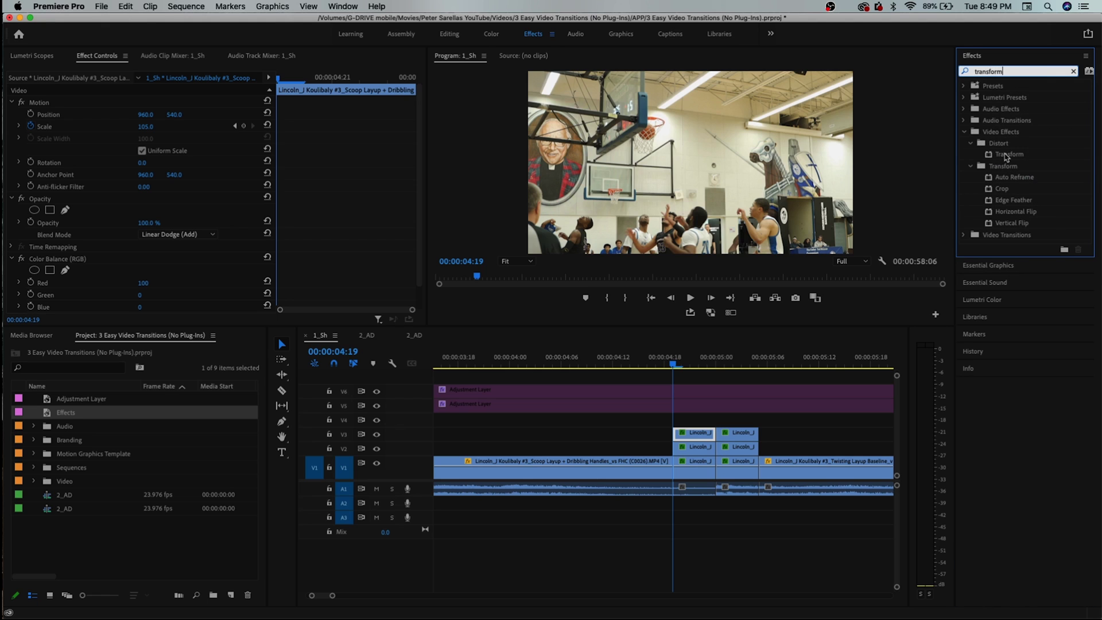
pyautogui.moveTo(1005, 157); pyautogui.dragTo(968, 161)
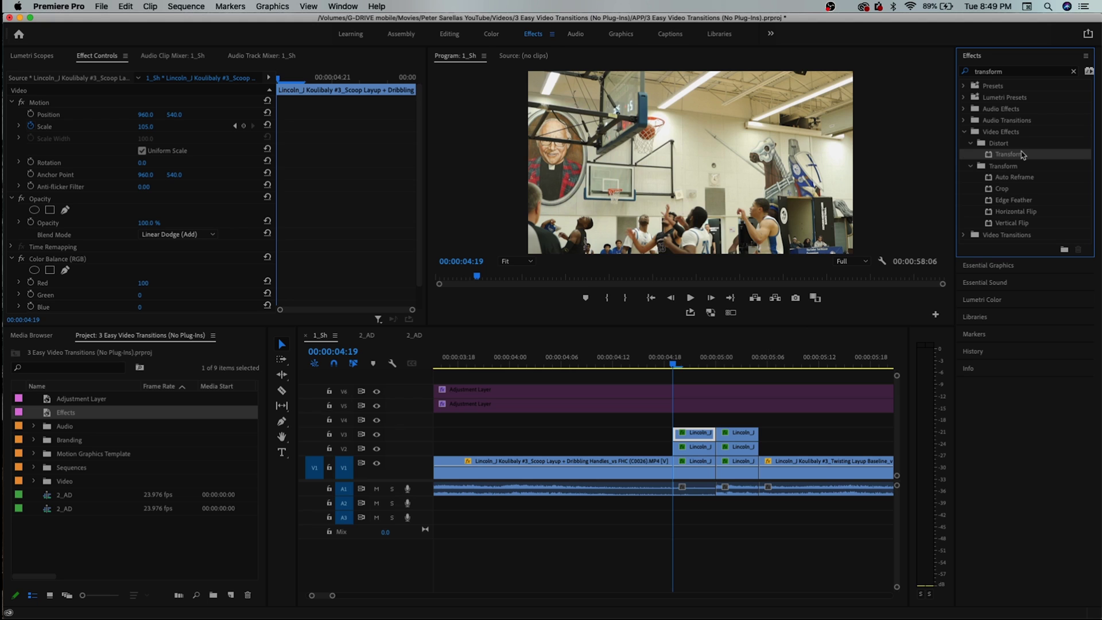
pyautogui.moveTo(700, 415); pyautogui.dragTo(730, 470)
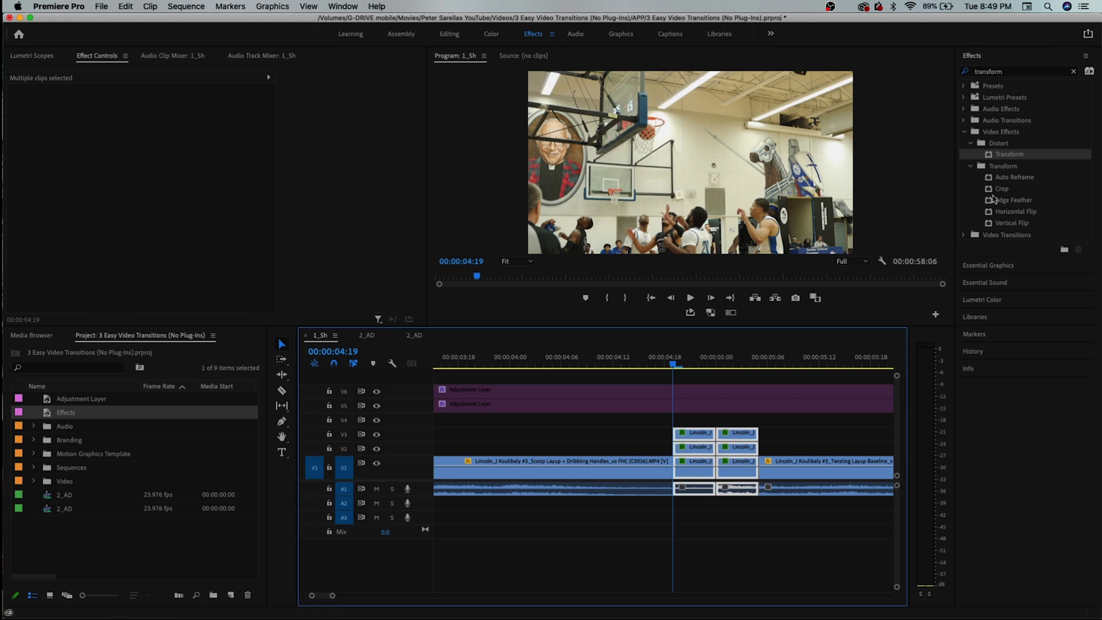
# Add Transform Scale and Position keyframes at 00:00:04:19 on the V1 segment before the cut
pyautogui.click(694, 469)
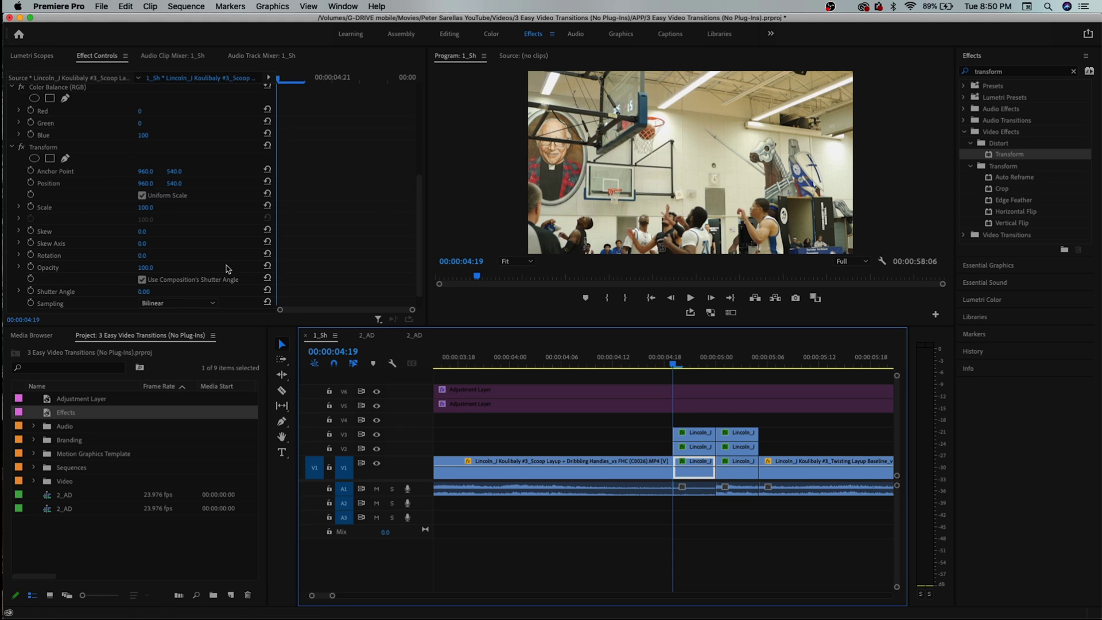
pyautogui.click(693, 477)
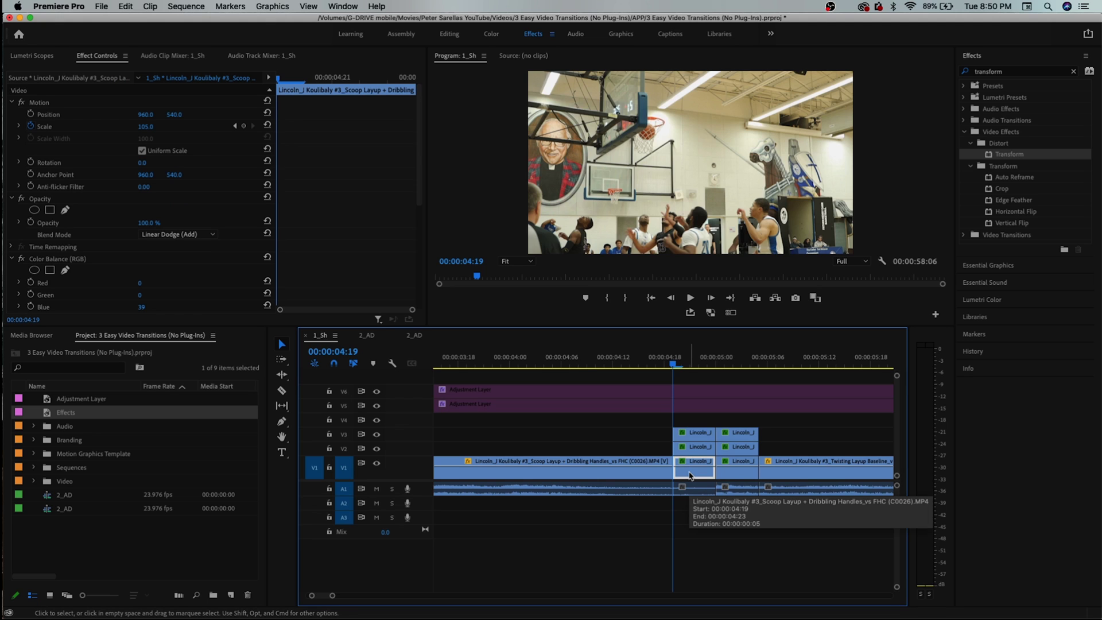
pyautogui.scroll(-5, 179, 286)
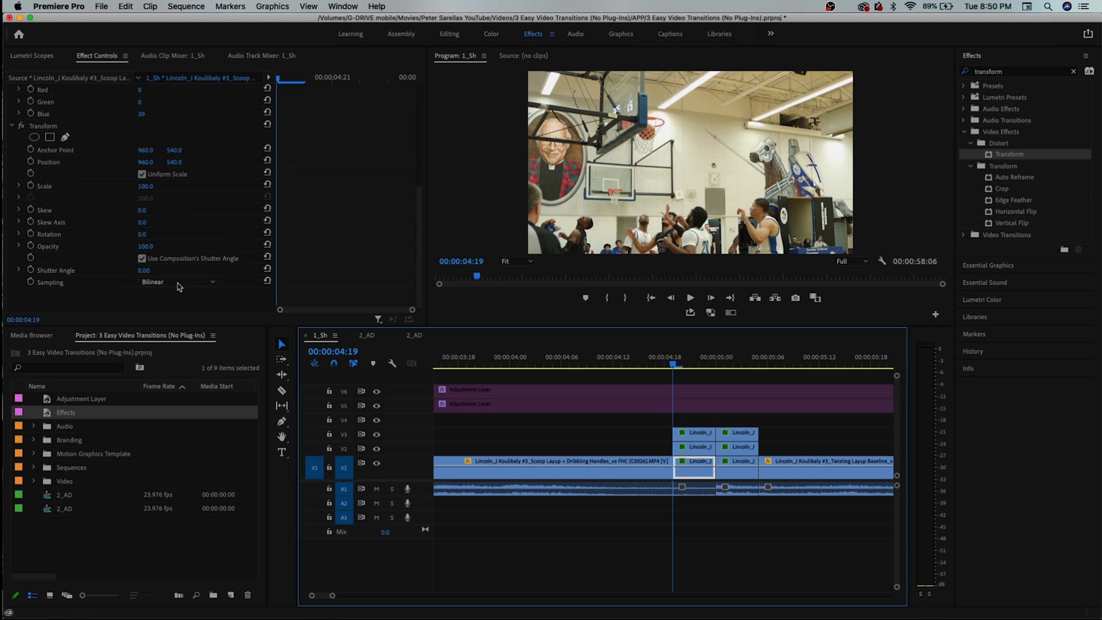
pyautogui.click(30, 186)
pyautogui.click(30, 161)
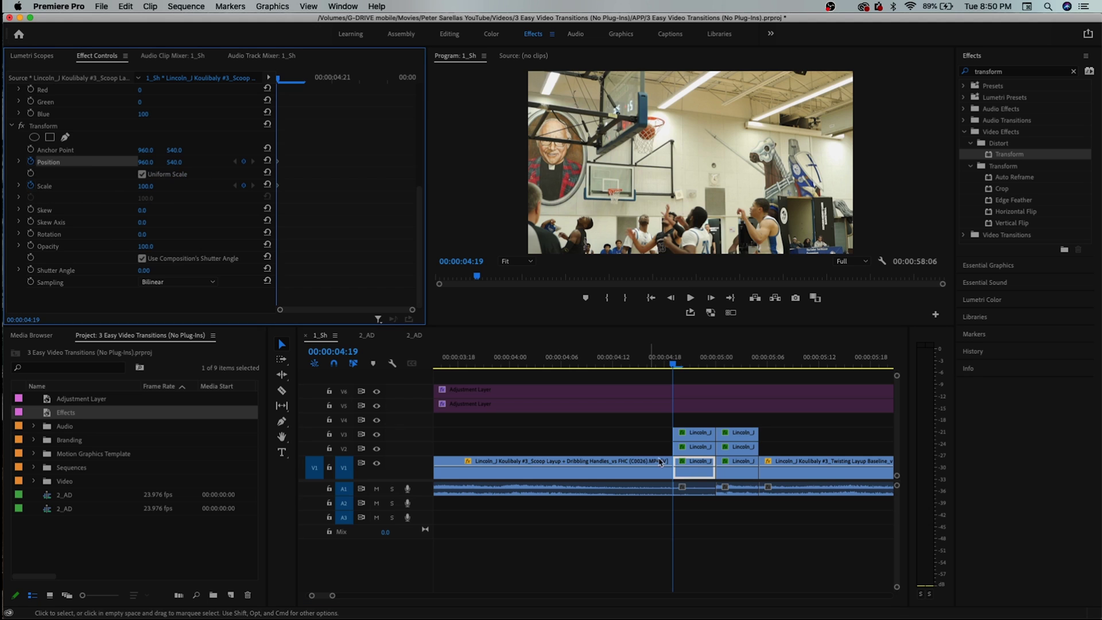
# At 00:00:04:23, keyframe the V1 segment's Transform to Scale 103 and Position 986, 540, and shift these keyframes to the segment's end
pyautogui.click(707, 359)
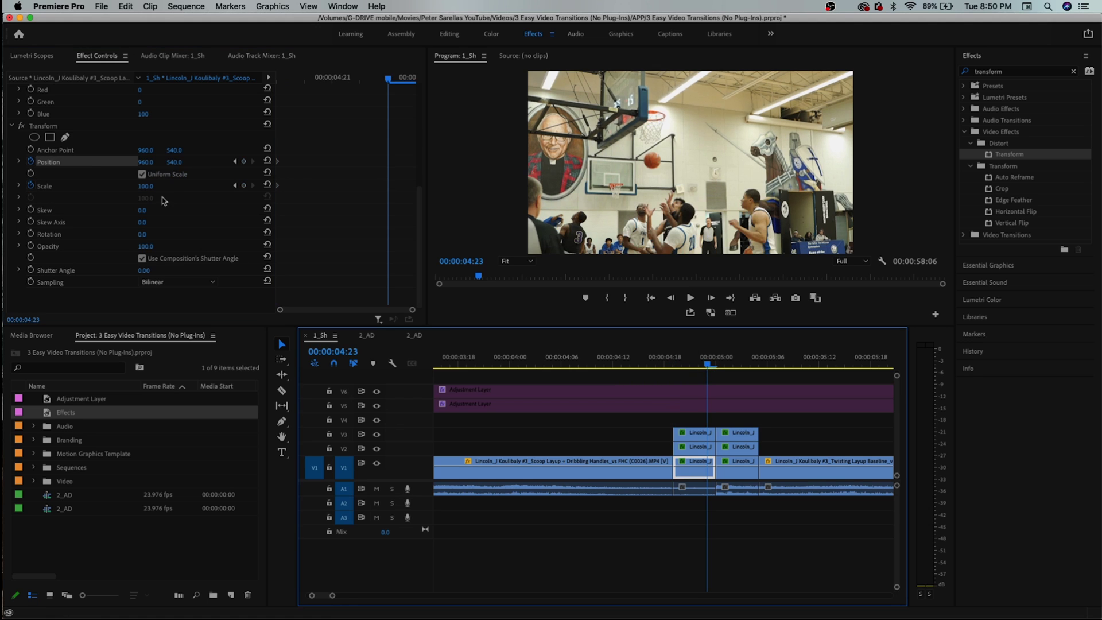
pyautogui.moveTo(153, 186); pyautogui.dragTo(155, 162)
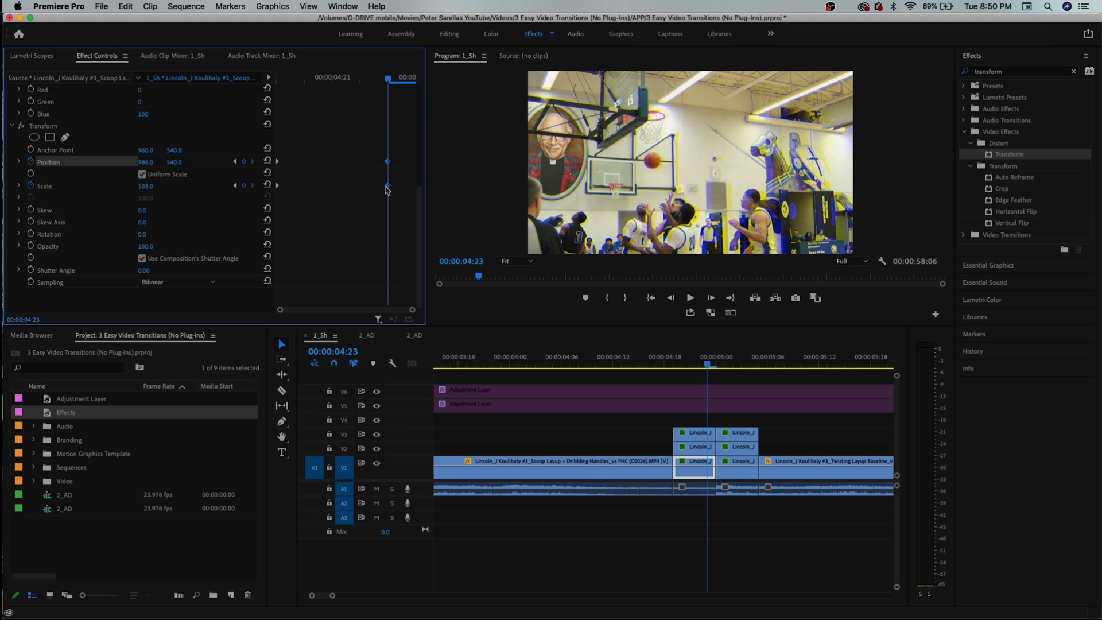
pyautogui.moveTo(386, 186); pyautogui.dragTo(414, 186)
# Add Transform Scale and Position keyframes at 00:00:04:19 on the V2 segment before the cut
pyautogui.click(695, 448)
pyautogui.click(673, 357)
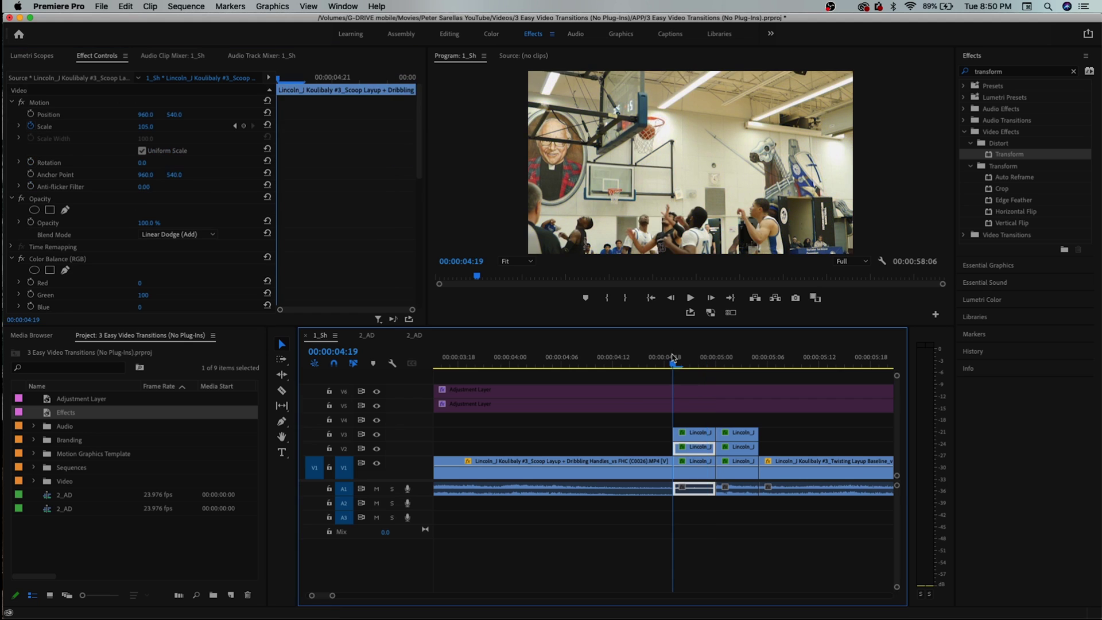
pyautogui.scroll(-5, 213, 264)
pyautogui.click(30, 253)
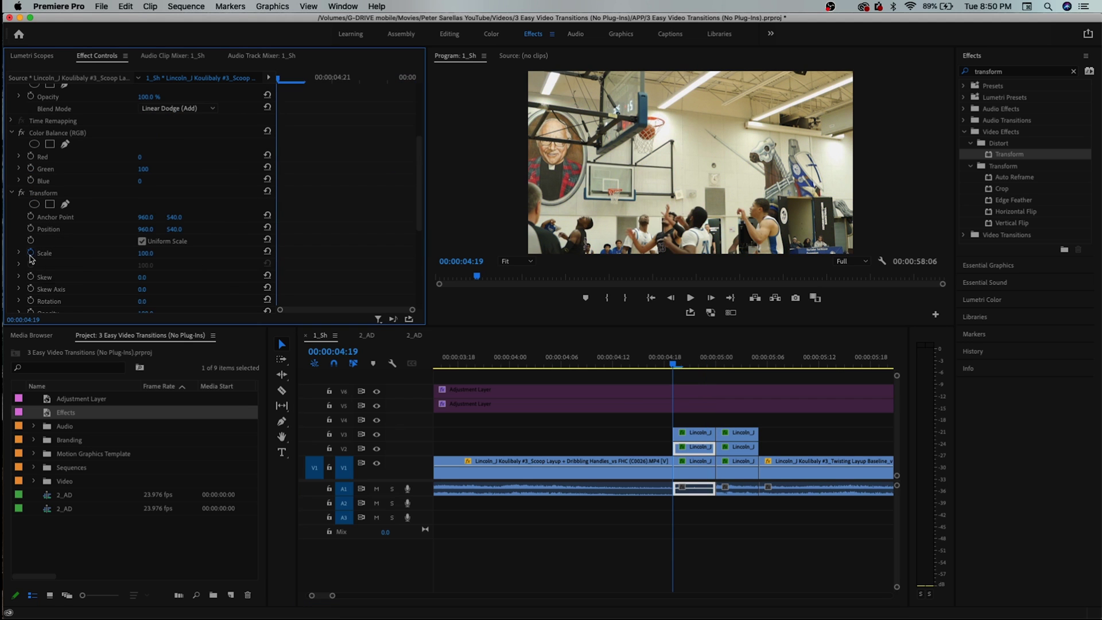
pyautogui.click(32, 229)
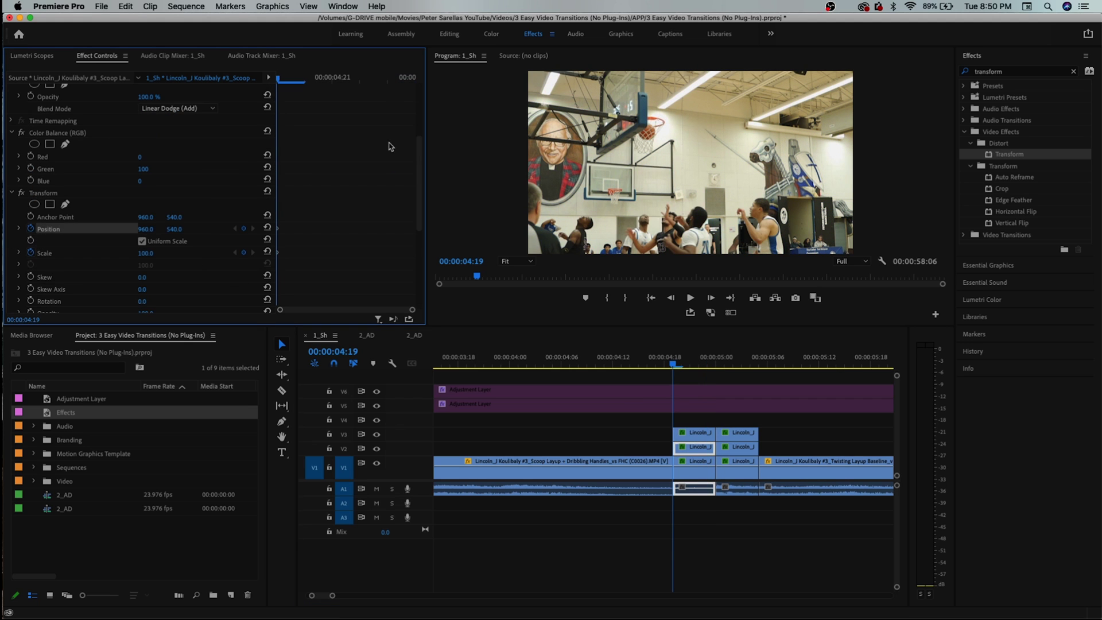
# At 00:00:04:23, keyframe the V2 segment's Transform to Scale 105 and Position 946, 551, and shift these keyframes to the segment's end
pyautogui.click(408, 73)
pyautogui.click(707, 364)
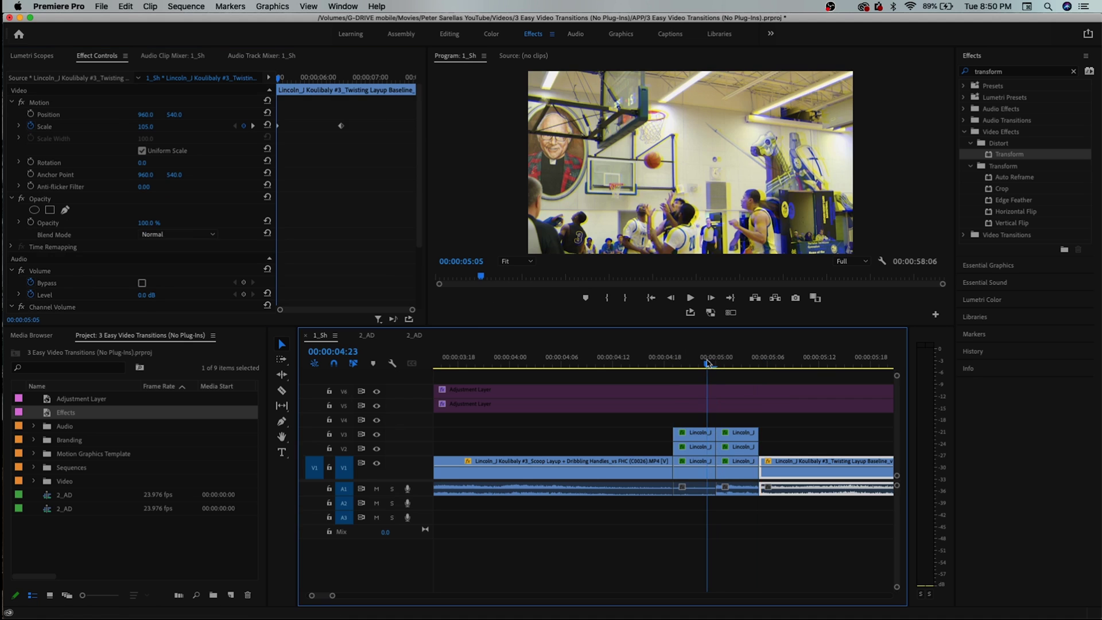
pyautogui.click(707, 452)
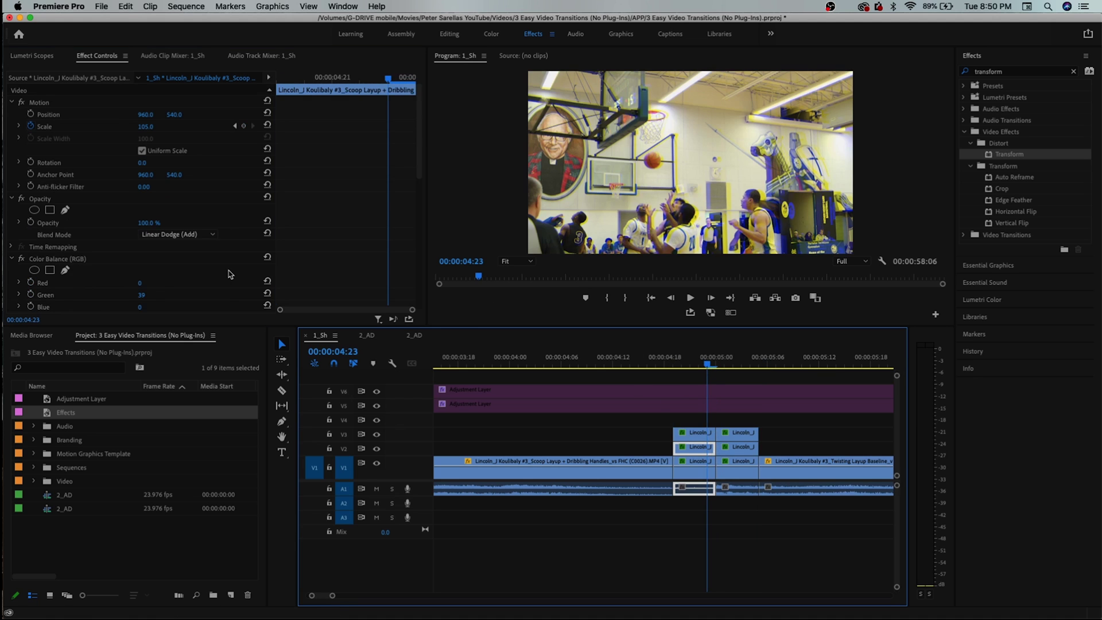
pyautogui.scroll(-5, 209, 272)
pyautogui.scroll(-1, 199, 271)
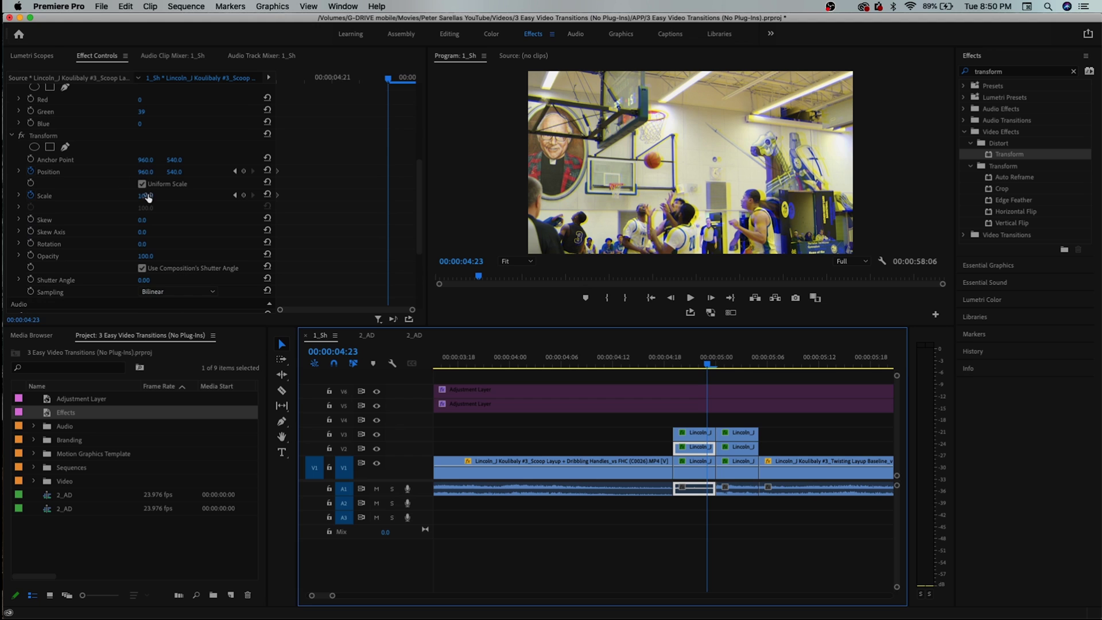
pyautogui.moveTo(145, 196); pyautogui.dragTo(176, 171)
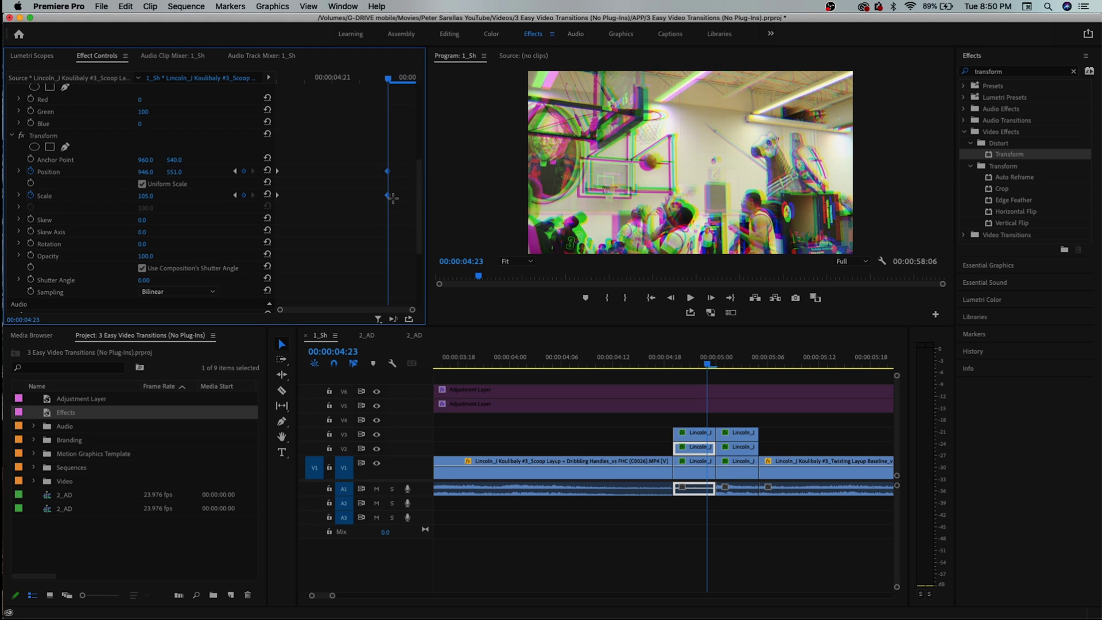
pyautogui.moveTo(390, 197); pyautogui.dragTo(414, 196)
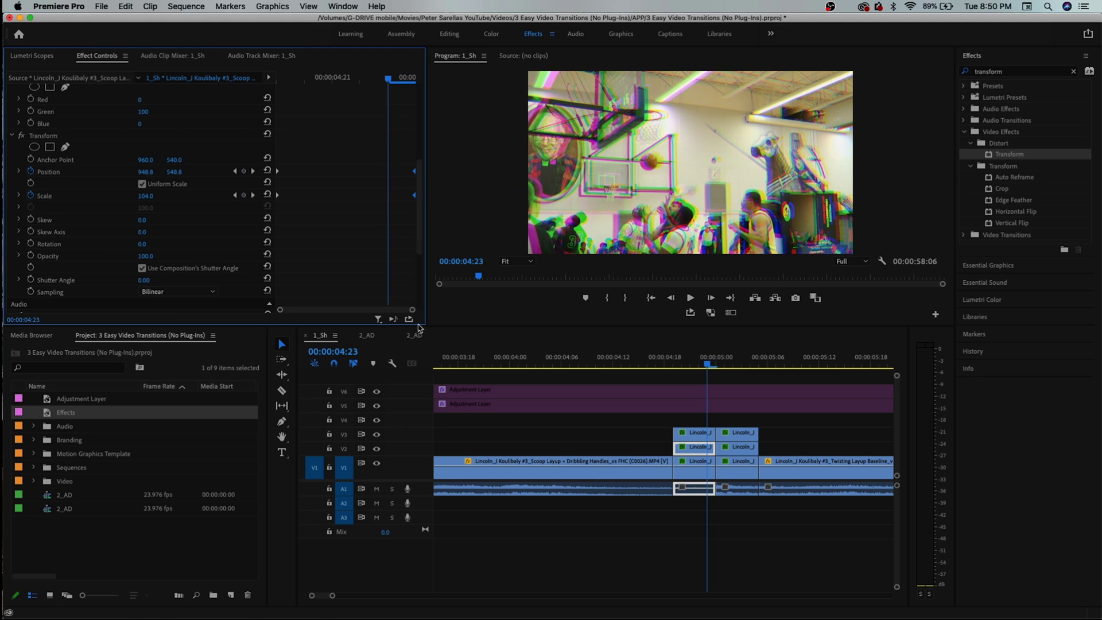
# Copy the keyframed Transform effect from the V2 segment before the cut and paste it onto the V2 segment after the cut
pyautogui.click(613, 439)
pyautogui.click(703, 449)
pyautogui.click(677, 365)
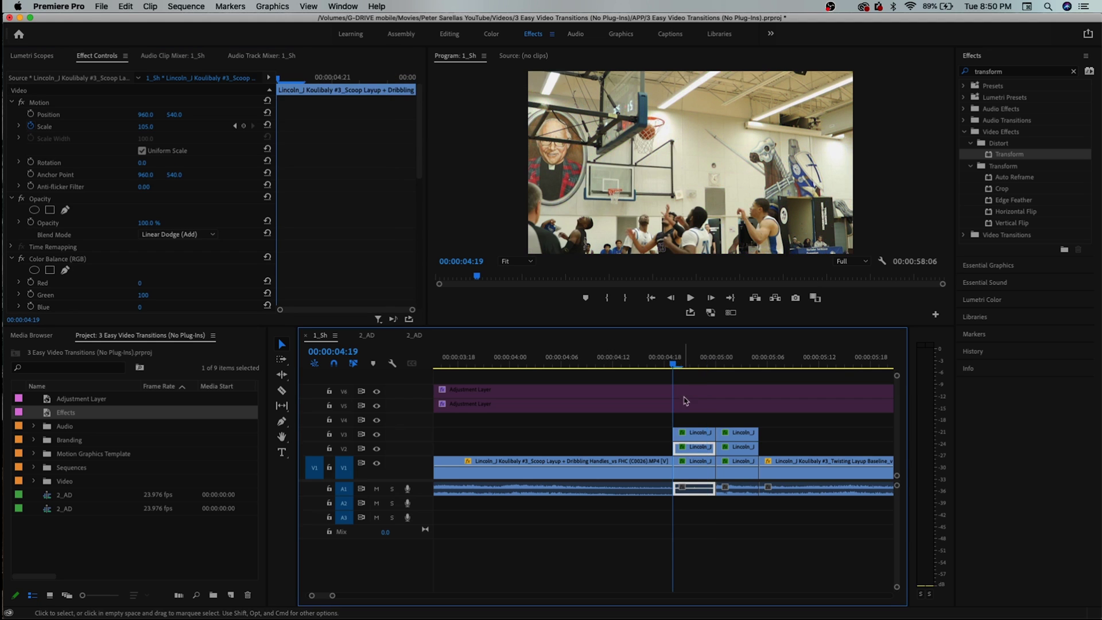
pyautogui.scroll(-4, 110, 257)
pyautogui.click(68, 195)
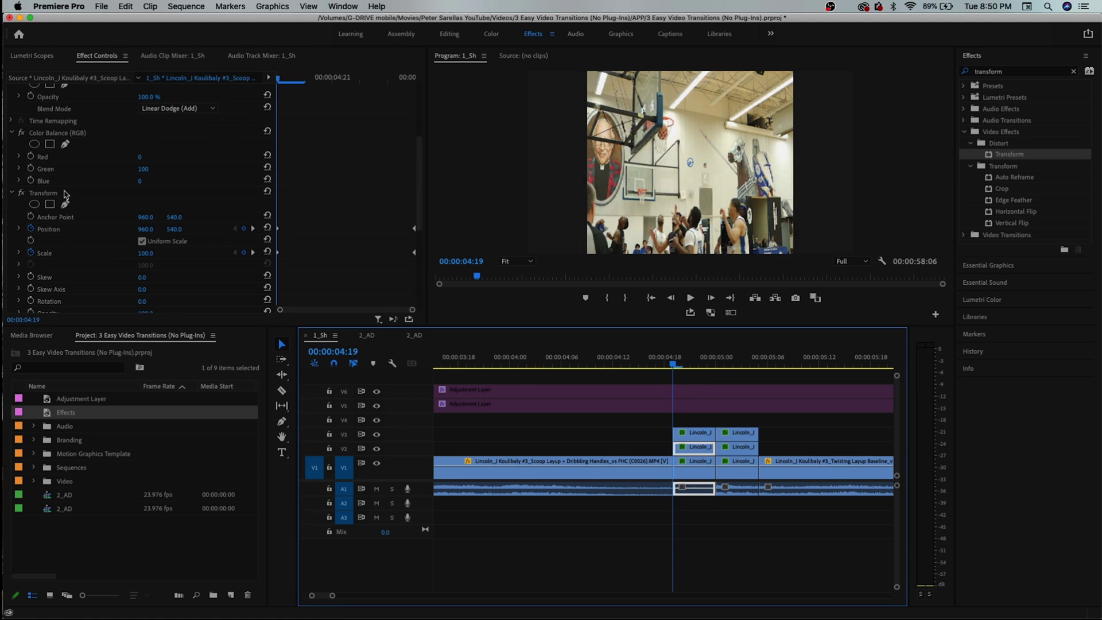
pyautogui.press('super+c')
pyautogui.click(718, 362)
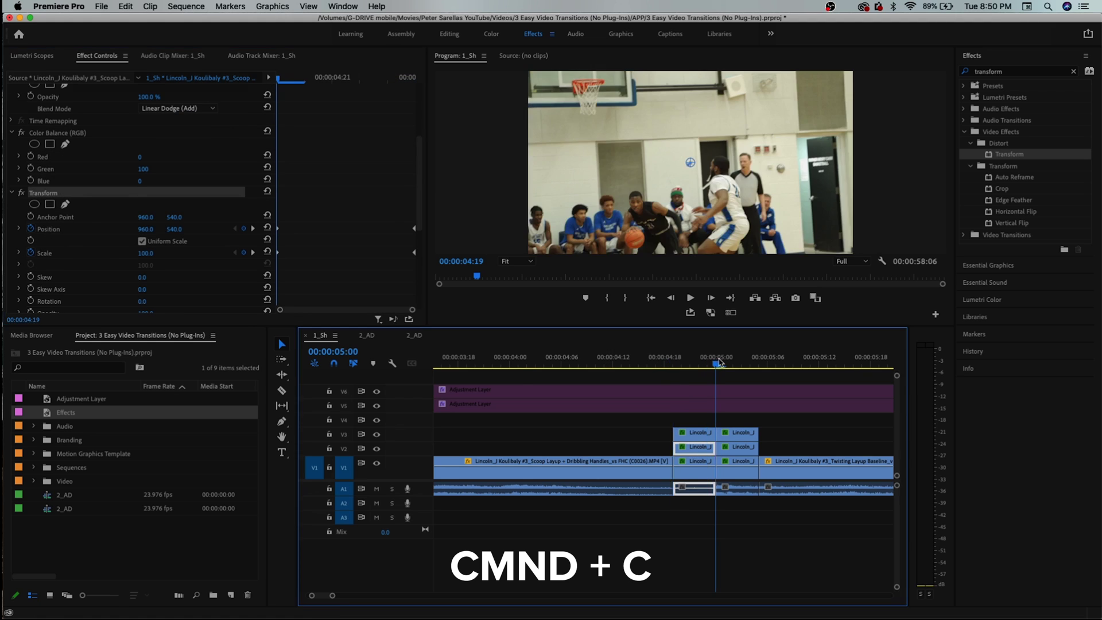
pyautogui.click(737, 447)
pyautogui.press('super+v')
# Delete the original Transform effect without keyframes from the V2 segment after the cut, keeping only the pasted one
pyautogui.scroll(-2, 198, 281)
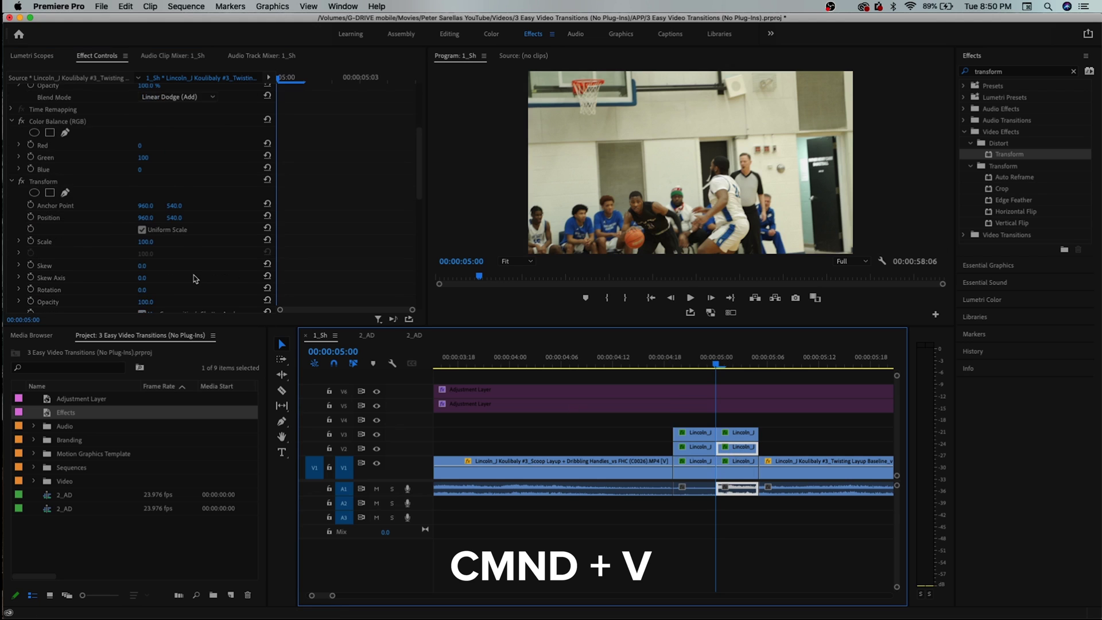
pyautogui.scroll(-3, 252, 254)
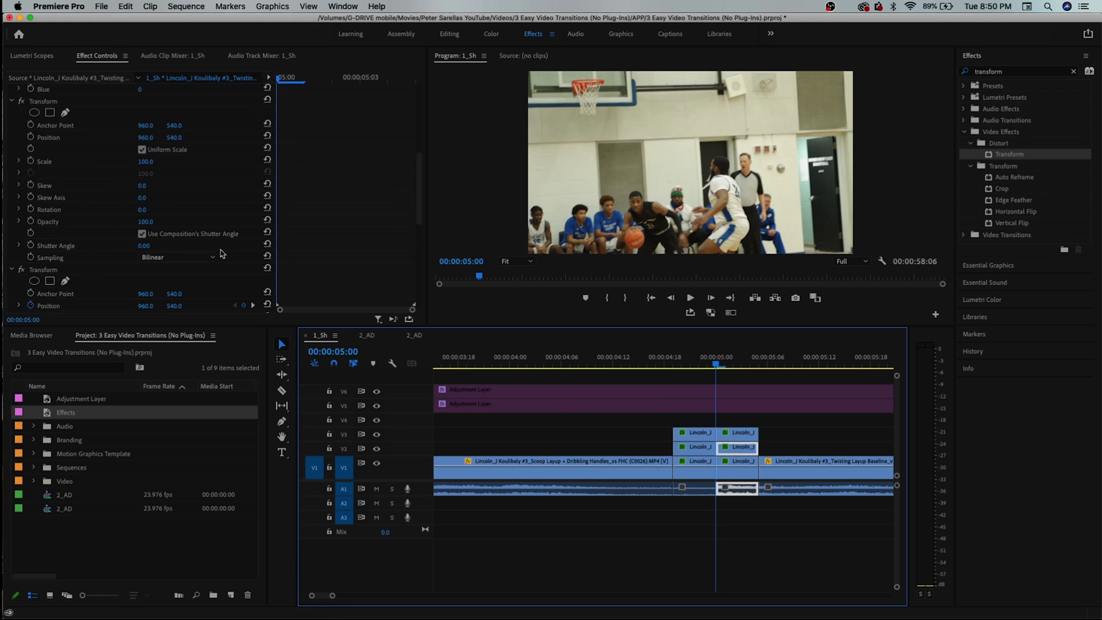
pyautogui.scroll(-2, 132, 225)
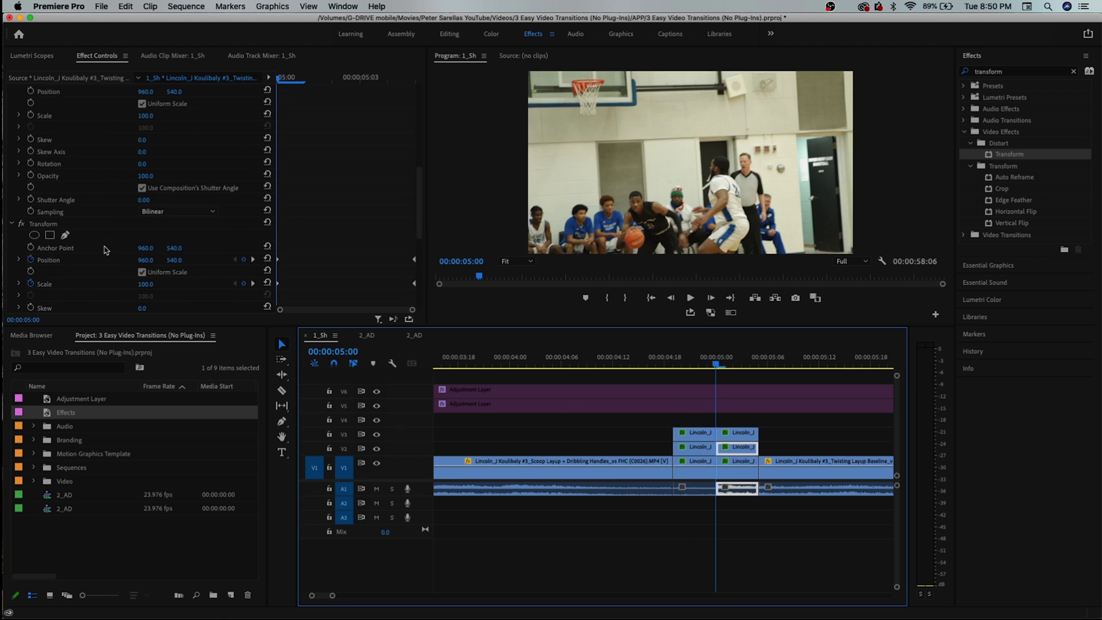
pyautogui.click(737, 448)
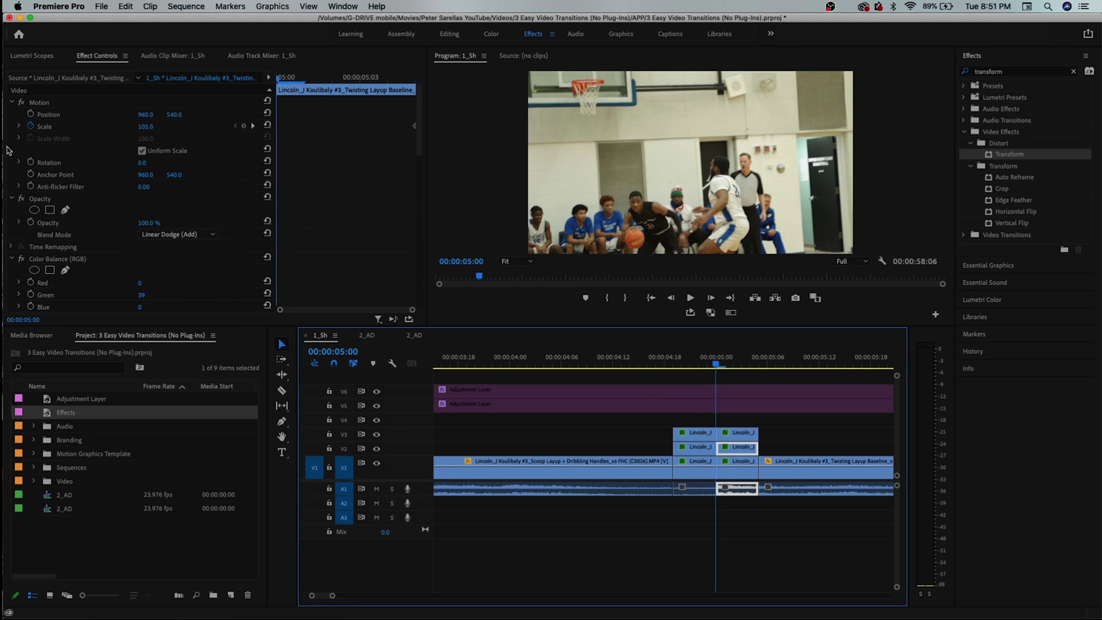
pyautogui.scroll(-6, 96, 253)
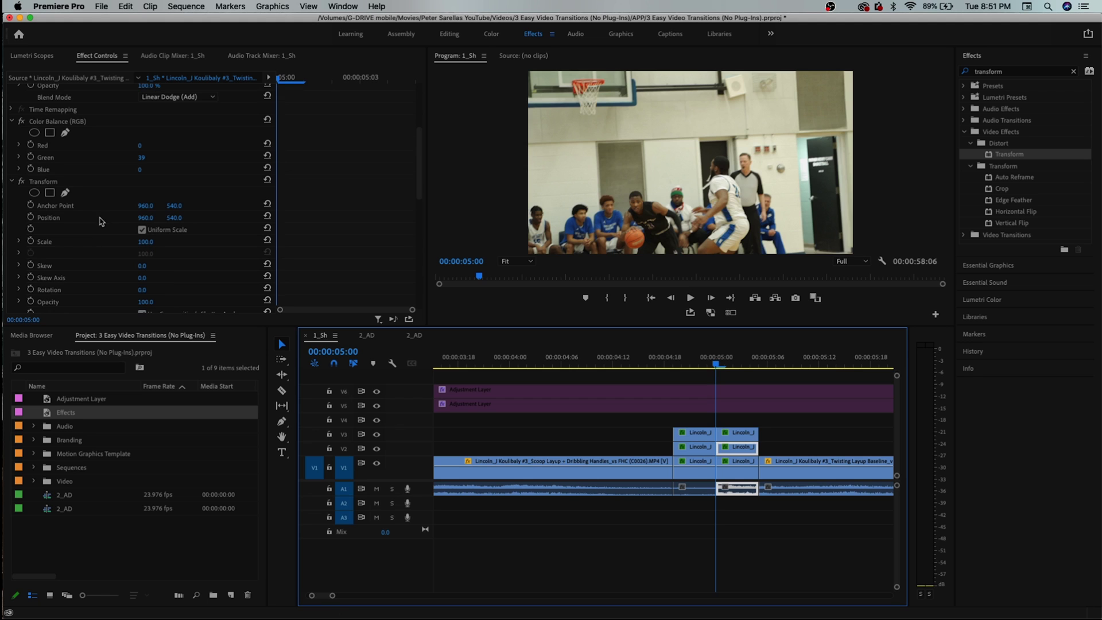
pyautogui.click(76, 184)
pyautogui.press('Delete')
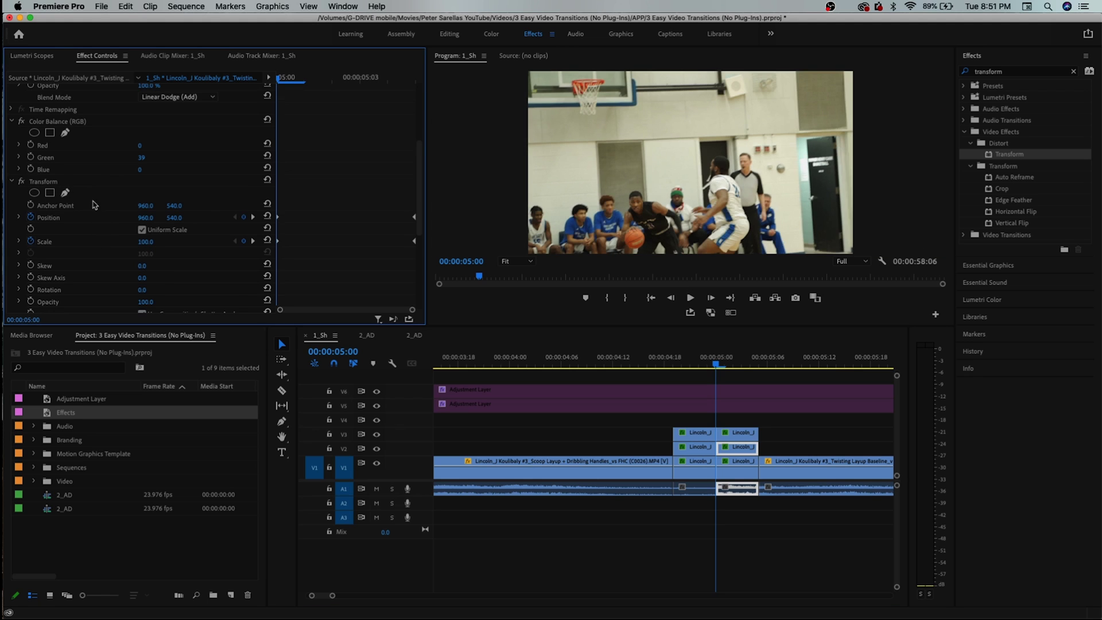
# Delete the Transform effect without keyframes from the V1 segment after the cut
pyautogui.scroll(-1, 92, 203)
pyautogui.click(741, 472)
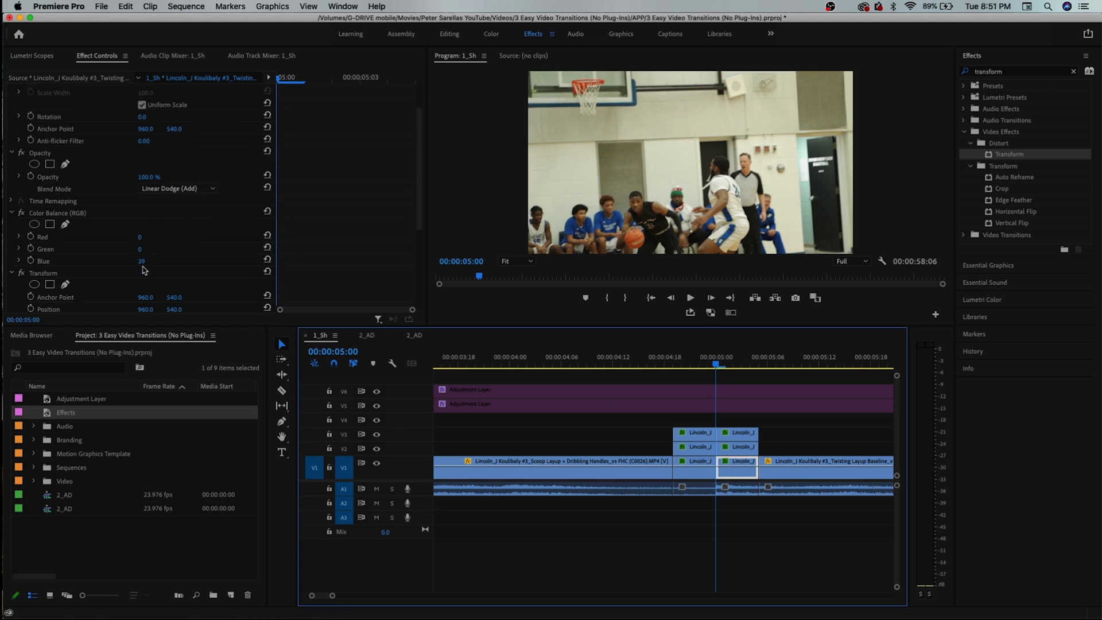
pyautogui.click(63, 181)
pyautogui.press('Delete')
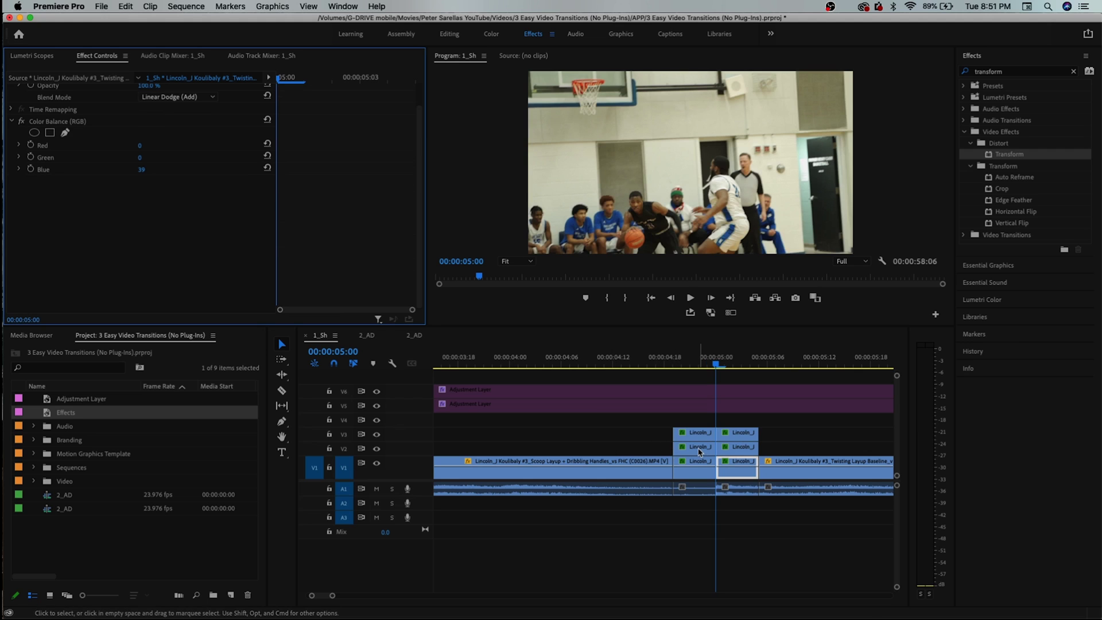
# Swap the Transform keyframes on the V2 segment after the cut, placing the scaled, offset pair at its start and the neutral pair at its end
pyautogui.click(728, 448)
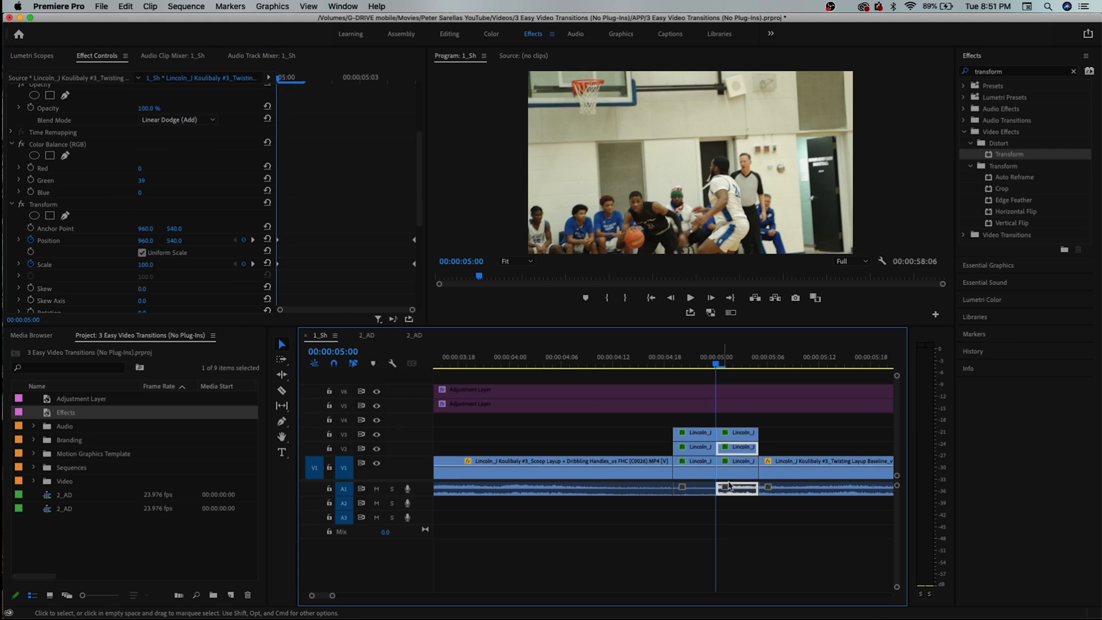
pyautogui.click(688, 448)
pyautogui.click(736, 447)
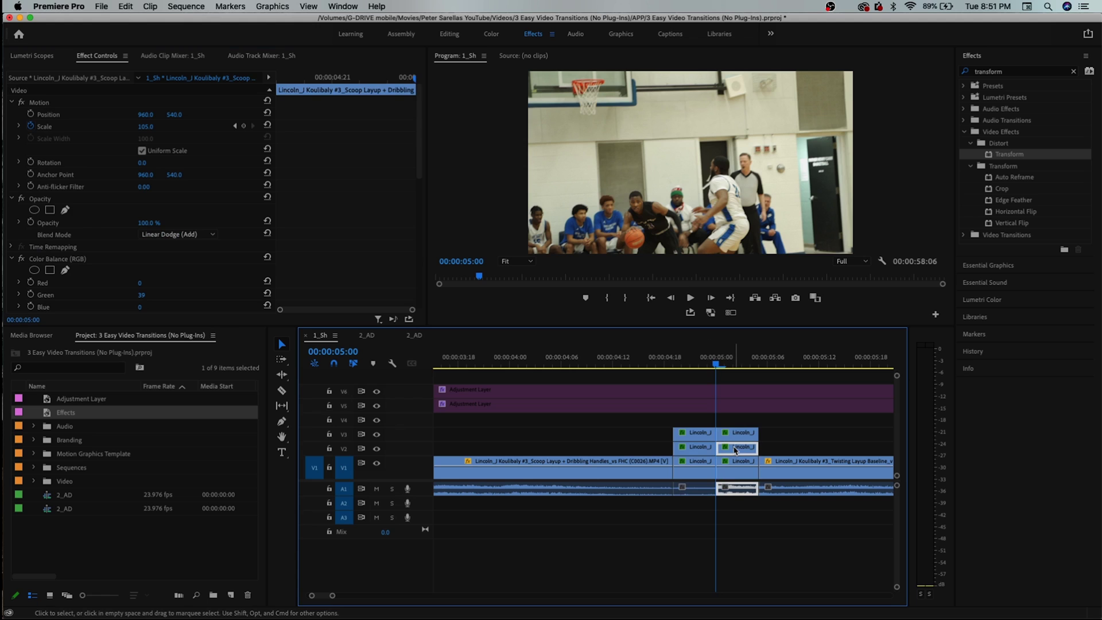
pyautogui.scroll(-5, 231, 270)
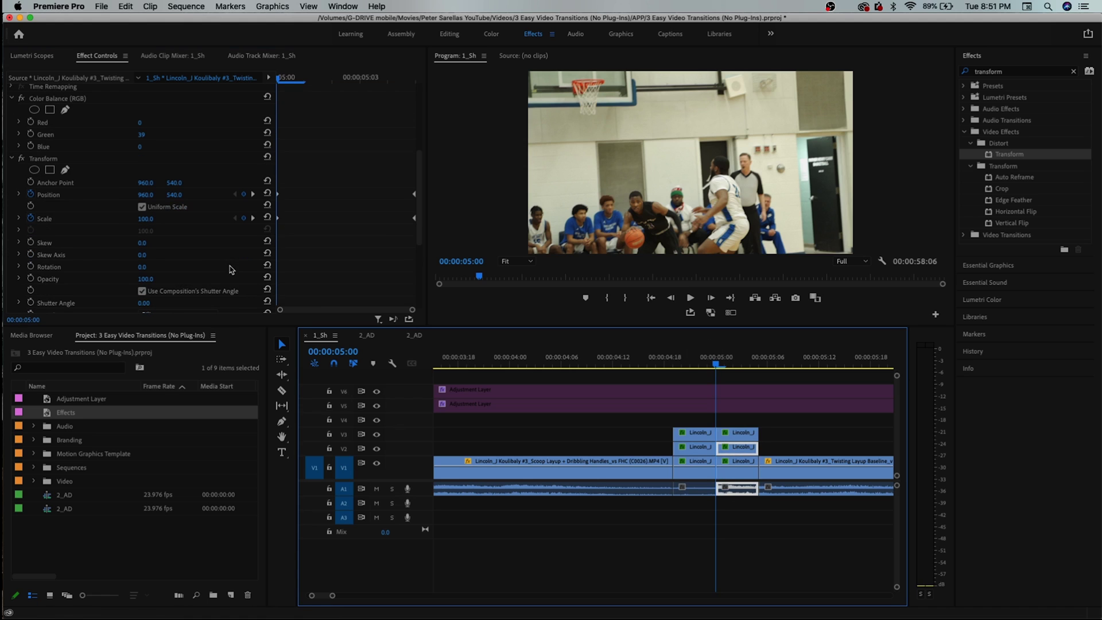
pyautogui.click(306, 190)
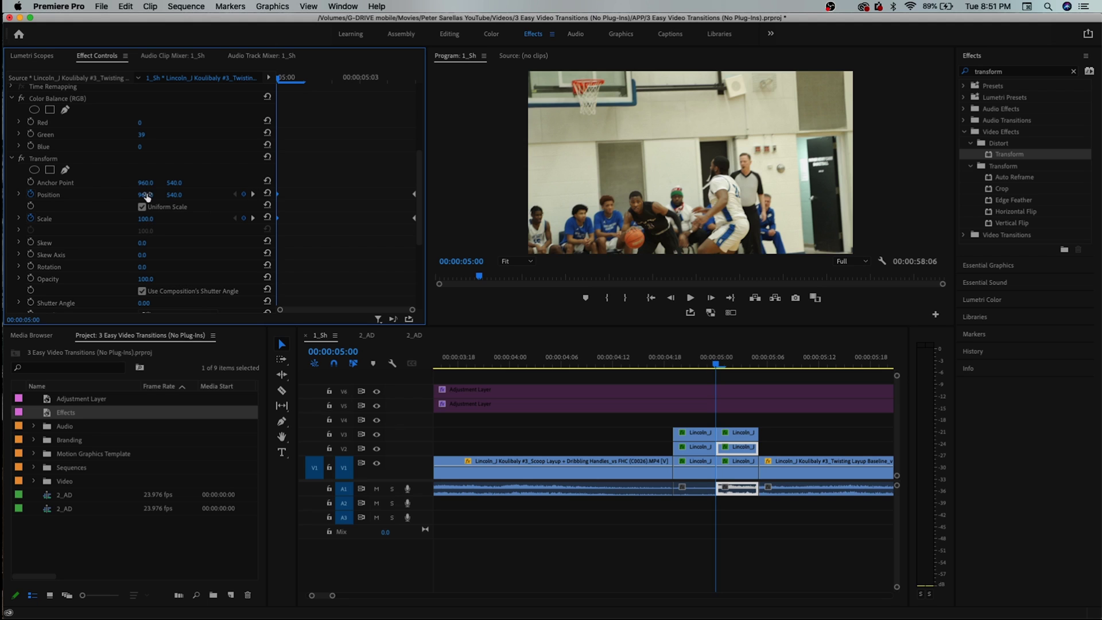
pyautogui.press('space')
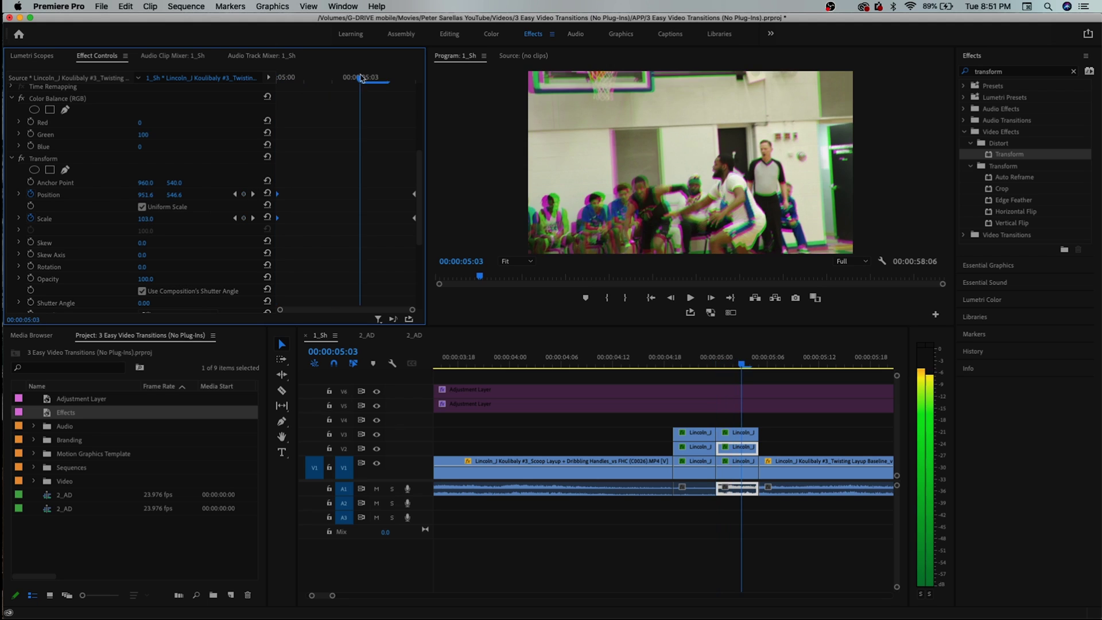
pyautogui.moveTo(280, 197); pyautogui.dragTo(273, 219)
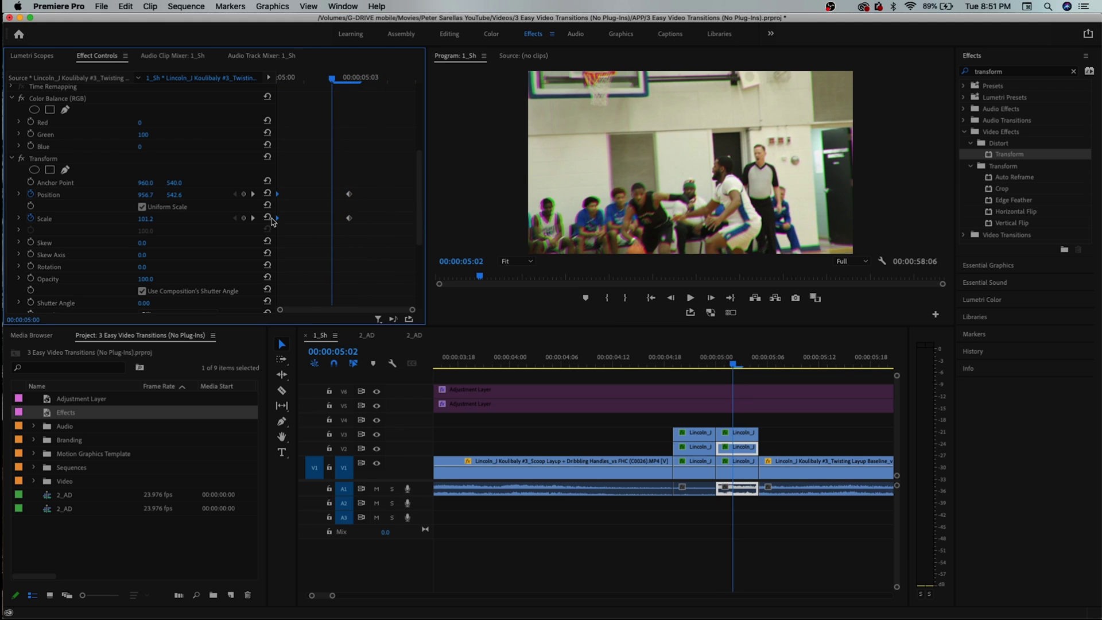
pyautogui.moveTo(373, 168); pyautogui.dragTo(440, 218)
# Copy the keyframed Transform effect from the V1 segment before the cut and paste it onto the V1 segment after the cut
pyautogui.click(740, 466)
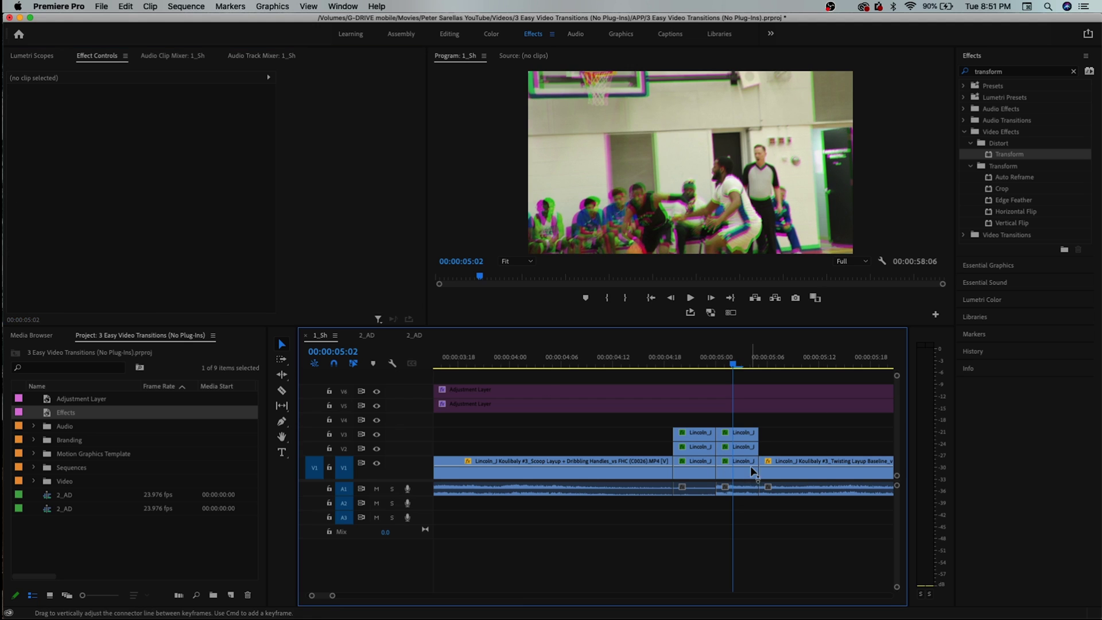
pyautogui.click(694, 468)
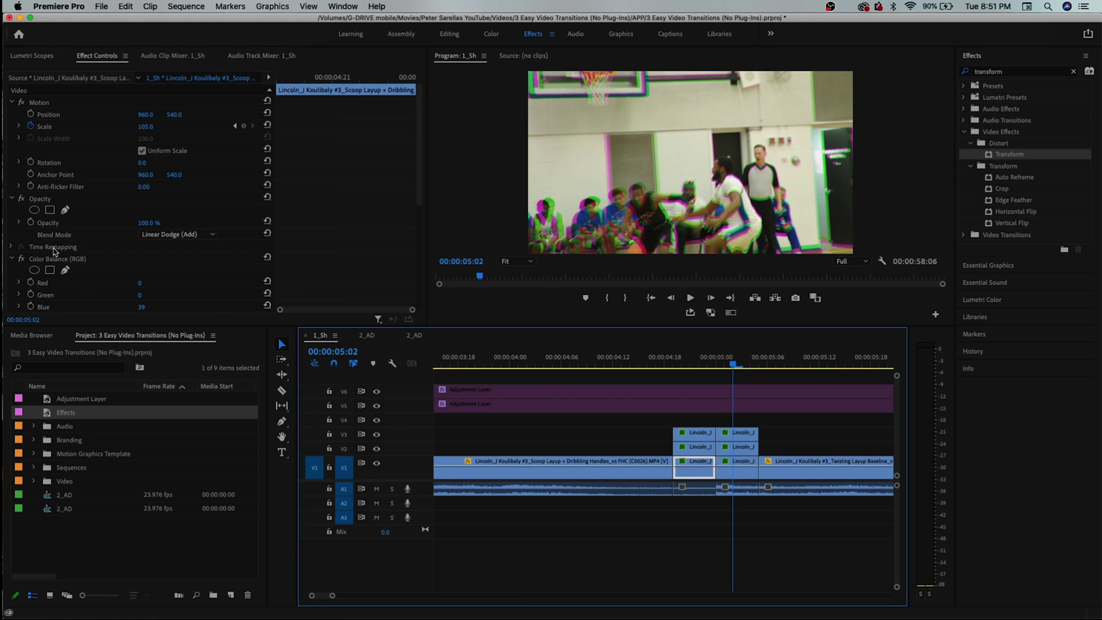
pyautogui.scroll(-5, 91, 261)
pyautogui.scroll(-1, 92, 261)
pyautogui.click(50, 172)
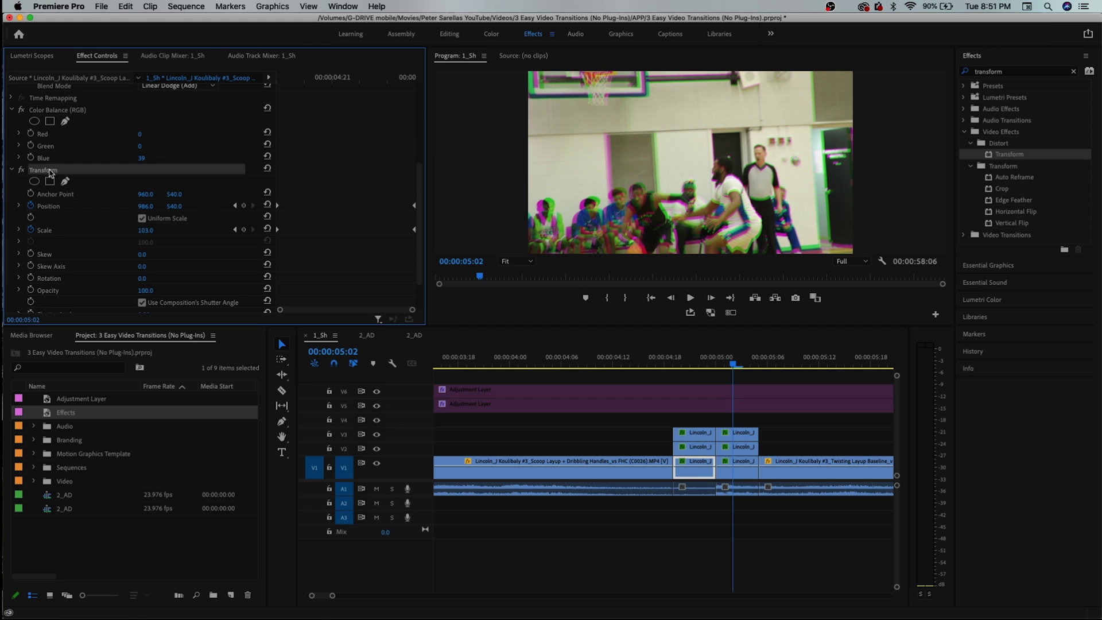
pyautogui.press('super+c')
pyautogui.click(730, 471)
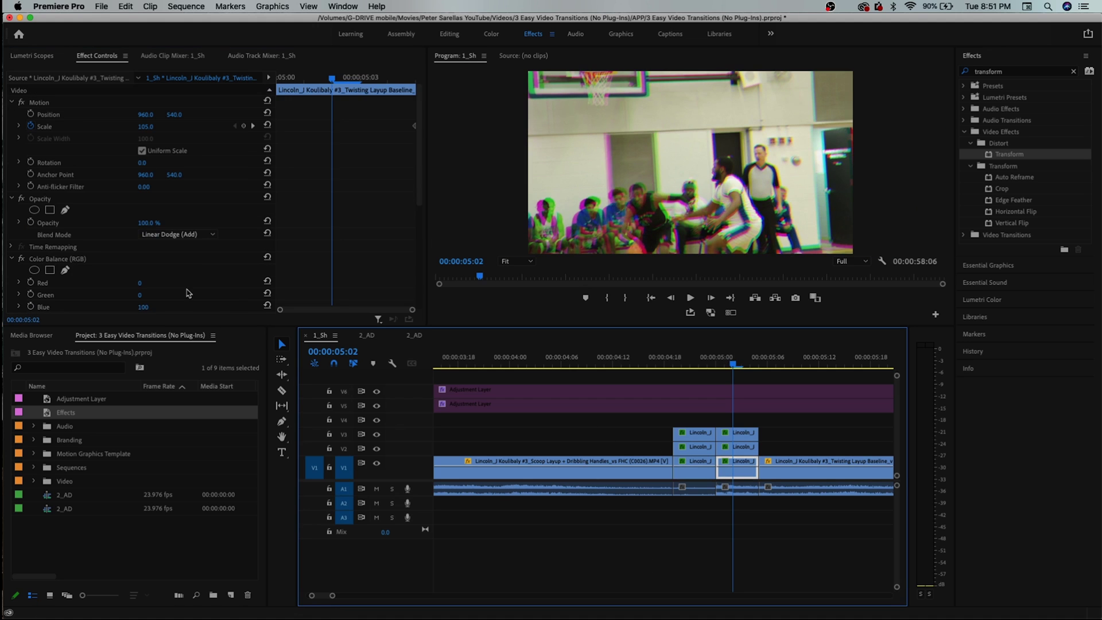
pyautogui.press('super+v')
# Swap the Transform keyframes on the V1 segment after the cut, placing the scaled, offset pair at its start and the neutral pair at its end
pyautogui.click(290, 145)
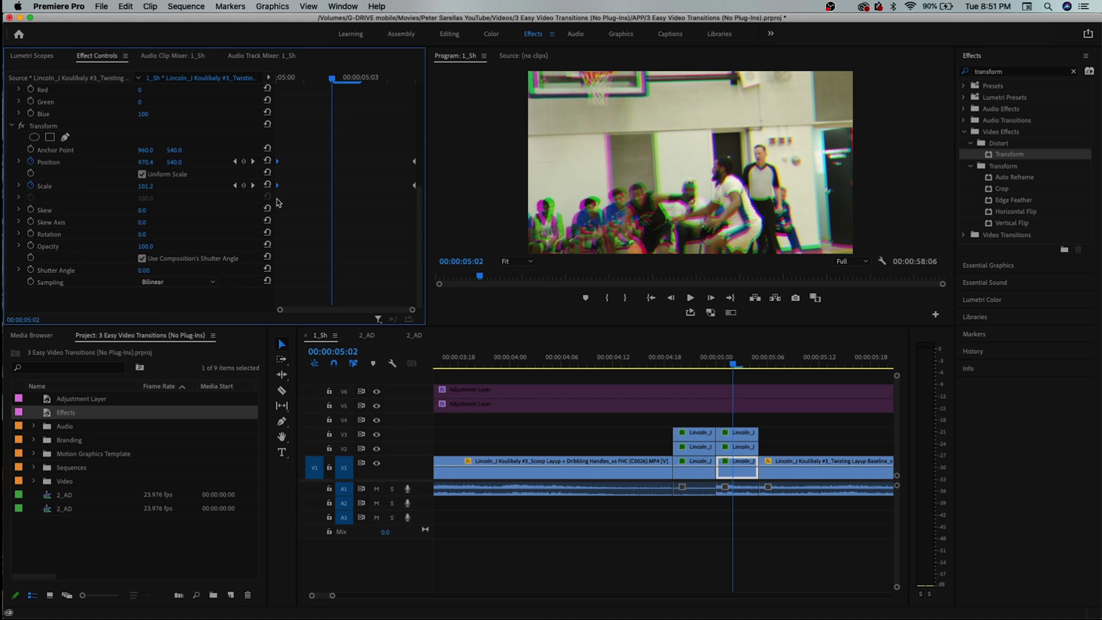
pyautogui.moveTo(279, 190); pyautogui.dragTo(368, 190)
pyautogui.moveTo(396, 147); pyautogui.dragTo(258, 189)
pyautogui.scroll(1, 297, 85)
pyautogui.click(281, 79)
pyautogui.moveTo(377, 134); pyautogui.dragTo(416, 194)
# Play back the RGB-split transition across the cut between the Scoop Layup and Twisting Layup clips
pyautogui.press('Down')
pyautogui.press('Down')
pyautogui.click(629, 421)
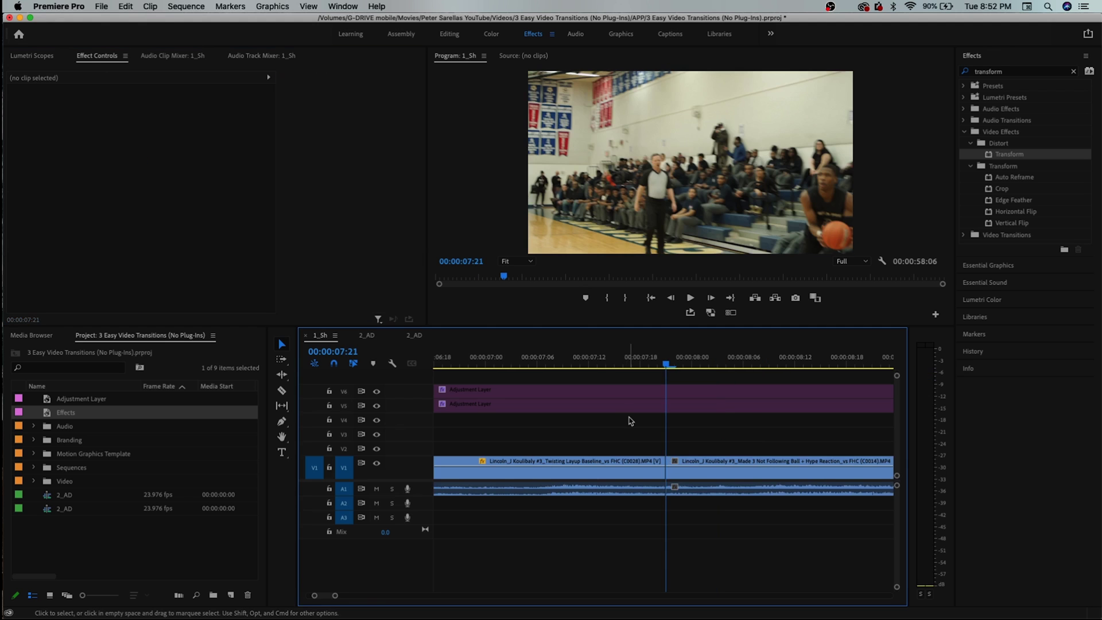
pyautogui.press('-')
pyautogui.press('-')
pyautogui.press('-')
pyautogui.click(530, 364)
pyautogui.press('=')
pyautogui.press('=')
pyautogui.press('space')
pyautogui.press('-')
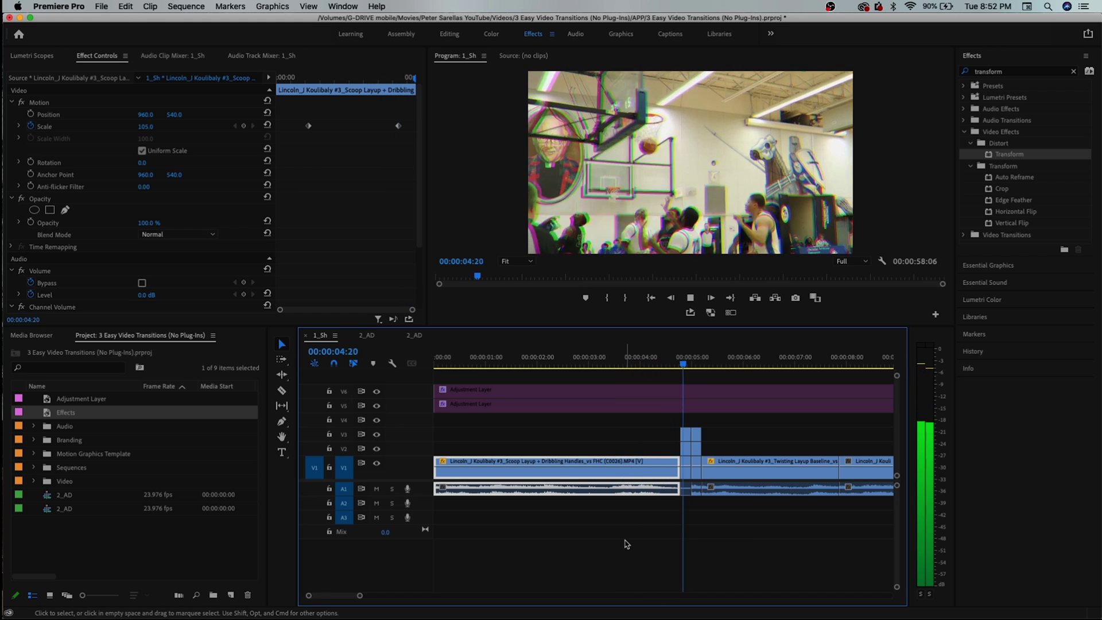
pyautogui.press('=')
pyautogui.press('space')
pyautogui.moveTo(600, 358); pyautogui.dragTo(567, 360)
pyautogui.press('space')
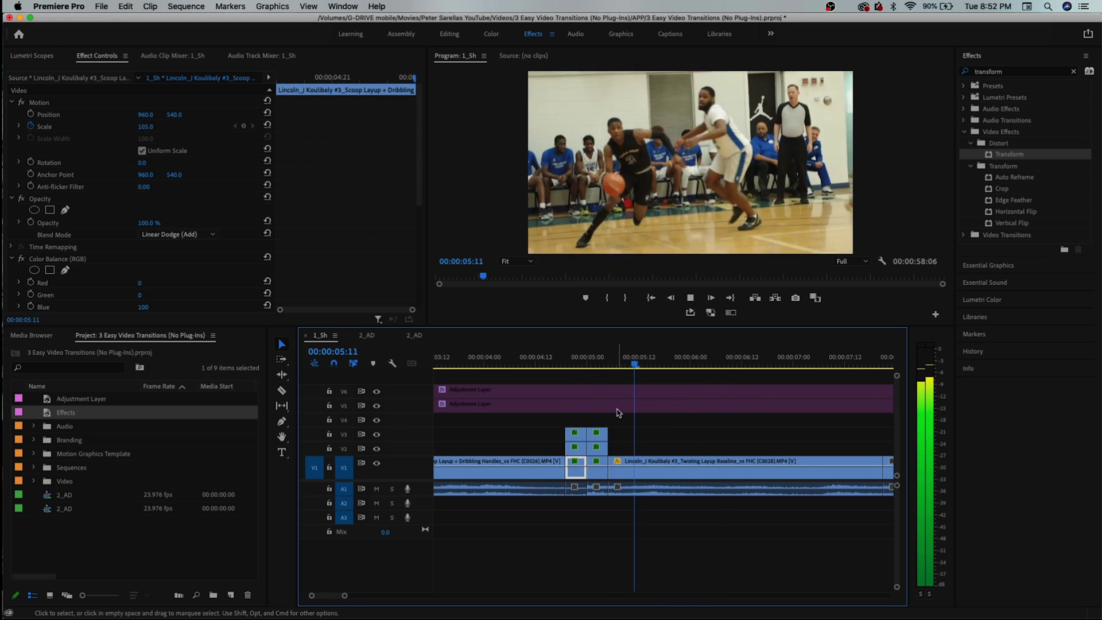
pyautogui.press('-')
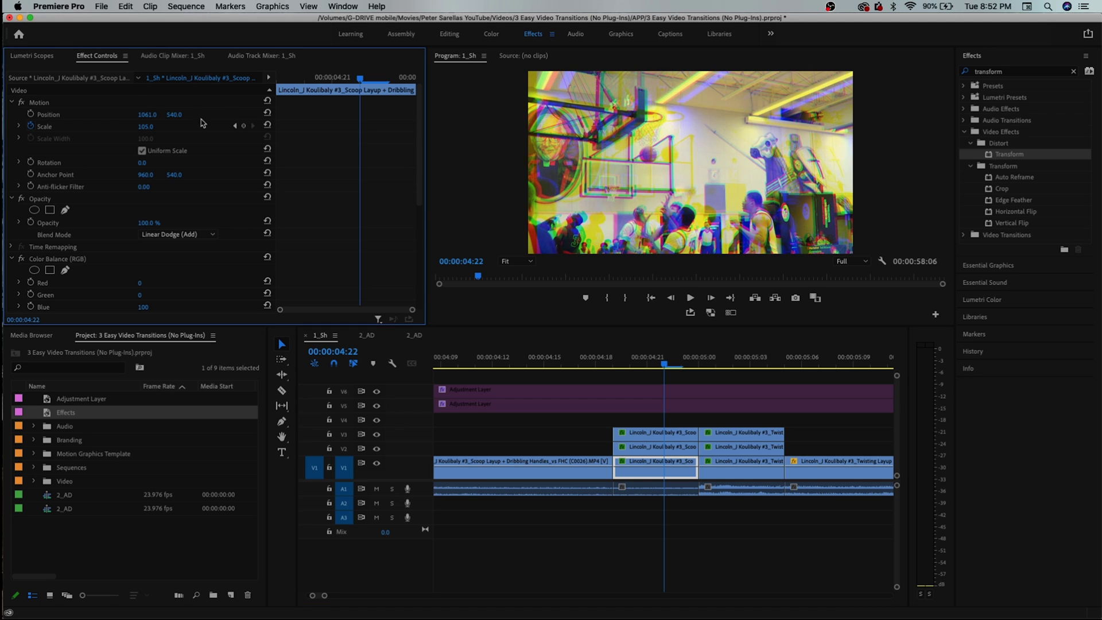
# Undo the trial Motion position shift on the V1 segment, and nest the three stacked segments before the cut
pyautogui.press('super+z')
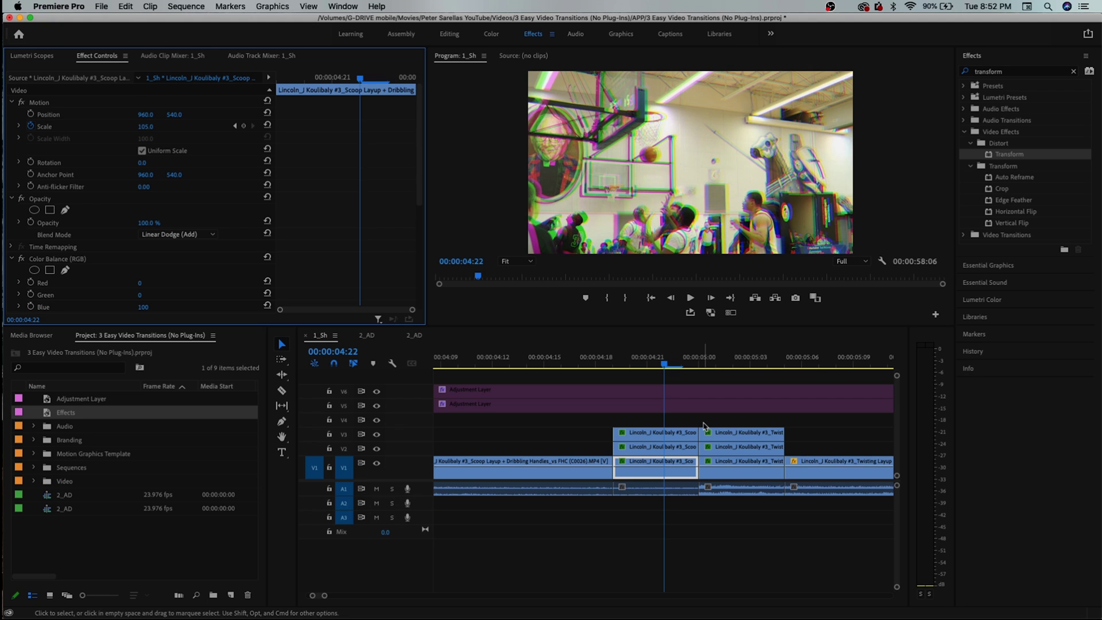
pyautogui.click(635, 415)
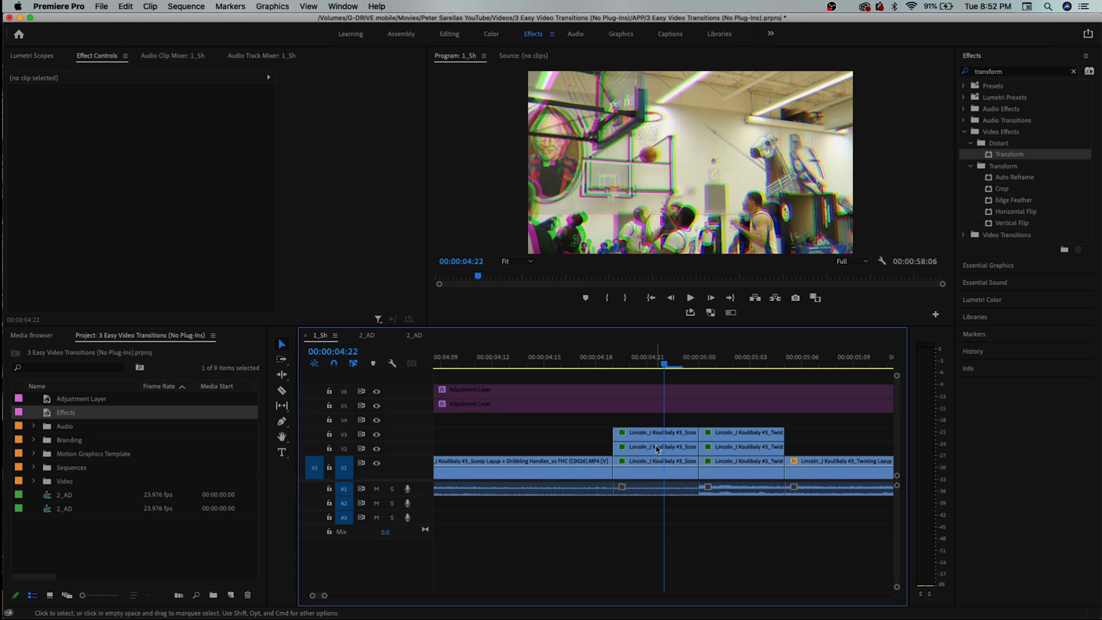
pyautogui.moveTo(639, 426); pyautogui.dragTo(661, 478)
pyautogui.rightClick(661, 479)
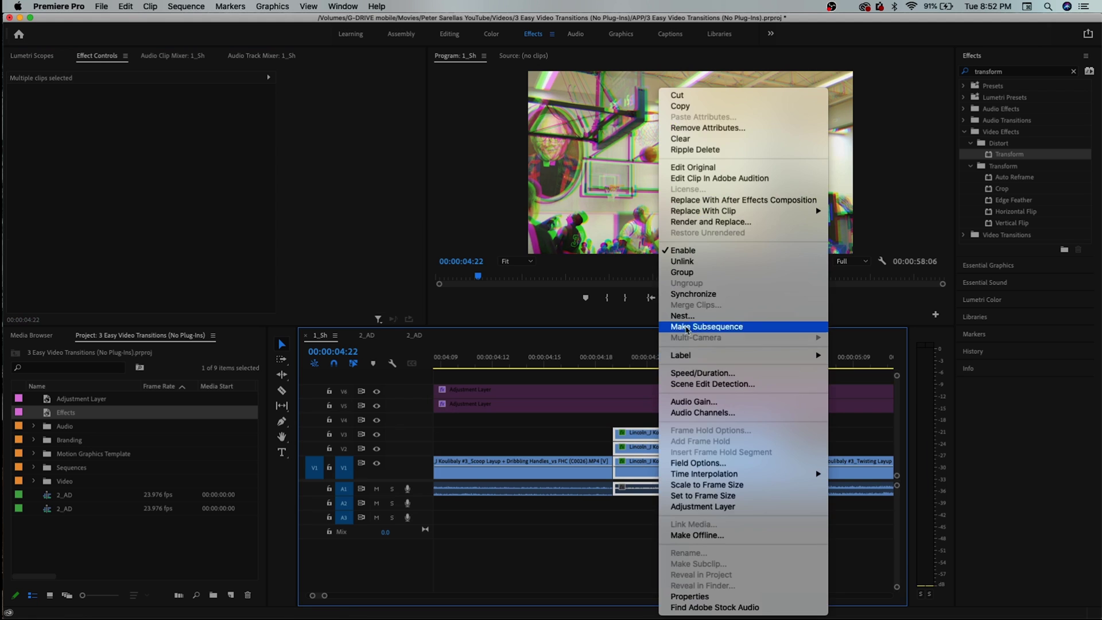
pyautogui.click(688, 317)
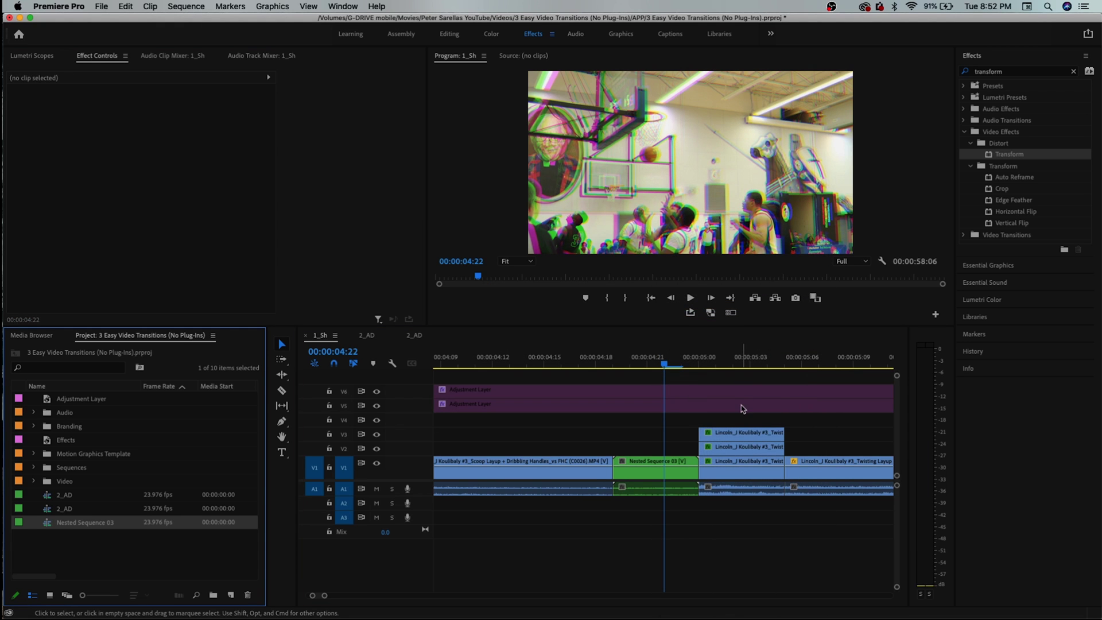
# Nest the three stacked segments after the cut into one sequence
pyautogui.moveTo(735, 417); pyautogui.dragTo(745, 464)
pyautogui.rightClick(744, 465)
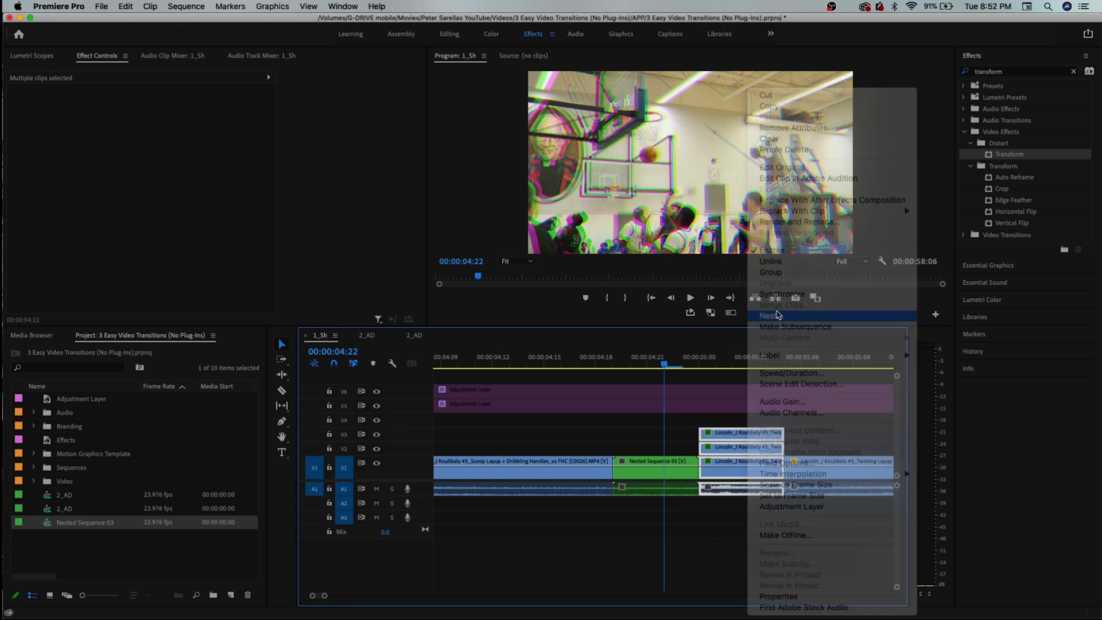
pyautogui.click(757, 314)
# Set the Motion Scale of the nested sequence before the cut to 105 and paste that Motion setting onto the nested sequence after it
pyautogui.click(656, 467)
pyautogui.click(153, 124)
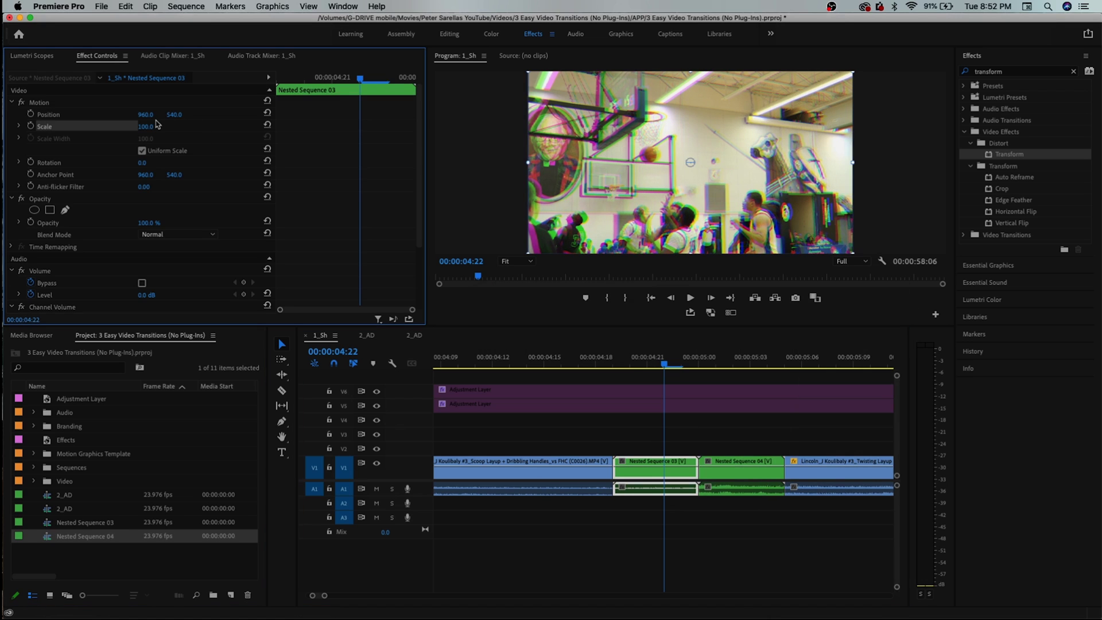
pyautogui.press('Return')
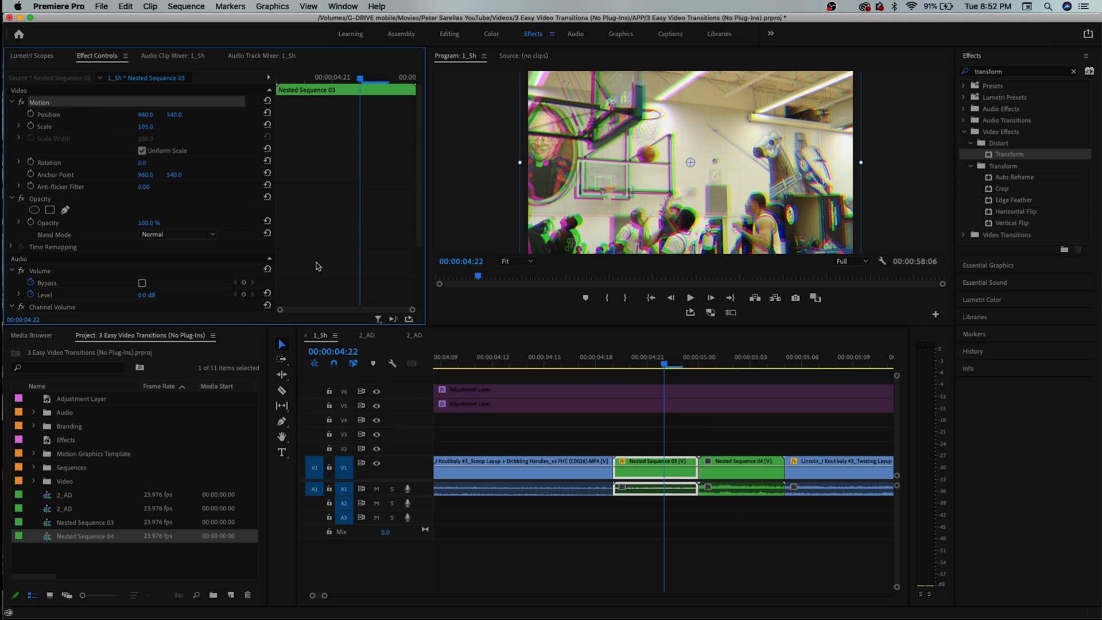
pyautogui.click(732, 475)
pyautogui.press('super+v')
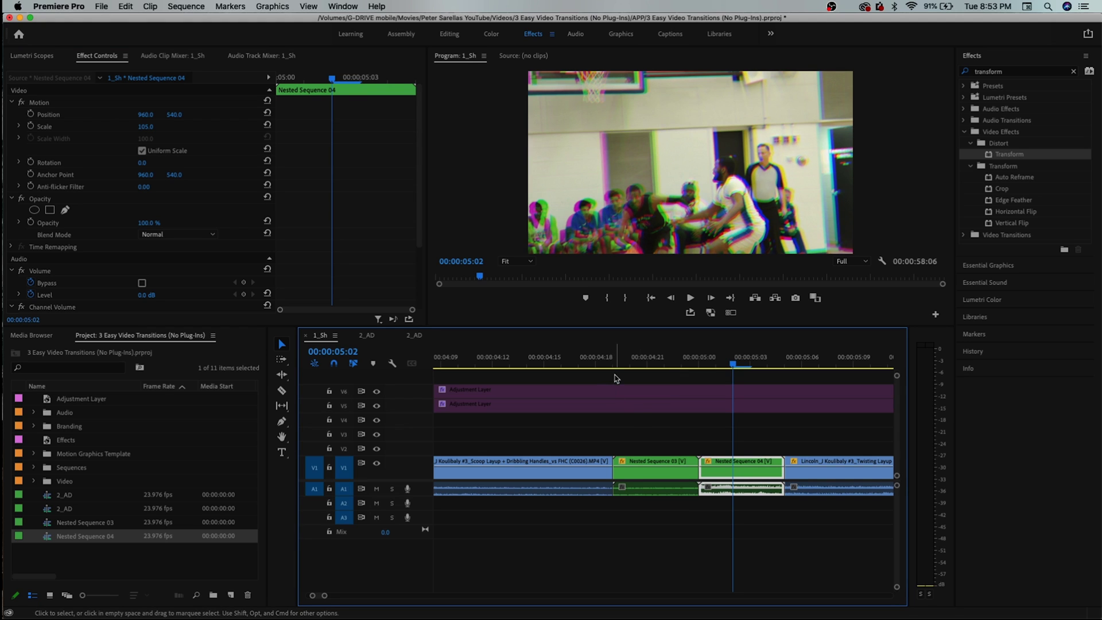
pyautogui.moveTo(614, 375); pyautogui.dragTo(628, 402)
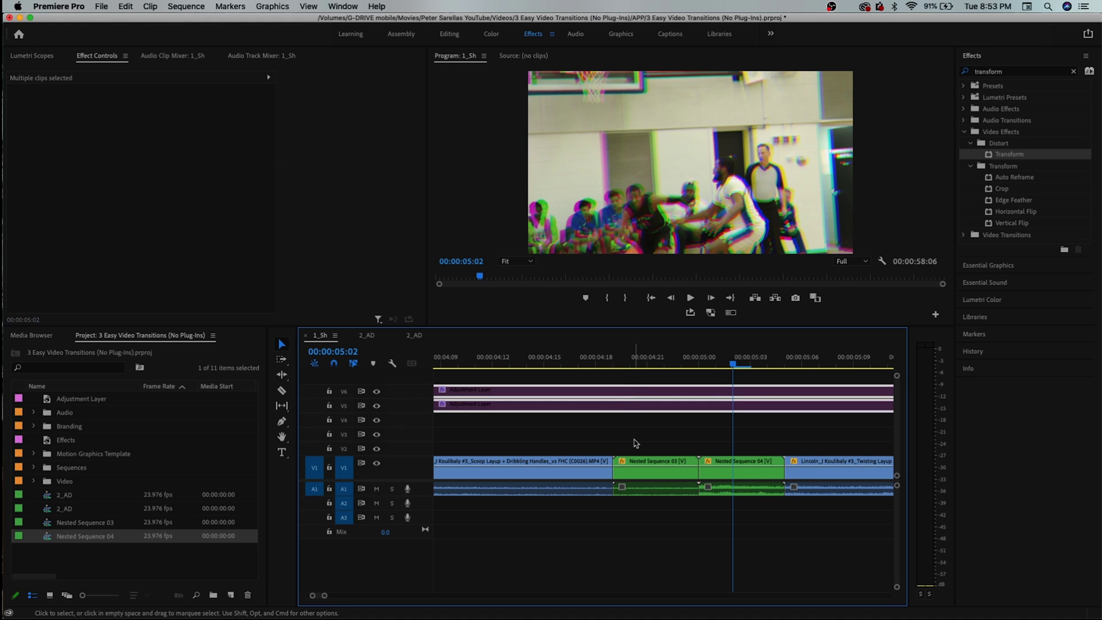
# Remove the existing Motion Scale keyframing from the Twisting Layup and Scoop Layup clips
pyautogui.click(636, 443)
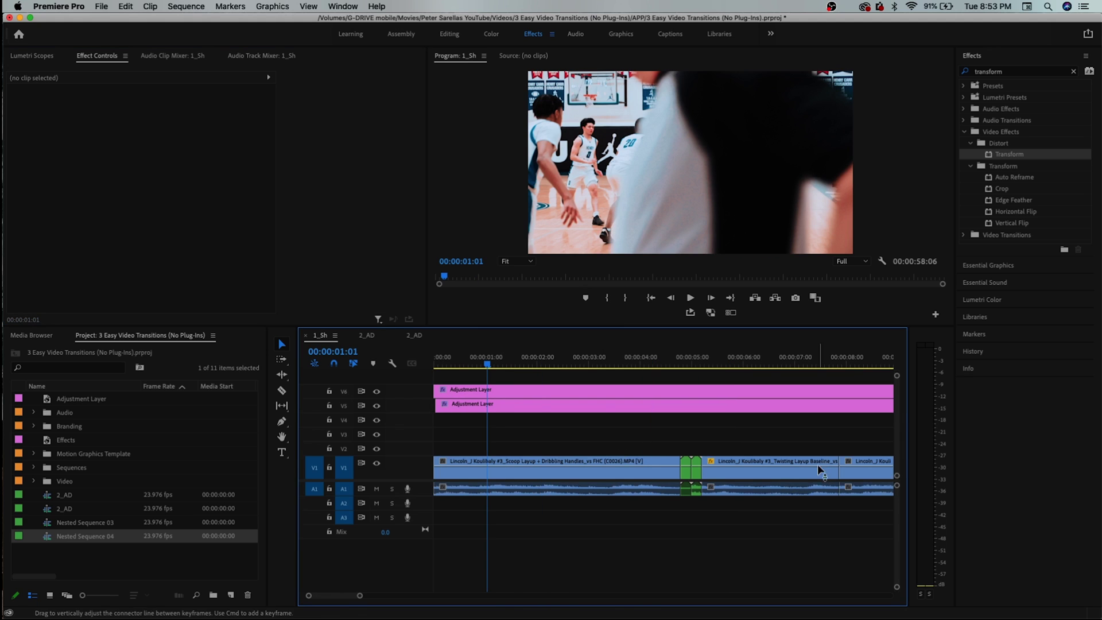
pyautogui.click(817, 464)
pyautogui.click(30, 126)
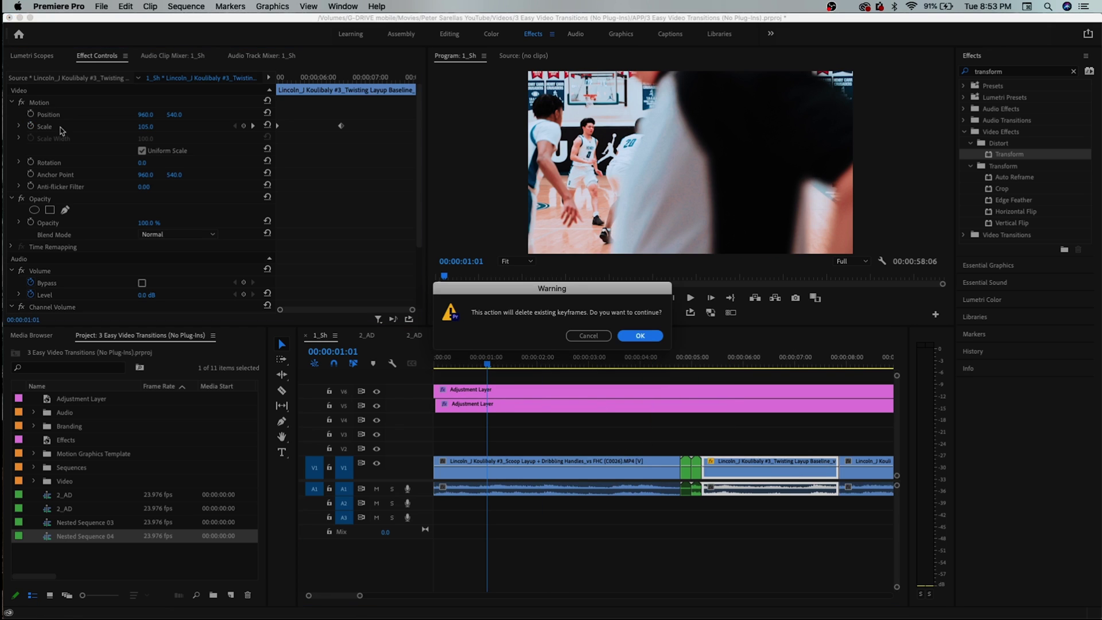
pyautogui.click(637, 336)
pyautogui.click(567, 360)
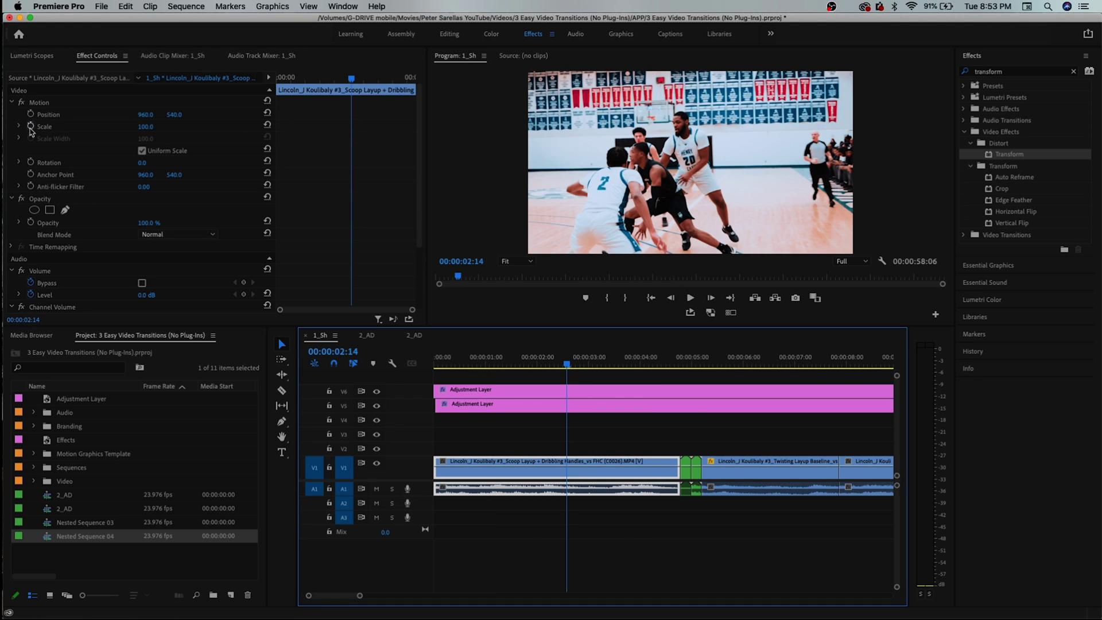
# Keyframe the Scoop Layup clip's Motion Scale from 100 at 00:00:03:13 up to the nested sequence's scale at the clip's end
pyautogui.click(675, 360)
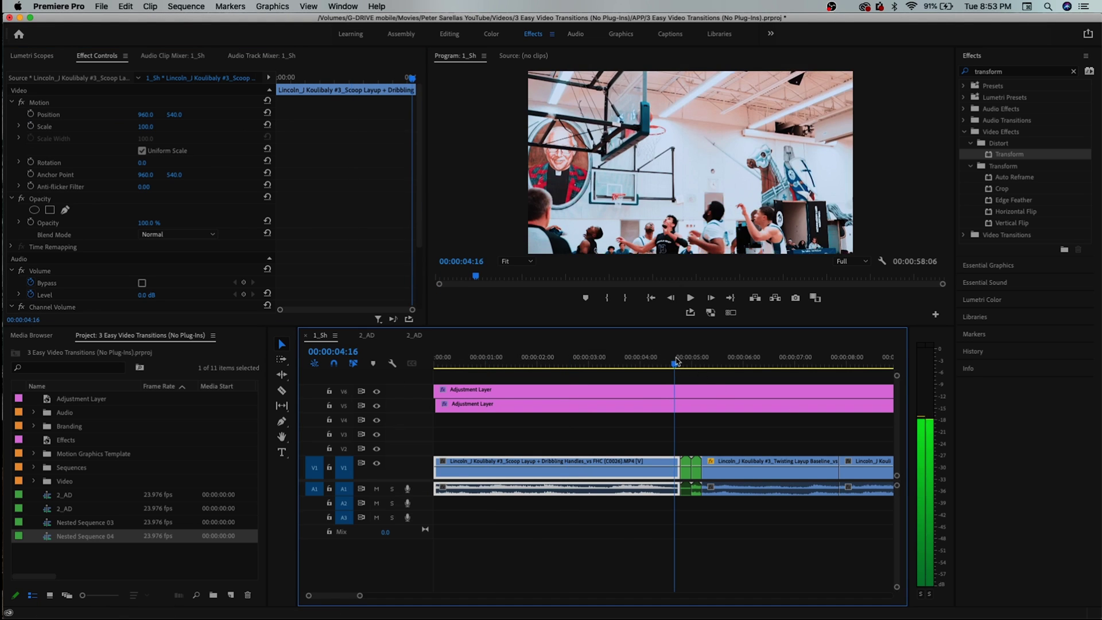
pyautogui.moveTo(676, 359); pyautogui.dragTo(616, 361)
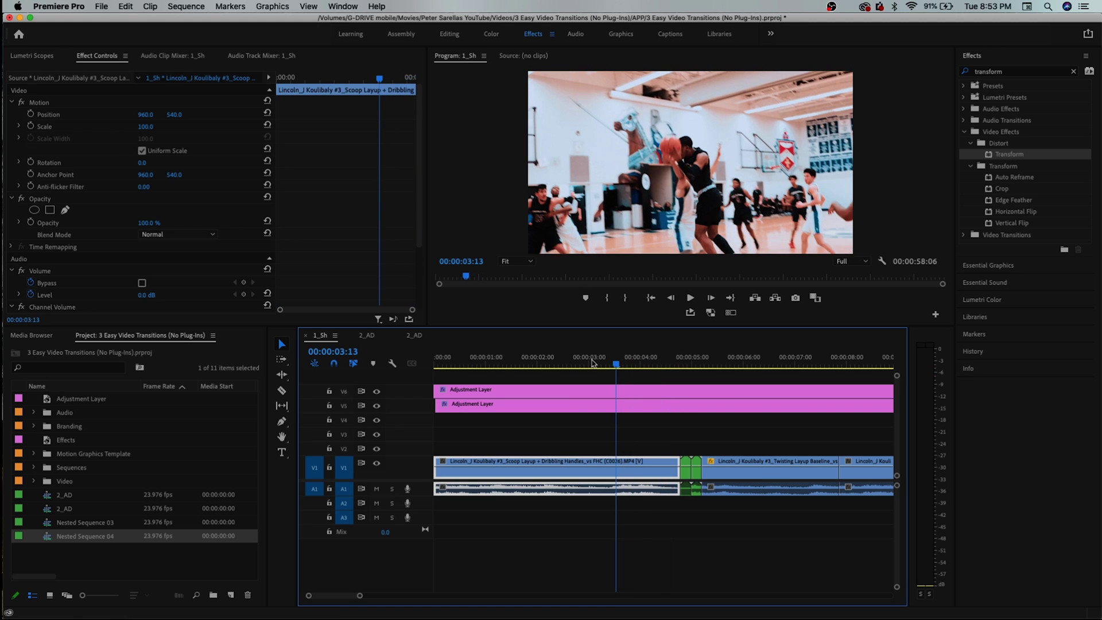
pyautogui.click(32, 126)
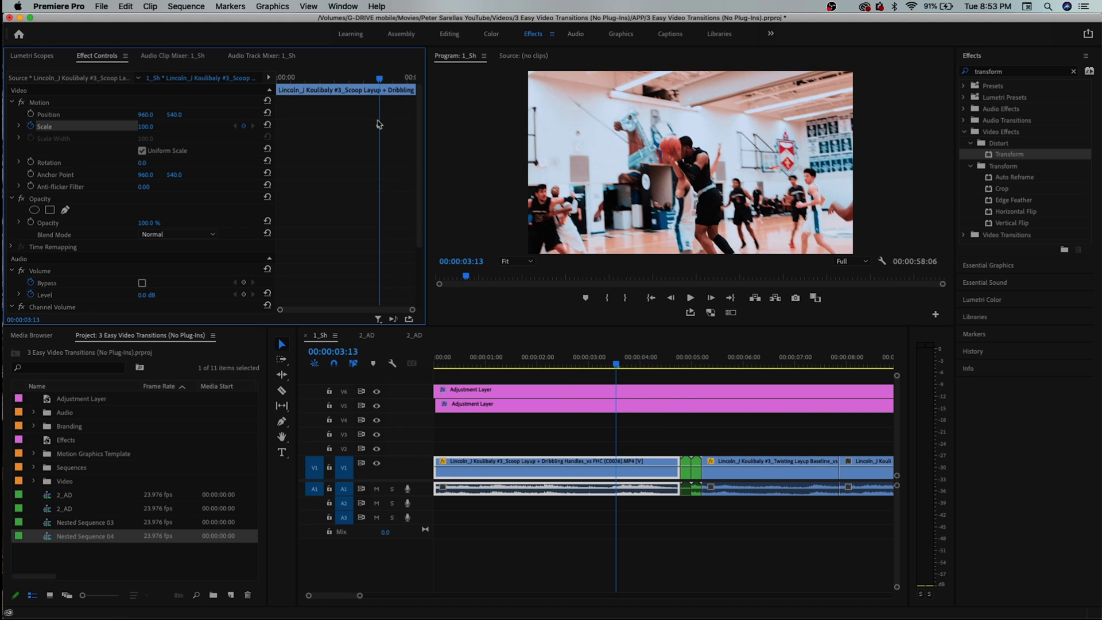
pyautogui.click(406, 81)
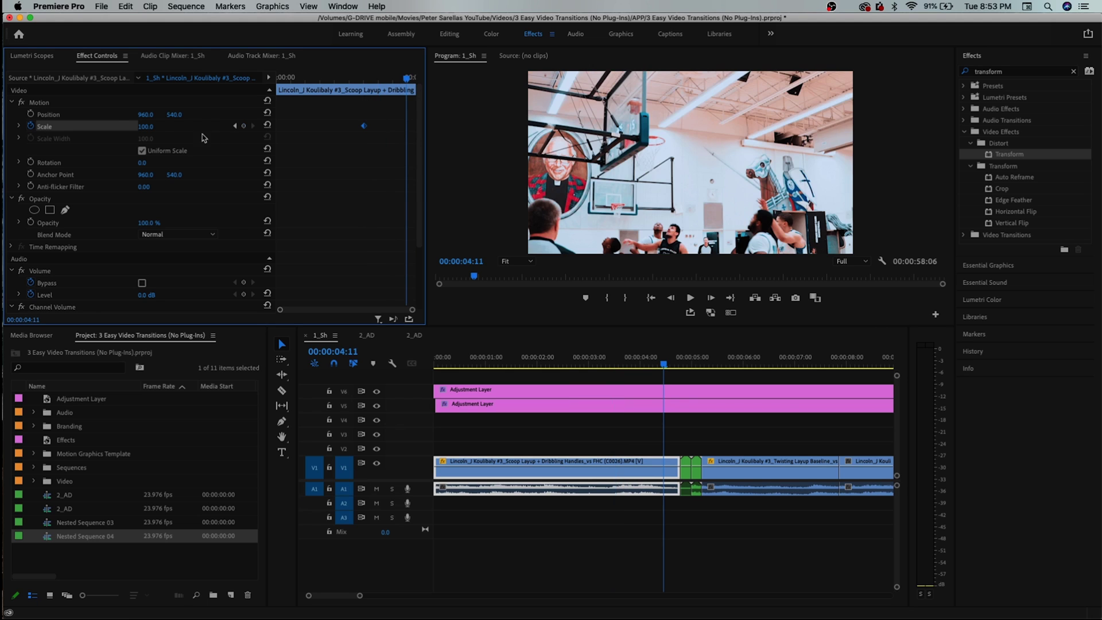
pyautogui.click(151, 127)
pyautogui.press('Return')
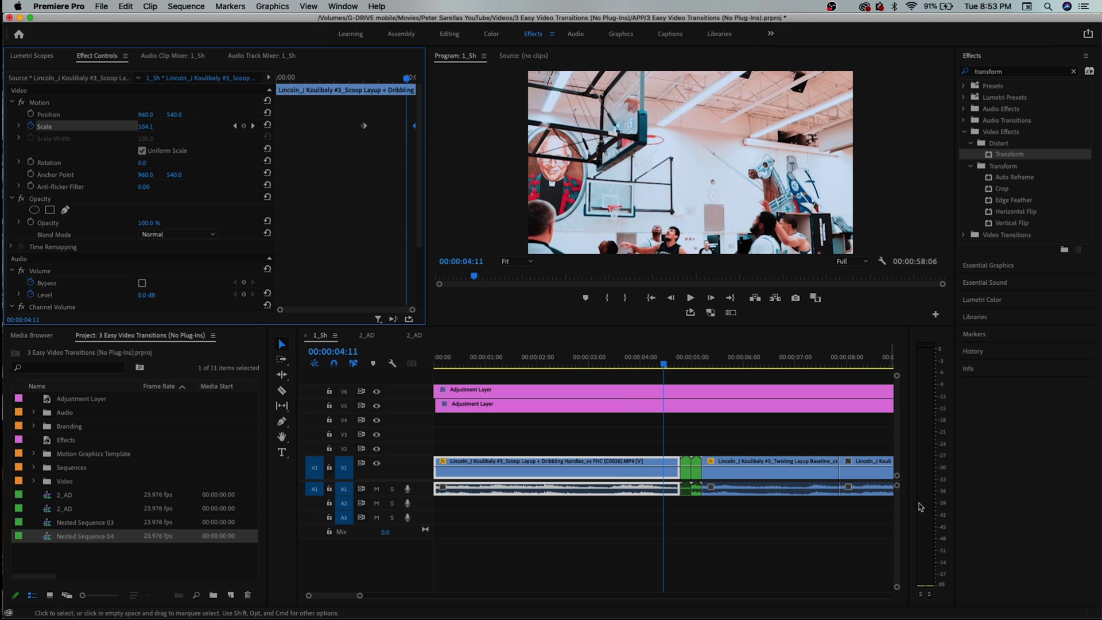
# Keyframe the Twisting Layup clip's Motion Scale from 105 at the clip's start down to 100 at 00:00:06:04
pyautogui.click(696, 360)
pyautogui.moveTo(697, 360); pyautogui.dragTo(707, 360)
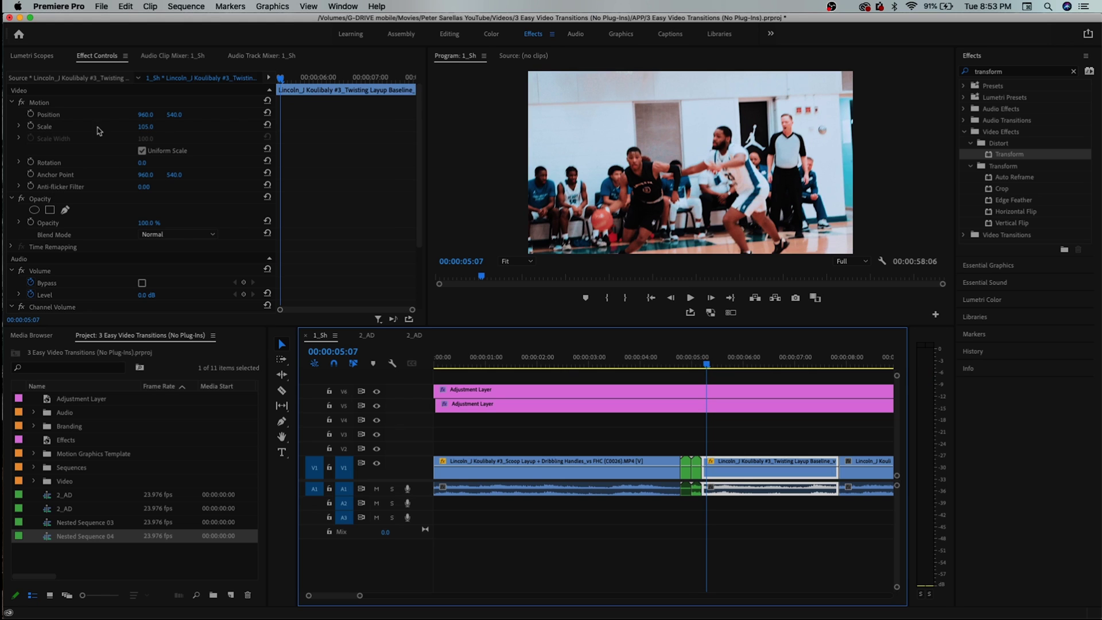
pyautogui.click(31, 125)
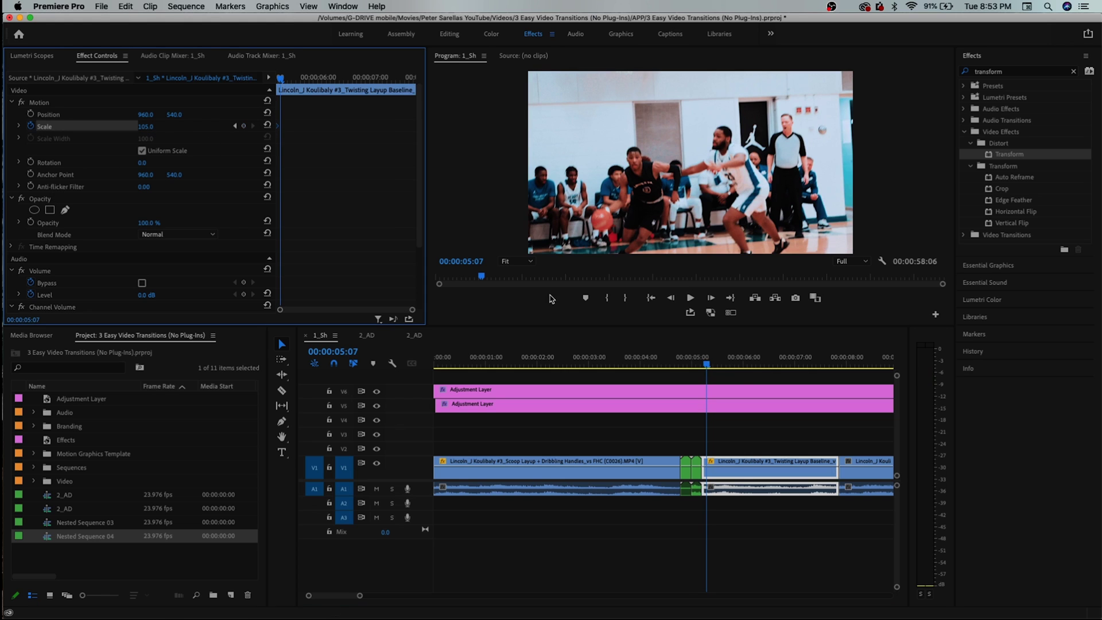
pyautogui.click(751, 359)
pyautogui.click(151, 126)
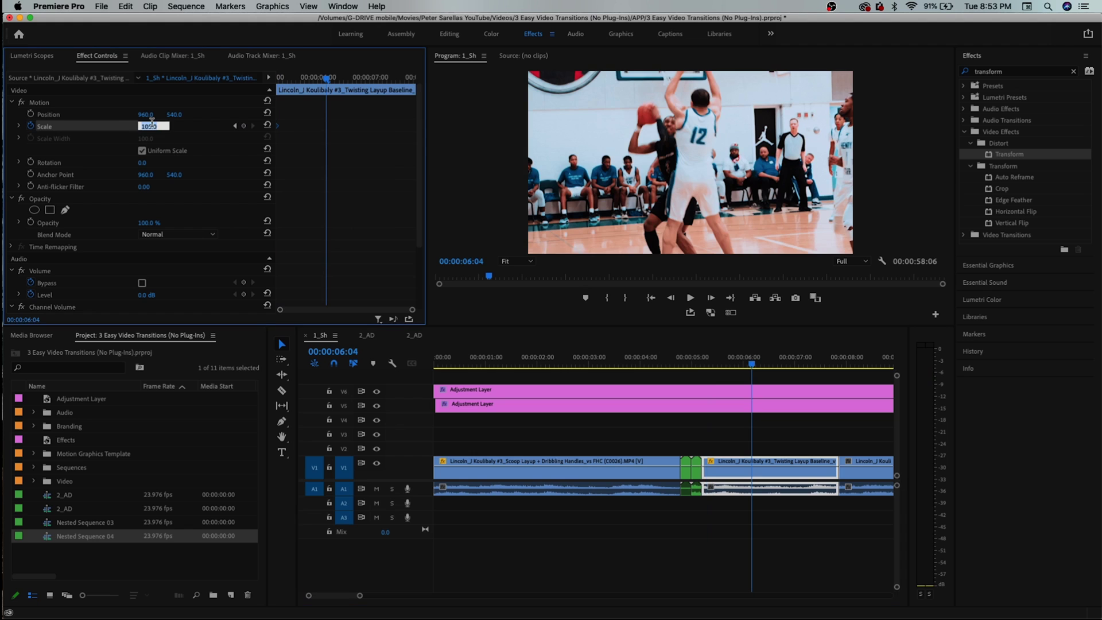
pyautogui.press('Return')
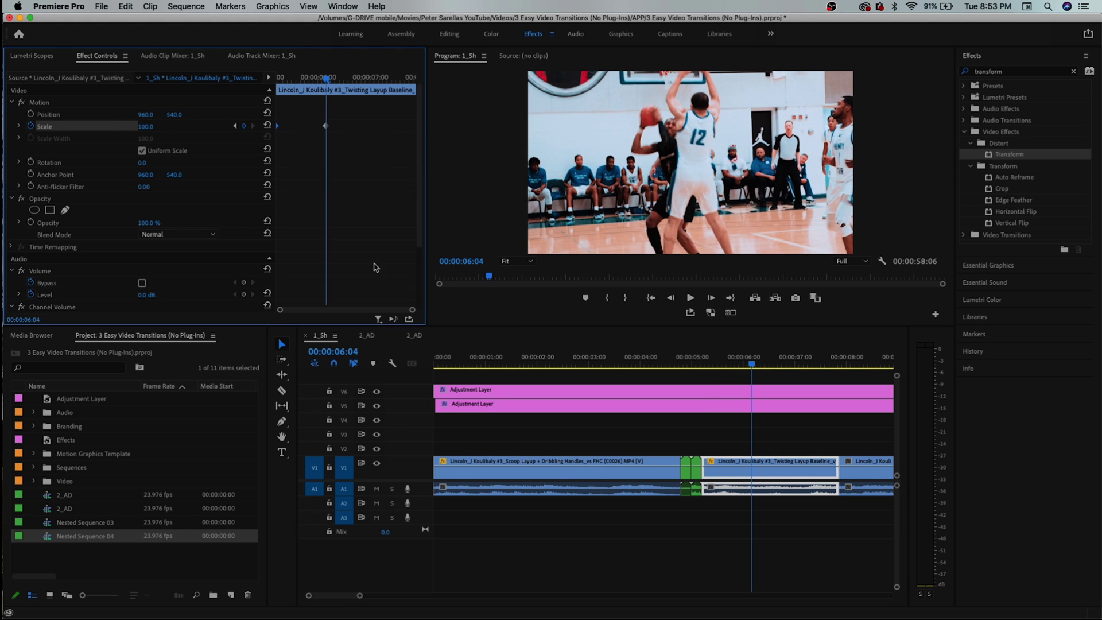
# Play back the sequence from 00:00:01:23 to review the scale ramps around the RGB-split transition
pyautogui.click(669, 447)
pyautogui.moveTo(582, 355); pyautogui.dragTo(535, 366)
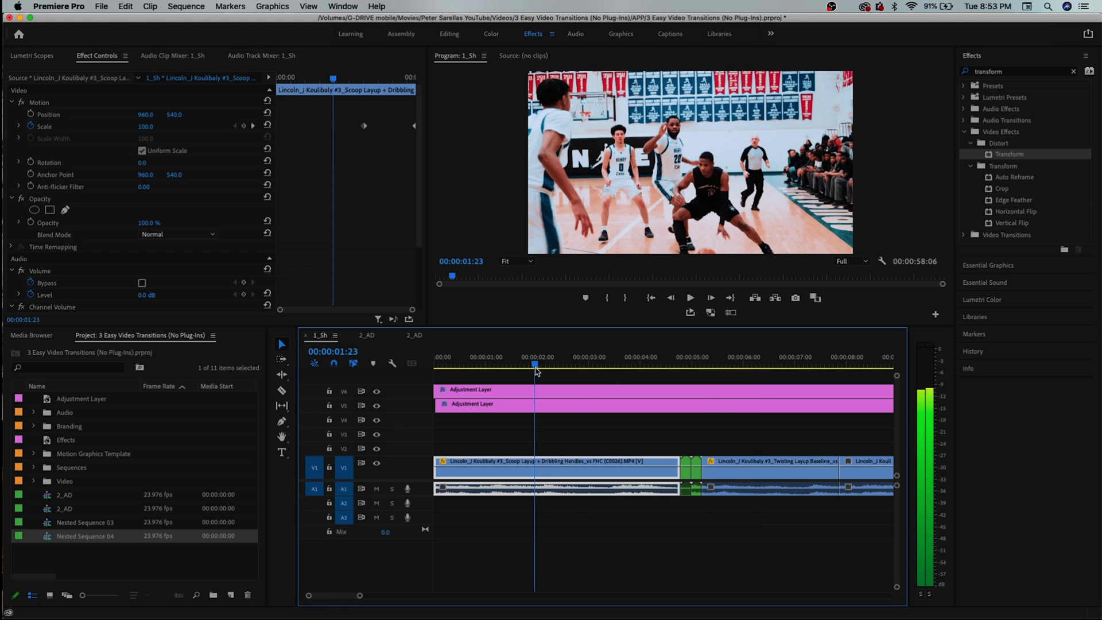
pyautogui.click(611, 434)
pyautogui.press('space')
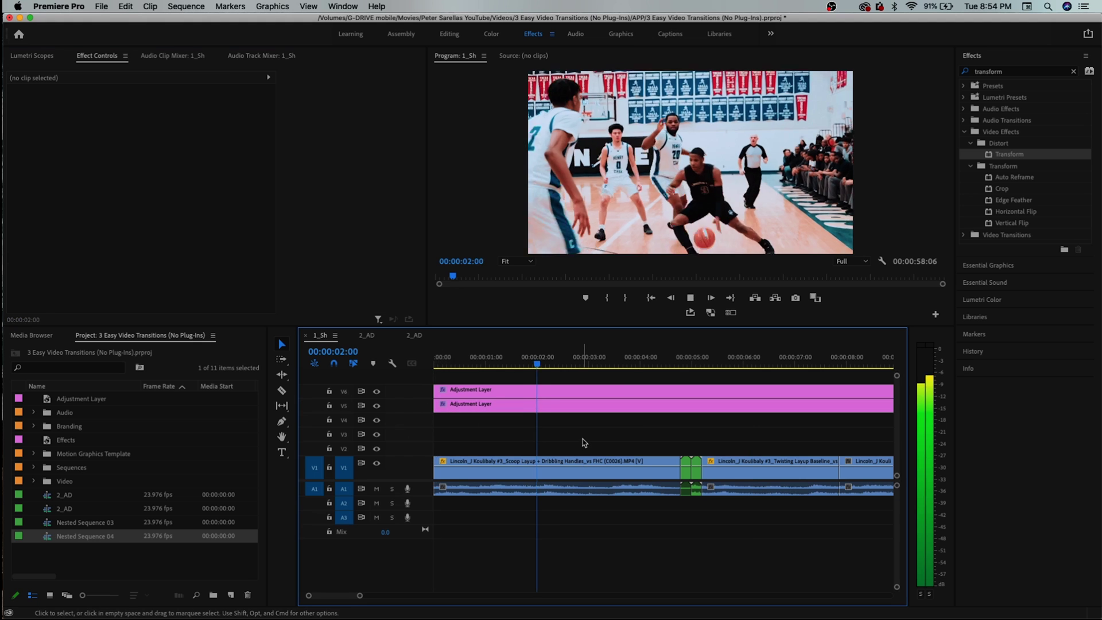